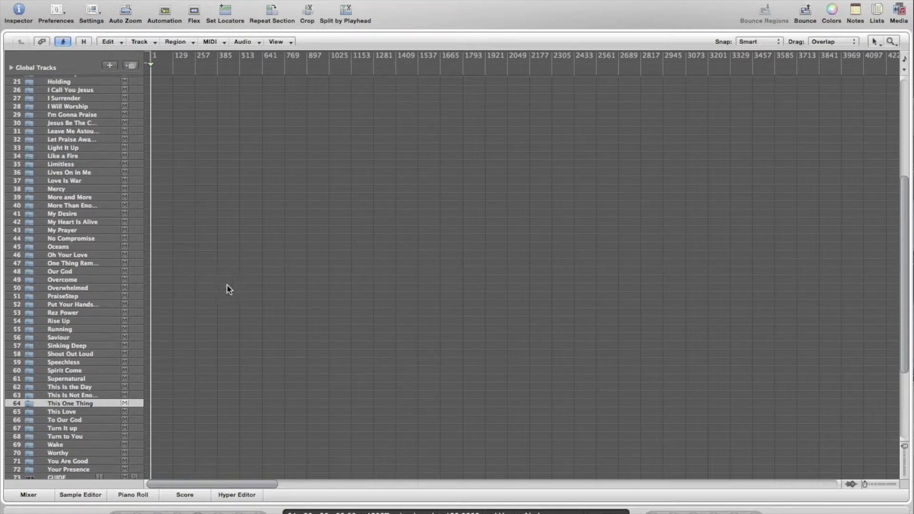
# Review the song folders along the timeline and select track 51, PraiseStep
pyautogui.scroll(8, 235, 269)
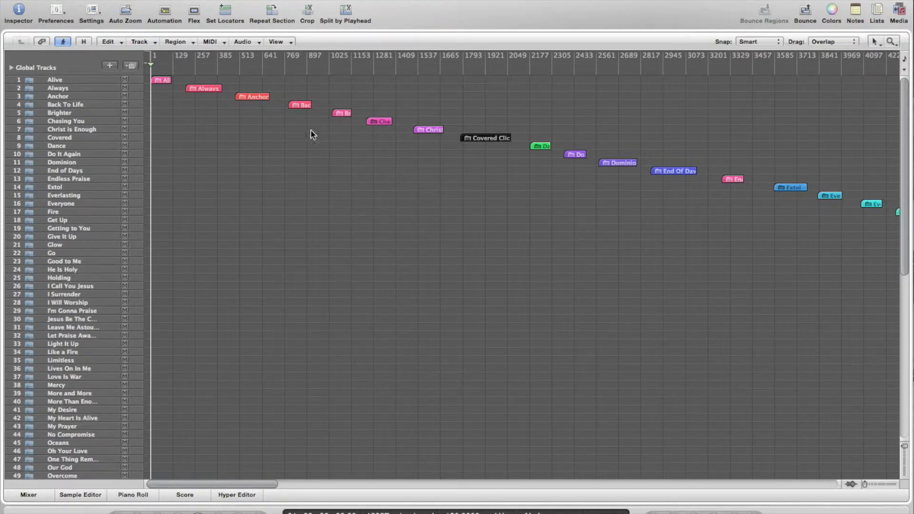
pyautogui.scroll(-2, 291, 212)
pyautogui.scroll(2, 291, 213)
pyautogui.scroll(-5, 292, 210)
pyautogui.hscroll(5, 292, 209)
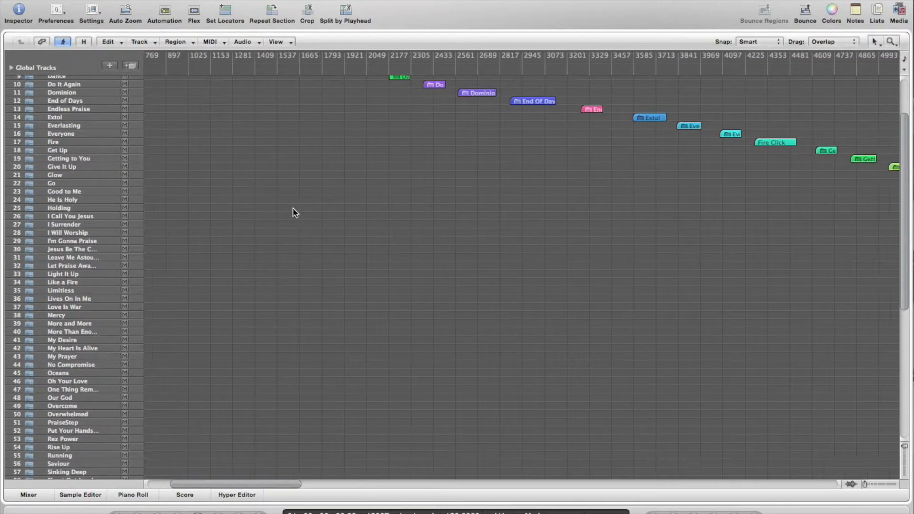
pyautogui.scroll(5, 295, 213)
pyautogui.hscroll(-3, 295, 212)
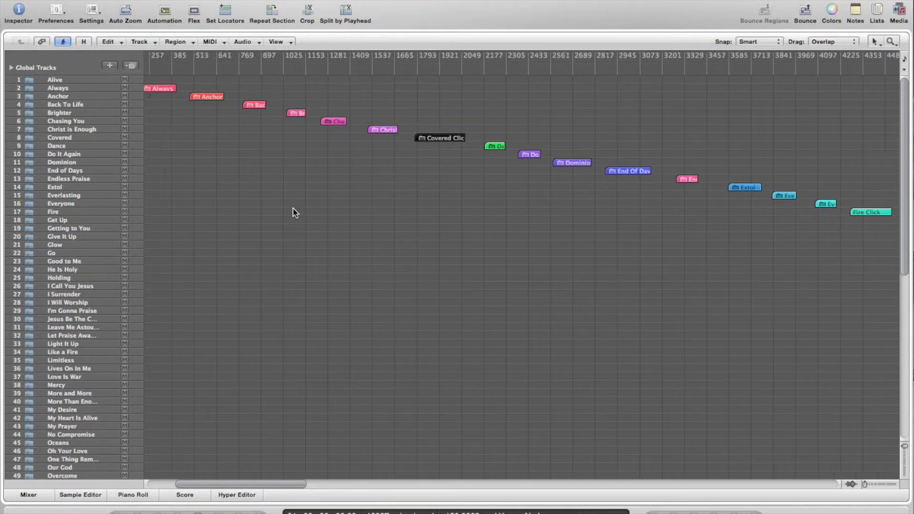
pyautogui.hscroll(-3, 295, 212)
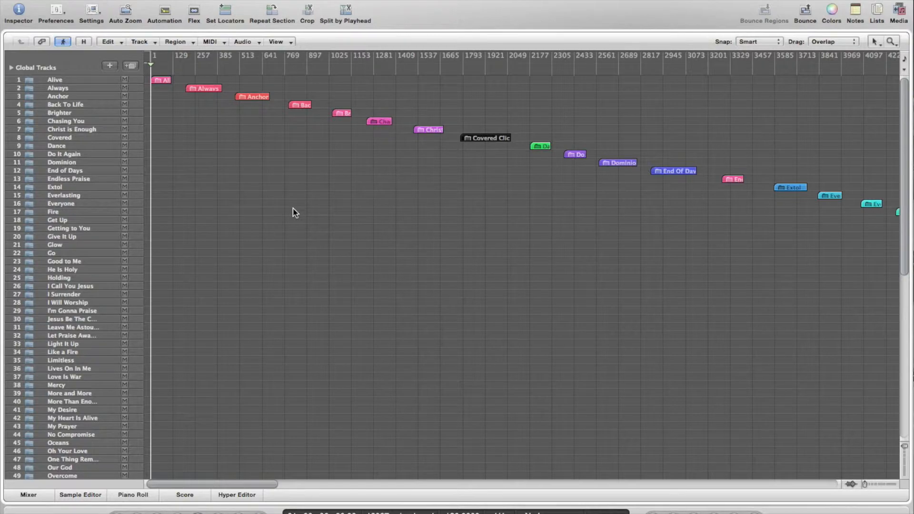
pyautogui.hscroll(7, 296, 213)
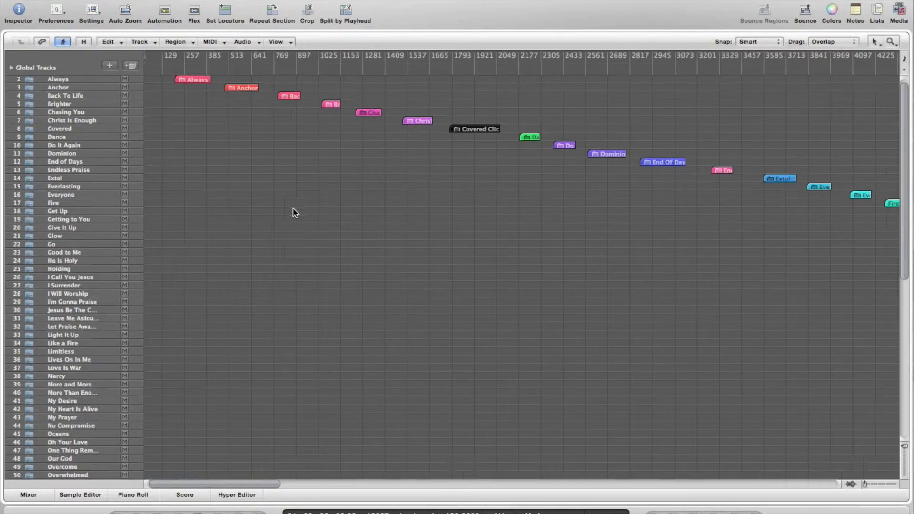
pyautogui.scroll(-3, 296, 213)
pyautogui.scroll(-4, 295, 212)
pyautogui.hscroll(1, 295, 213)
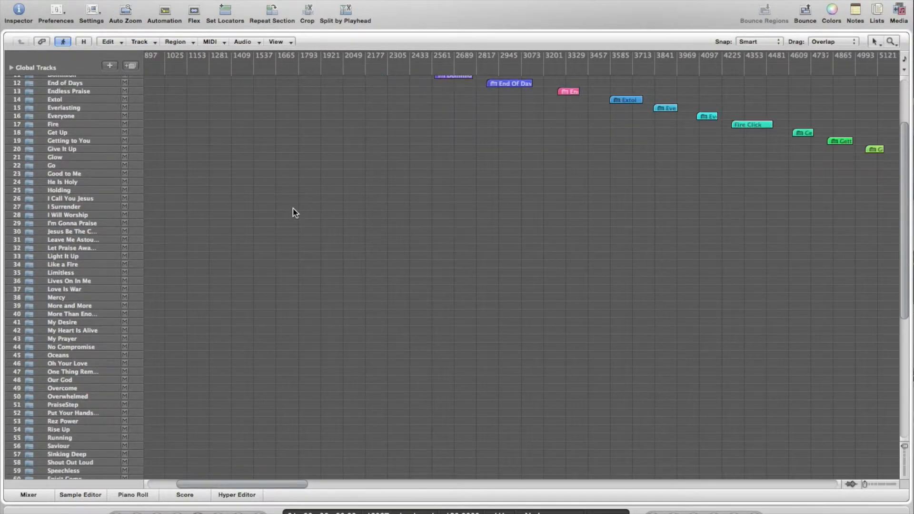
pyautogui.hscroll(8, 296, 212)
pyautogui.scroll(3, 295, 213)
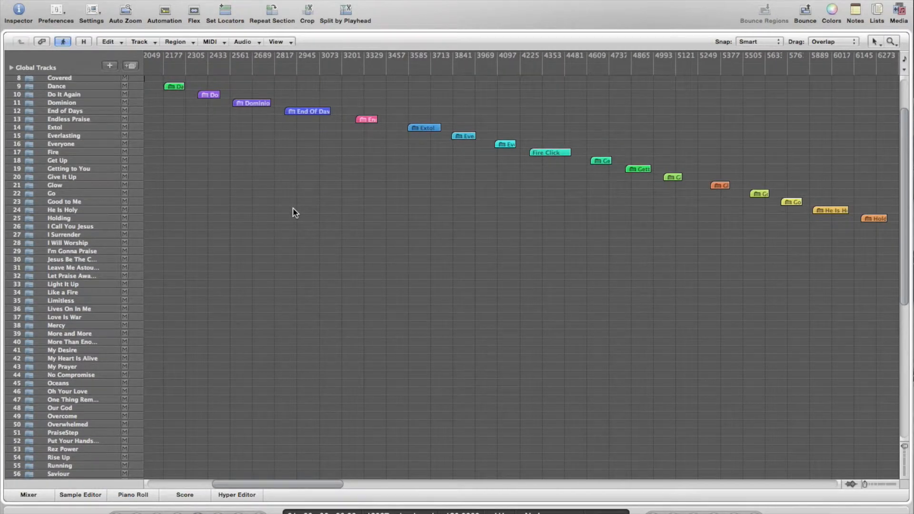
pyautogui.hscroll(3, 296, 213)
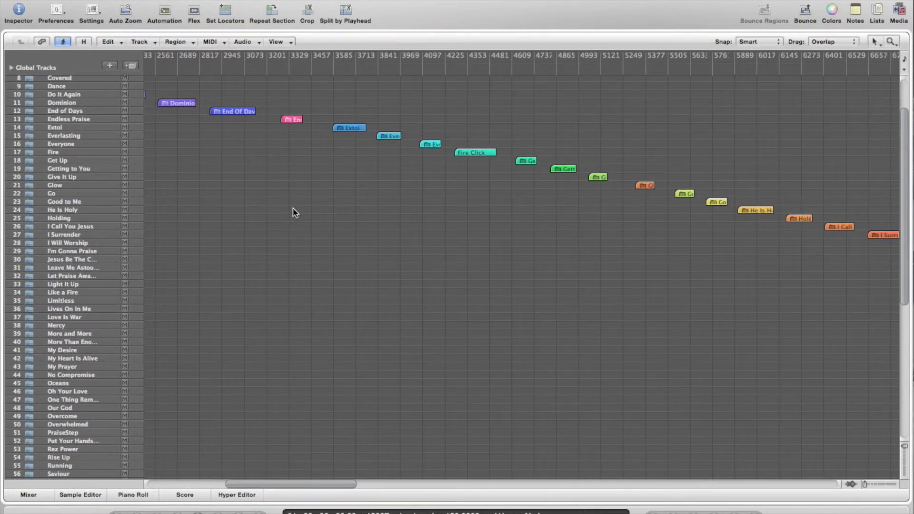
pyautogui.scroll(-3, 295, 212)
pyautogui.hscroll(12, 295, 213)
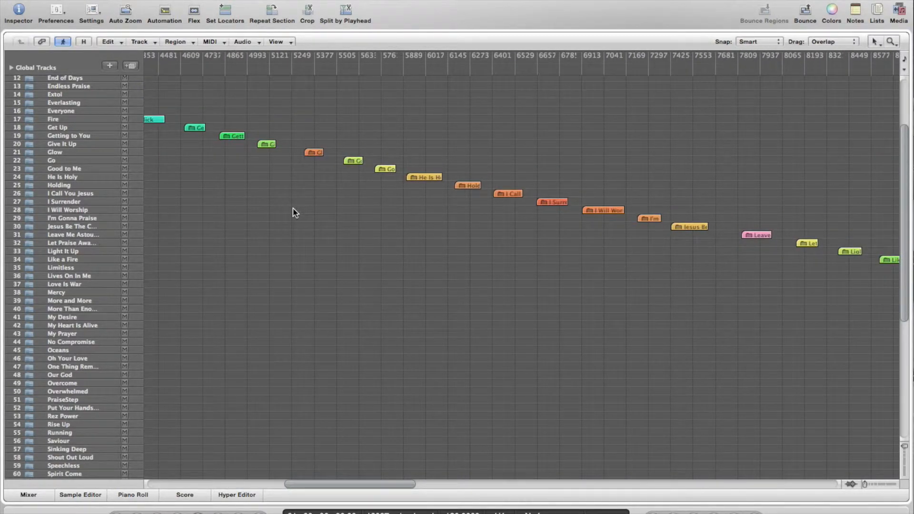
pyautogui.hscroll(8, 295, 213)
pyautogui.scroll(-2, 295, 213)
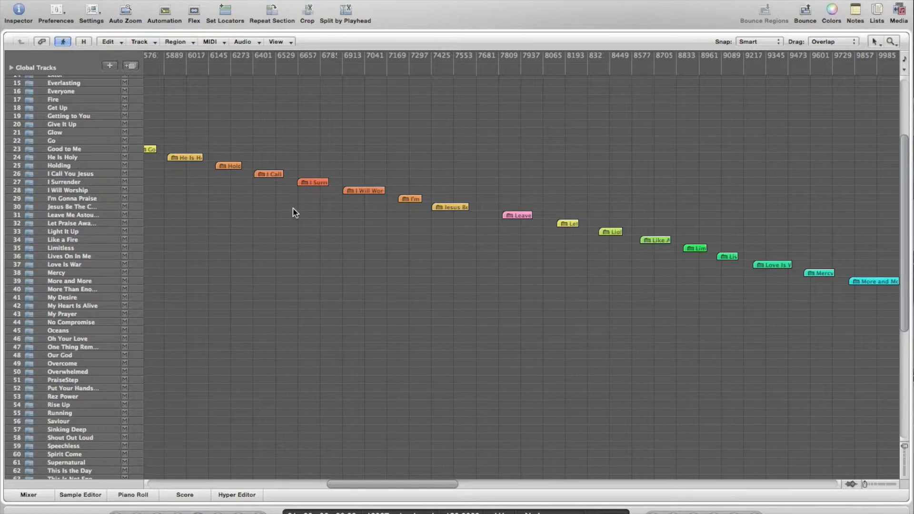
pyautogui.hscroll(18, 295, 213)
pyautogui.scroll(-5, 295, 212)
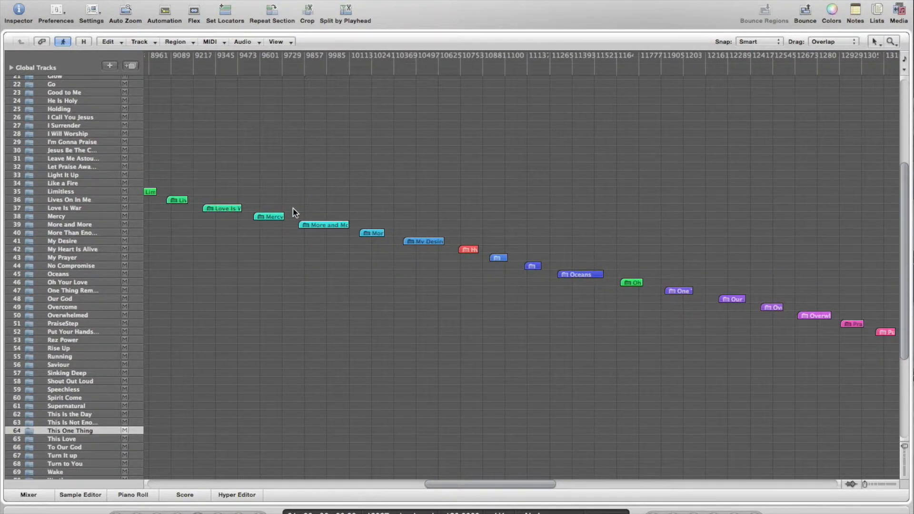
pyautogui.hscroll(8, 295, 213)
pyautogui.scroll(-9, 295, 213)
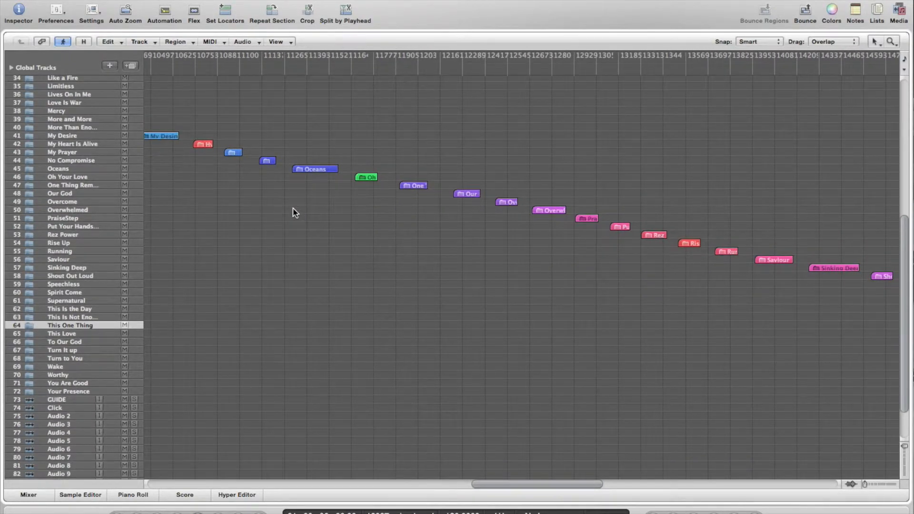
pyautogui.hscroll(-20, 295, 213)
pyautogui.scroll(20, 295, 213)
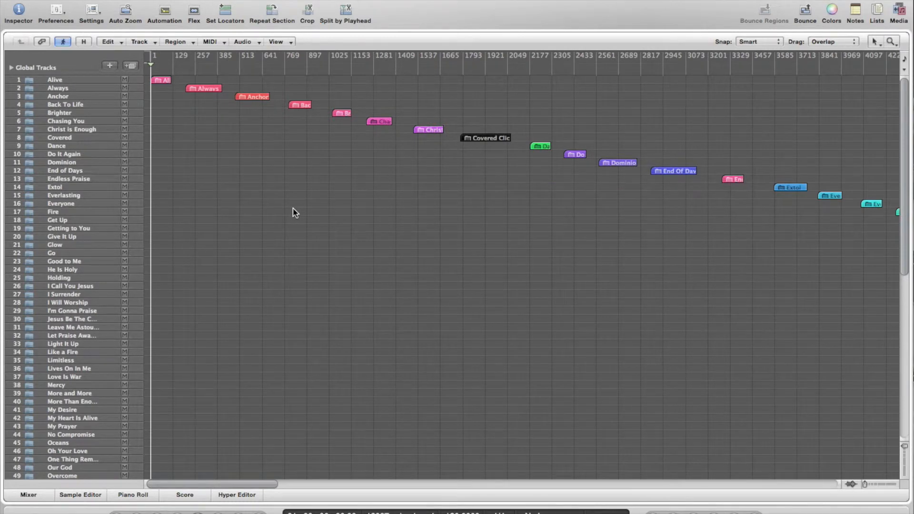
pyautogui.scroll(-6, 65, 426)
pyautogui.scroll(-6, 67, 429)
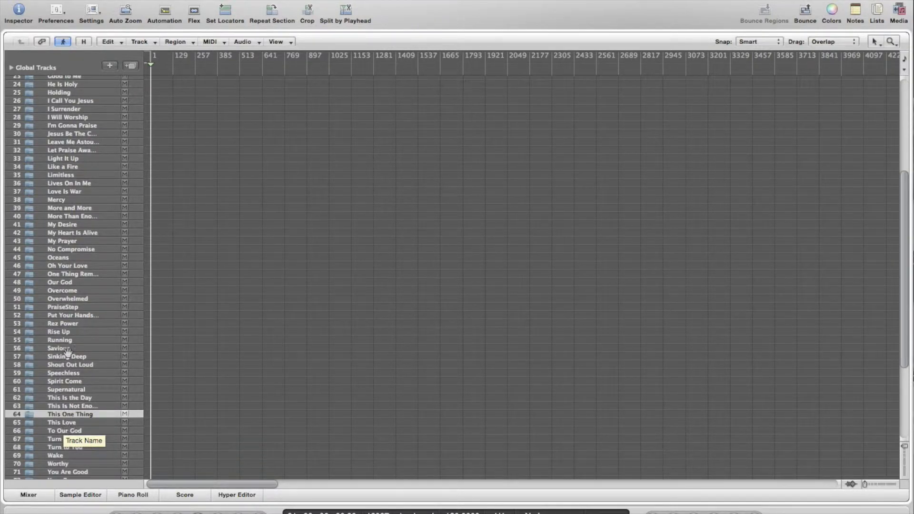
pyautogui.click(74, 308)
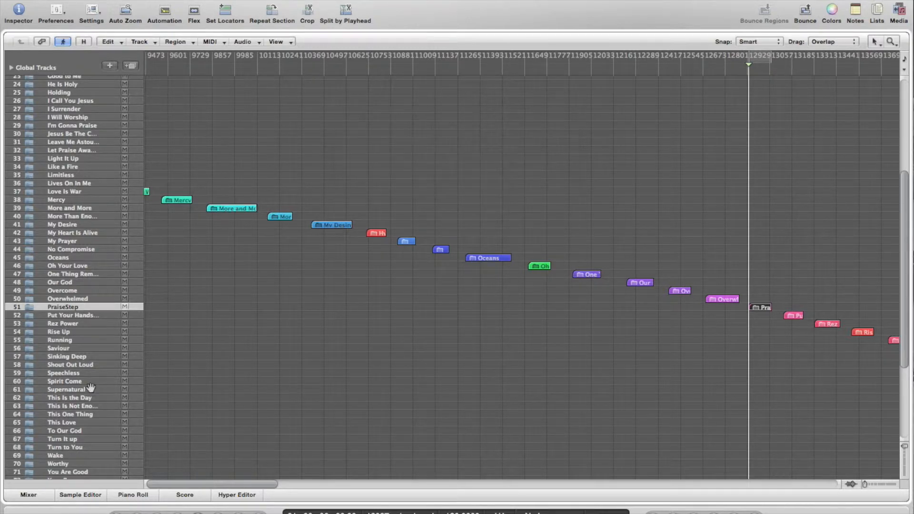
# Scroll the Arrange area to bring the PraiseStep folder region into view
pyautogui.scroll(-5, 91, 390)
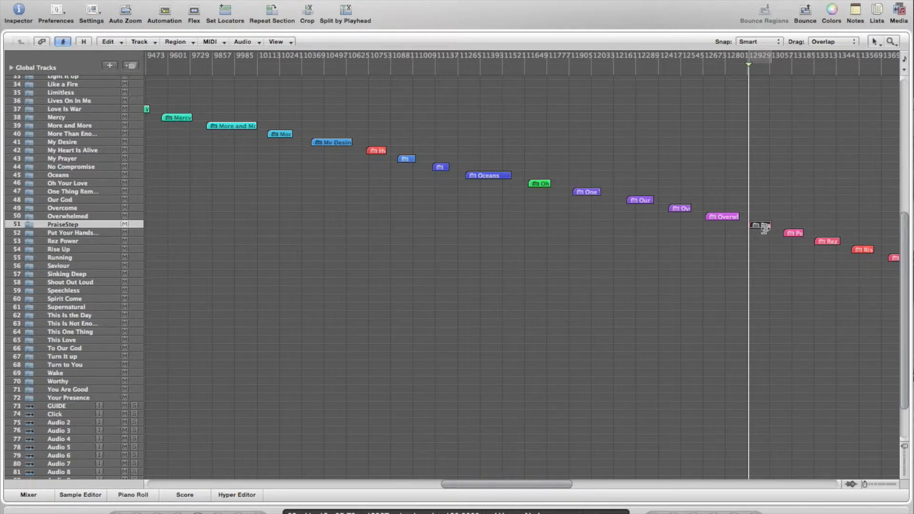
pyautogui.hscroll(10, 761, 229)
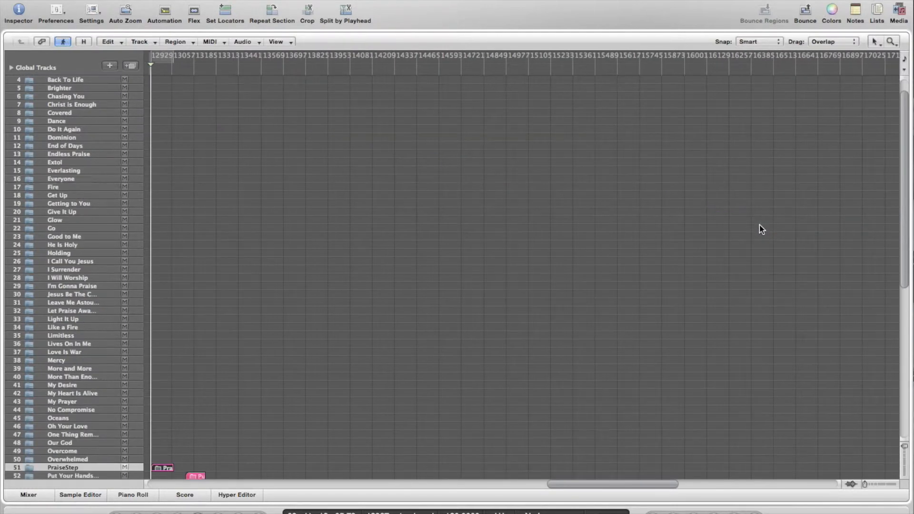
pyautogui.scroll(-4, 327, 419)
pyautogui.hscroll(-5, 328, 419)
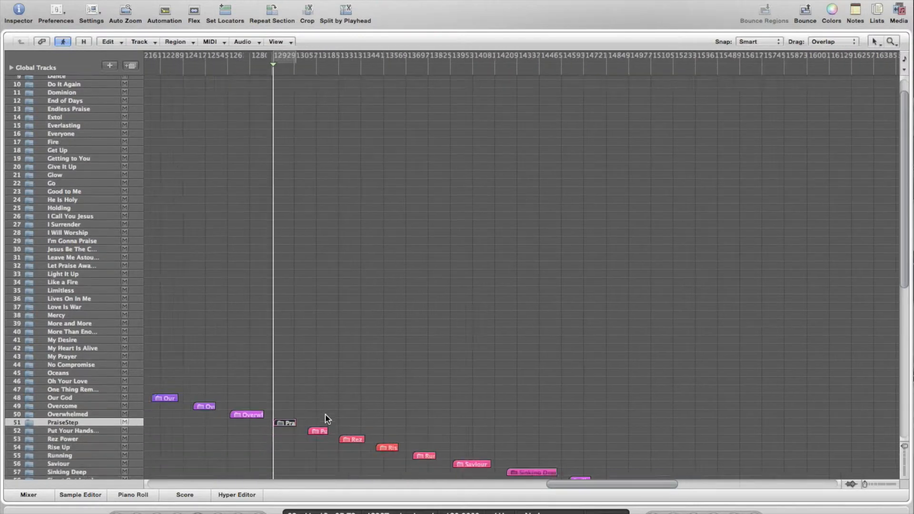
# Open the PraiseStep folder and park the playhead just before its regions
pyautogui.doubleClick(312, 407)
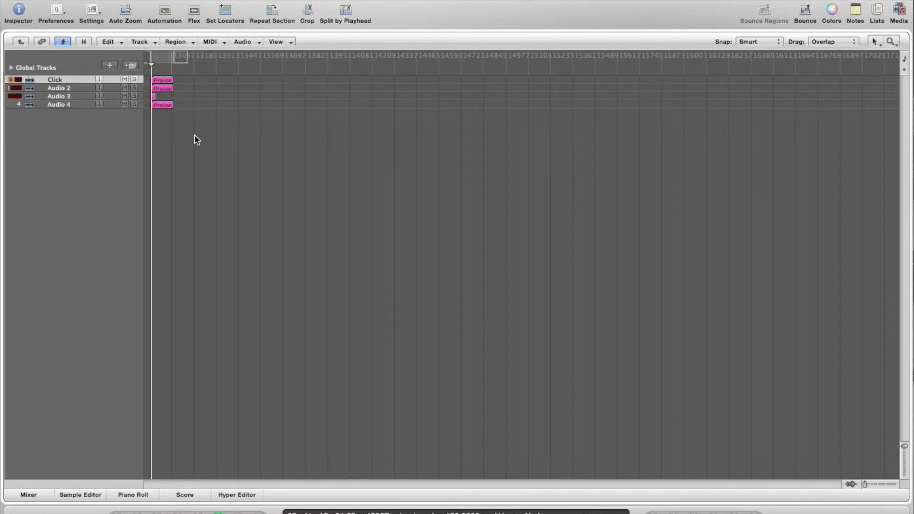
pyautogui.click(163, 73)
pyautogui.click(161, 72)
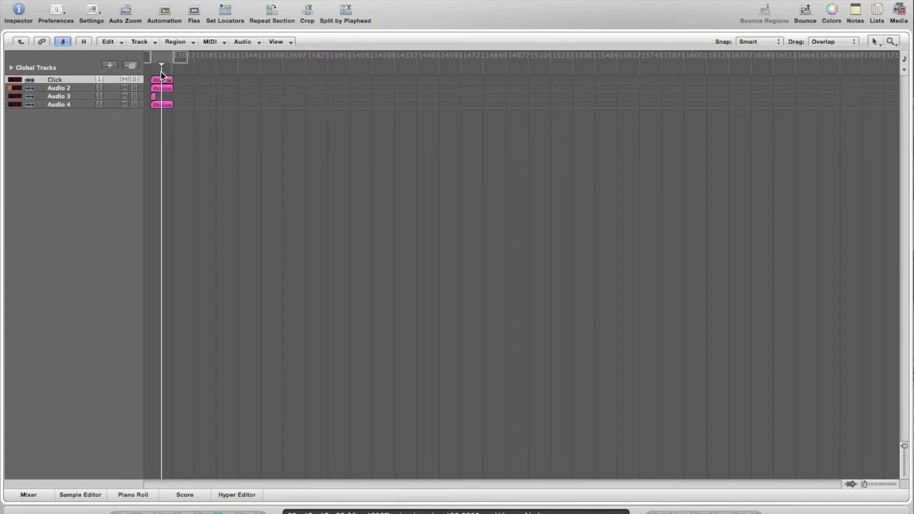
# Zoom in on the PraiseStep regions around bar 13001, then play from bar 13004 and stop
pyautogui.moveTo(200, 135); pyautogui.dragTo(147, 79)
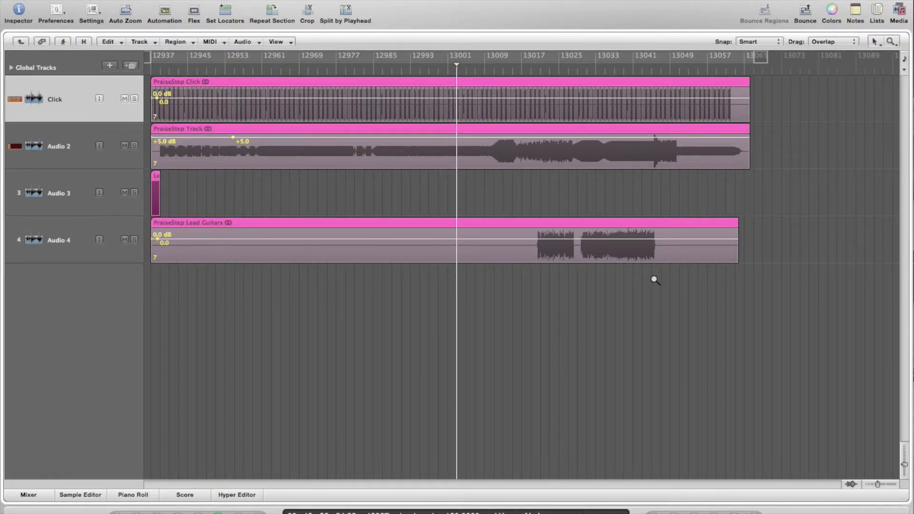
pyautogui.moveTo(684, 302); pyautogui.dragTo(367, 69)
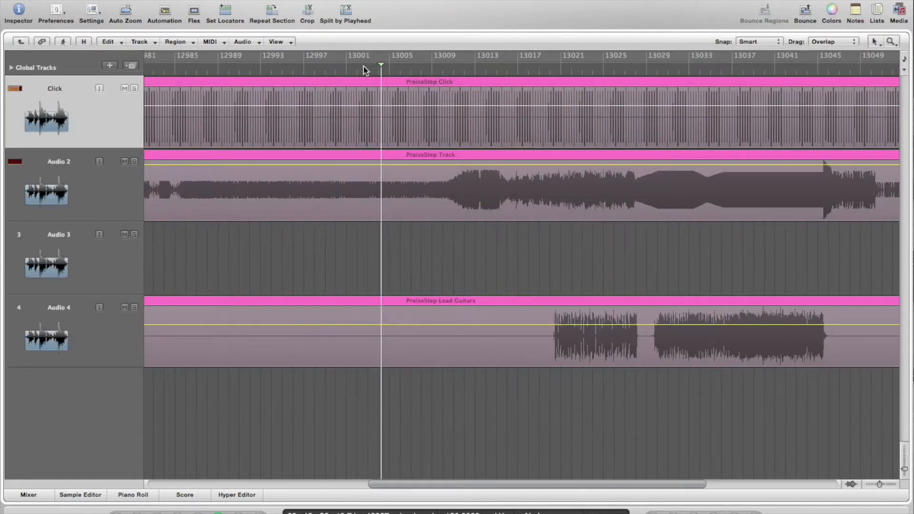
pyautogui.click(574, 72)
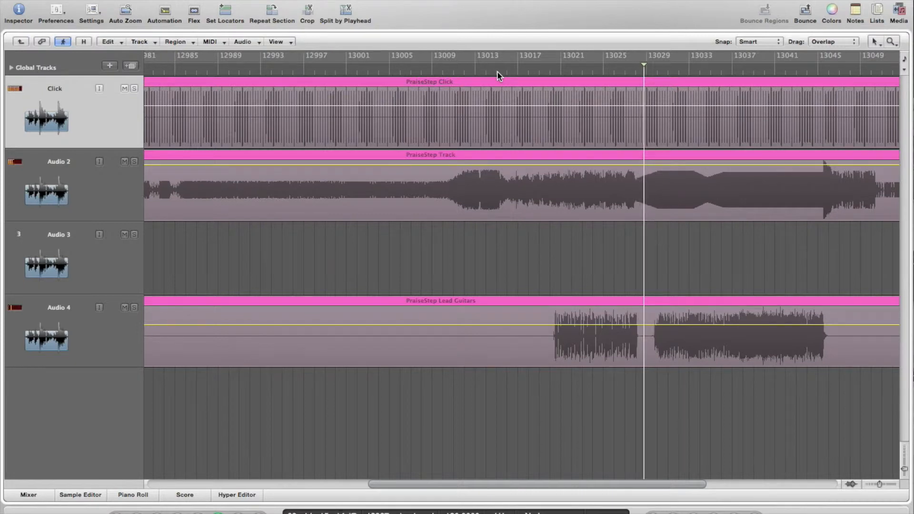
pyautogui.press('space')
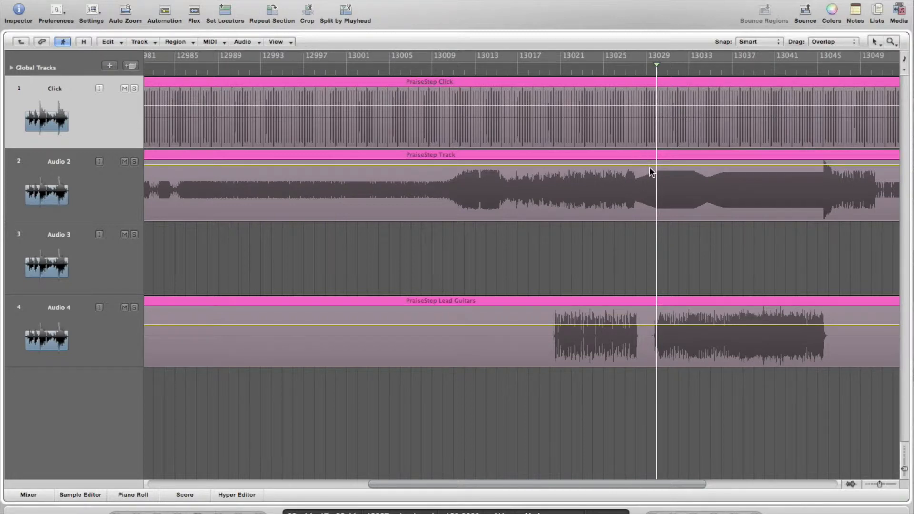
# Zoom in on the Click and Audio 2 waveforms
pyautogui.hscroll(-10, 222, 180)
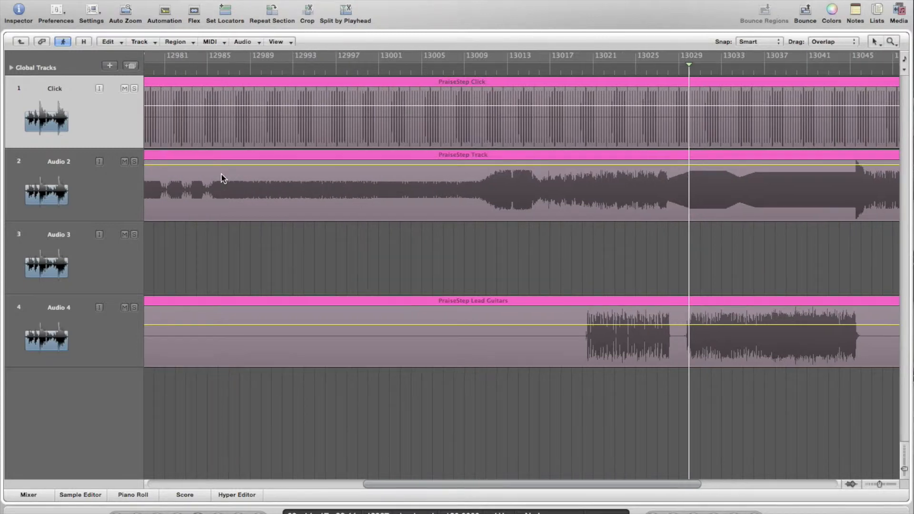
pyautogui.hscroll(-4, 222, 180)
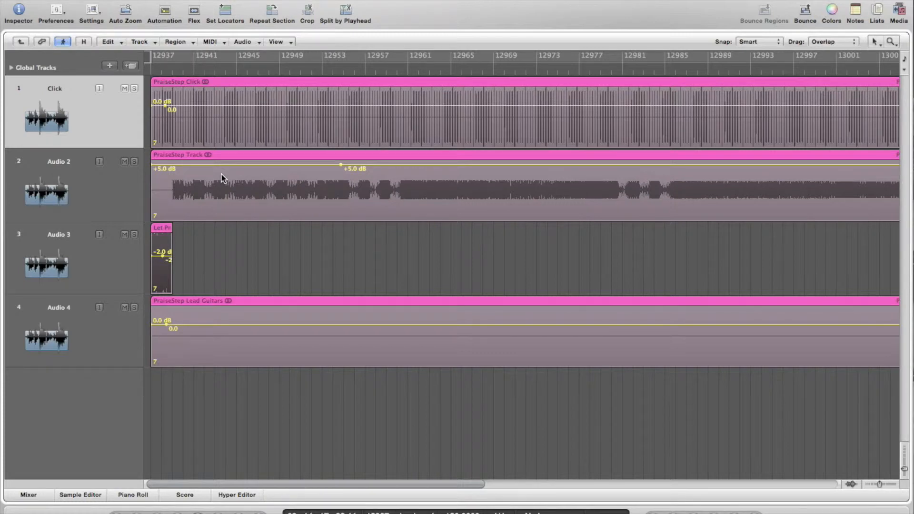
pyautogui.hscroll(20, 338, 218)
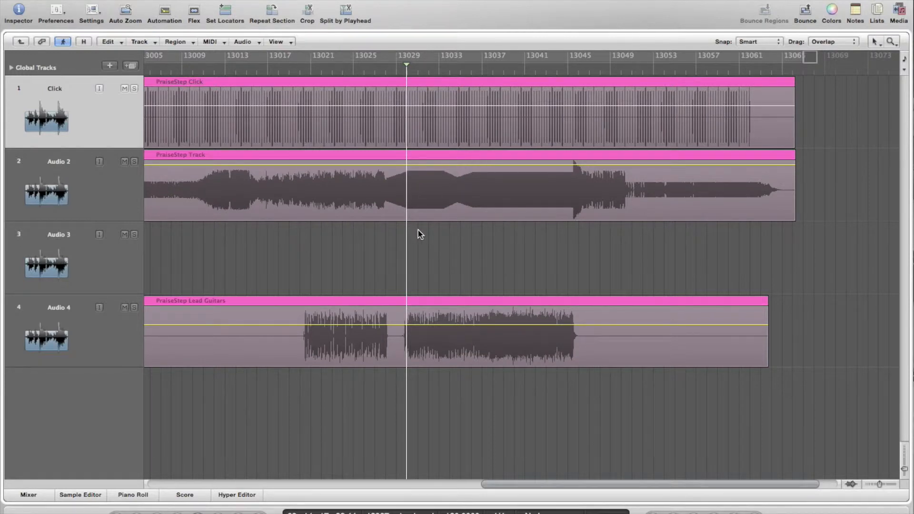
pyautogui.moveTo(428, 234); pyautogui.dragTo(367, 143)
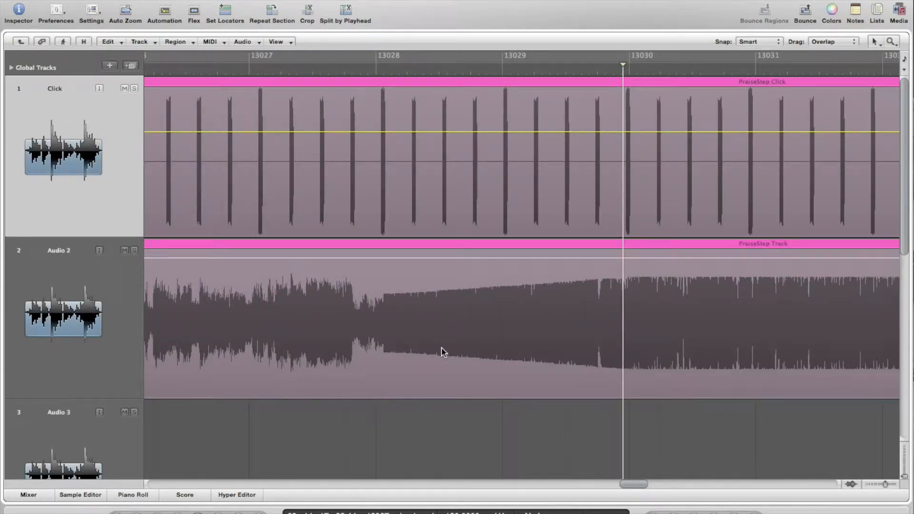
pyautogui.scroll(-5, 442, 349)
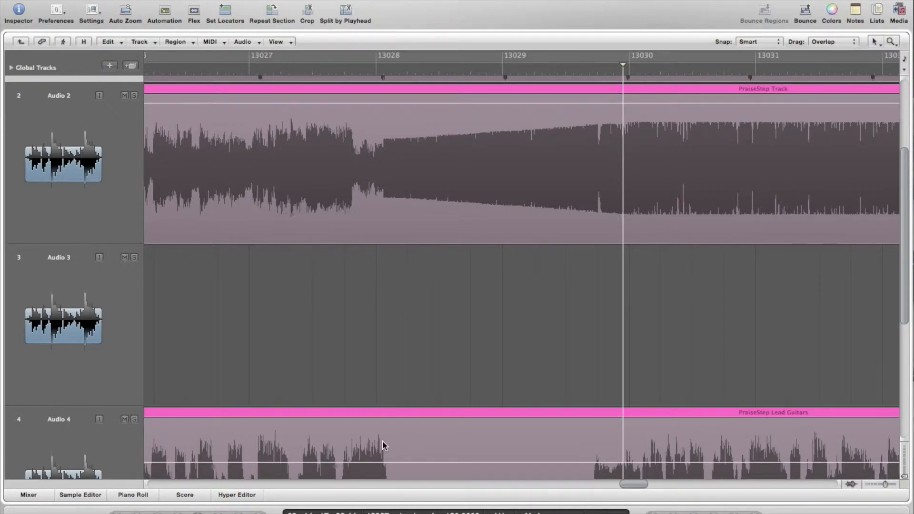
# Audition from bar 13028, then enable cycle mode with the playhead at bar 13028
pyautogui.click(371, 68)
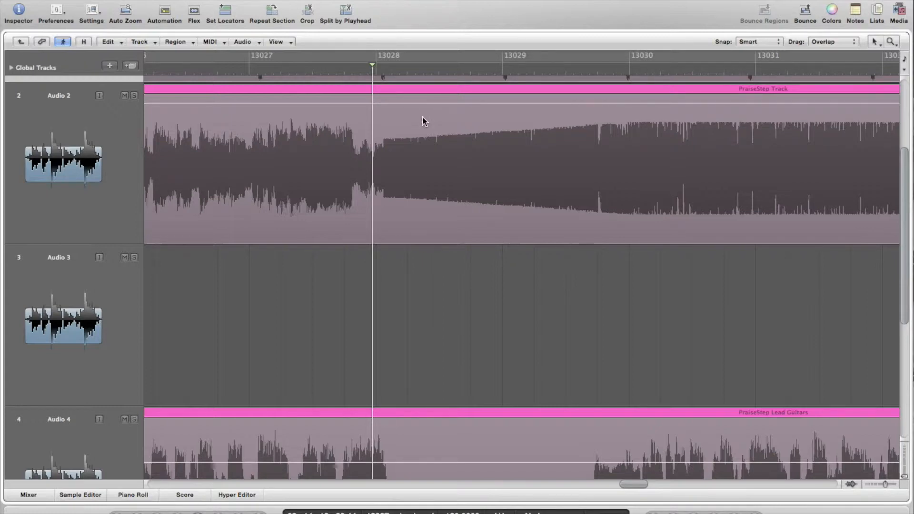
pyautogui.press('space')
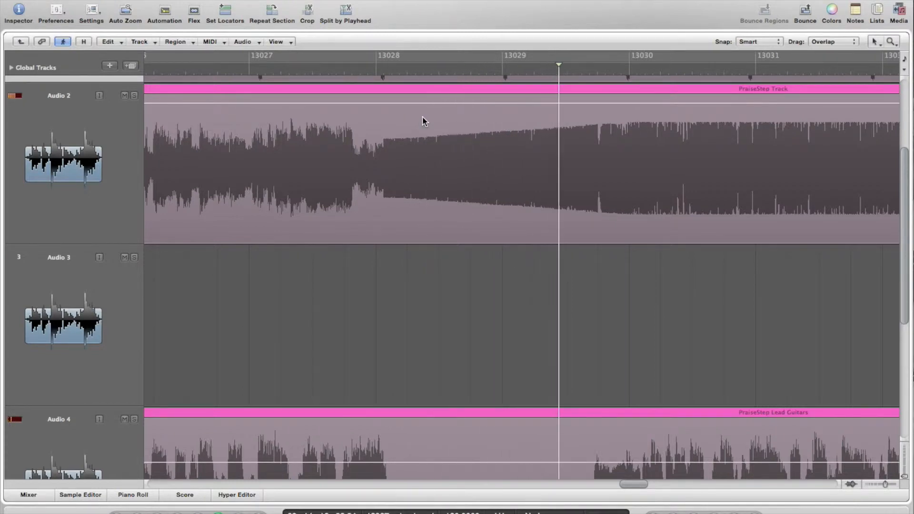
pyautogui.press('space')
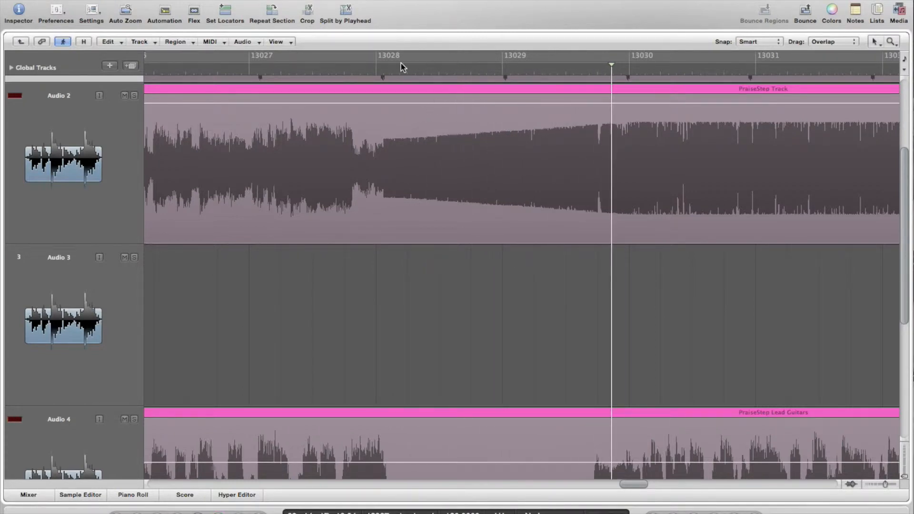
pyautogui.click(382, 60)
pyautogui.click(380, 66)
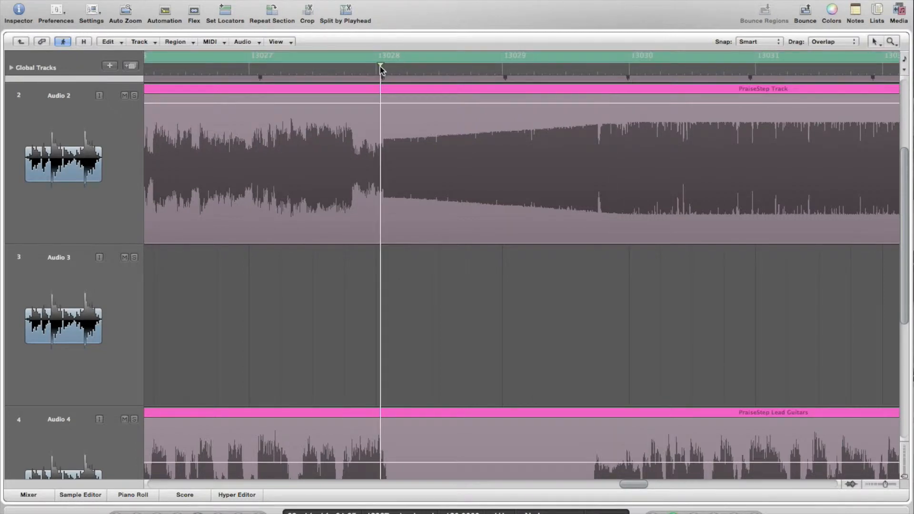
# Set the cycle range from bar 13028 to bar 13030
pyautogui.click(379, 62)
pyautogui.click(378, 60)
pyautogui.moveTo(386, 59); pyautogui.dragTo(628, 58)
# Play the 13028–13030 loop twice to hear the join, then select the Audio 2 region
pyautogui.doubleClick(422, 77)
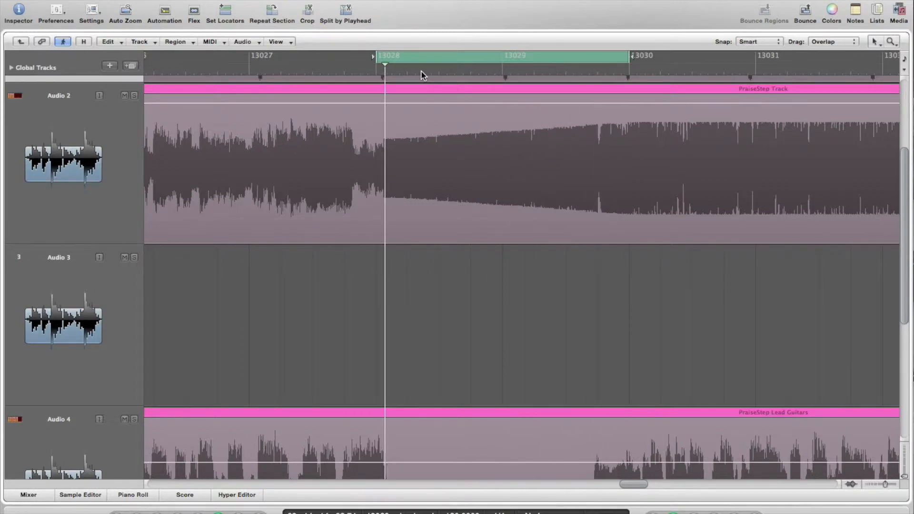
pyautogui.press('space')
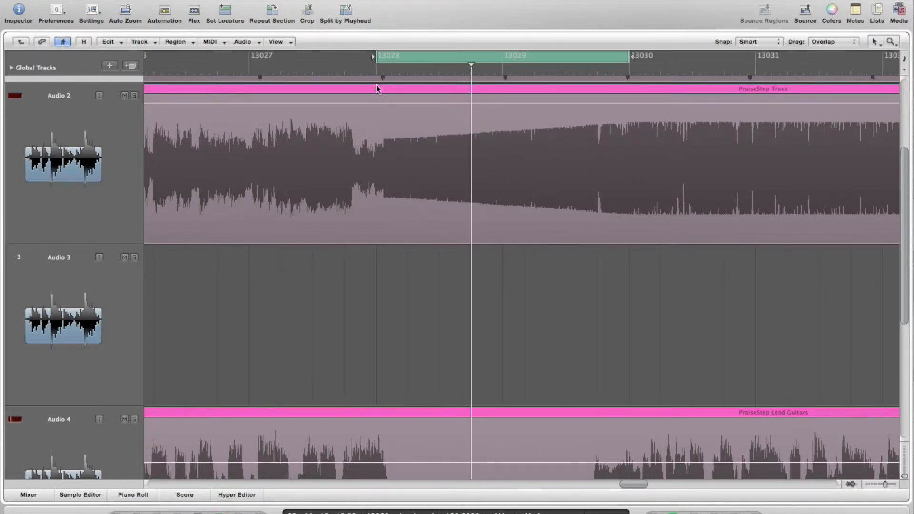
pyautogui.click(394, 75)
pyautogui.press('space')
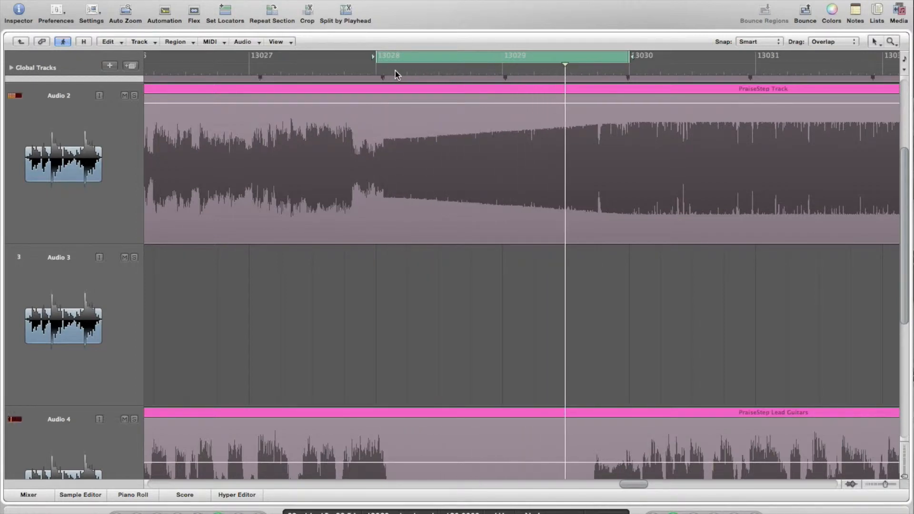
pyautogui.press('space')
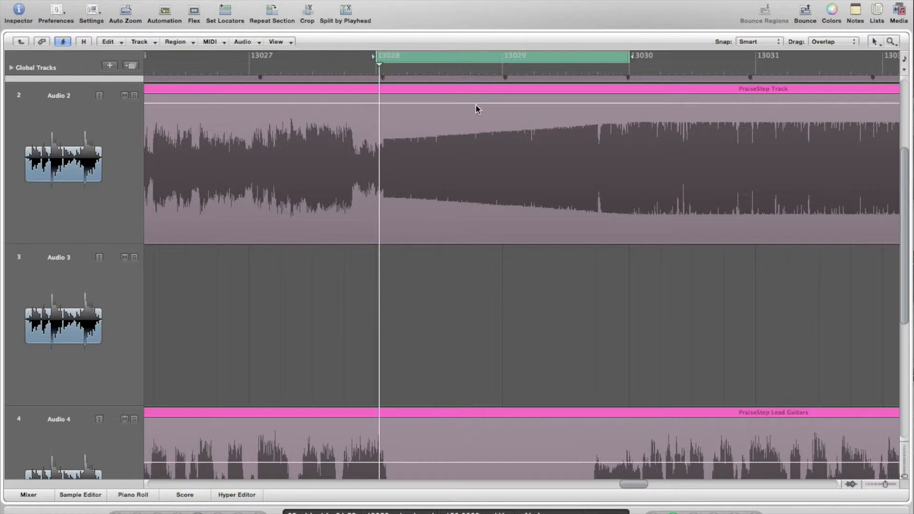
pyautogui.click(384, 105)
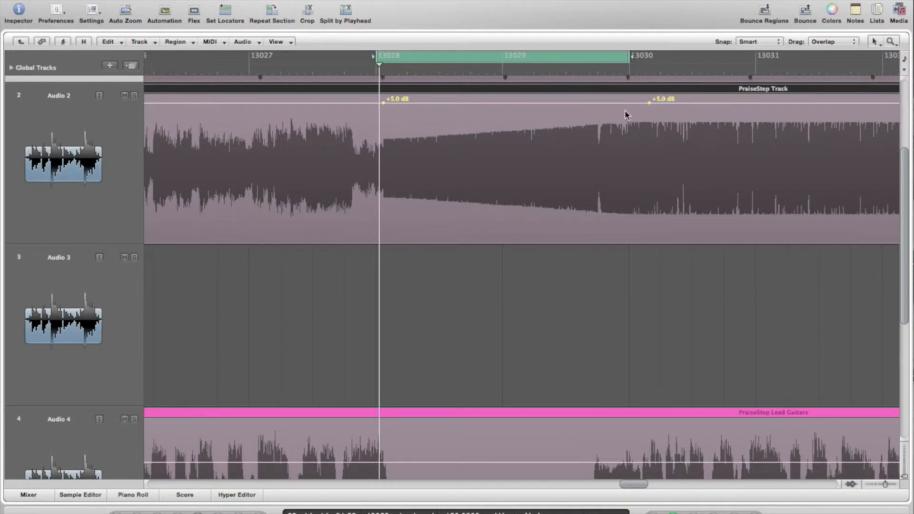
# Raise Audio 2's volume line to +5.2 dB and add a point near the loop end
pyautogui.click(580, 103)
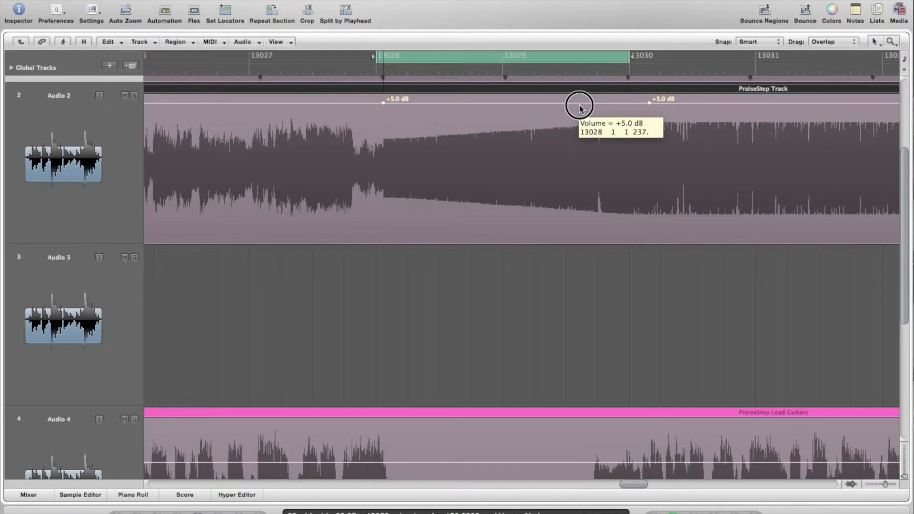
pyautogui.press('space')
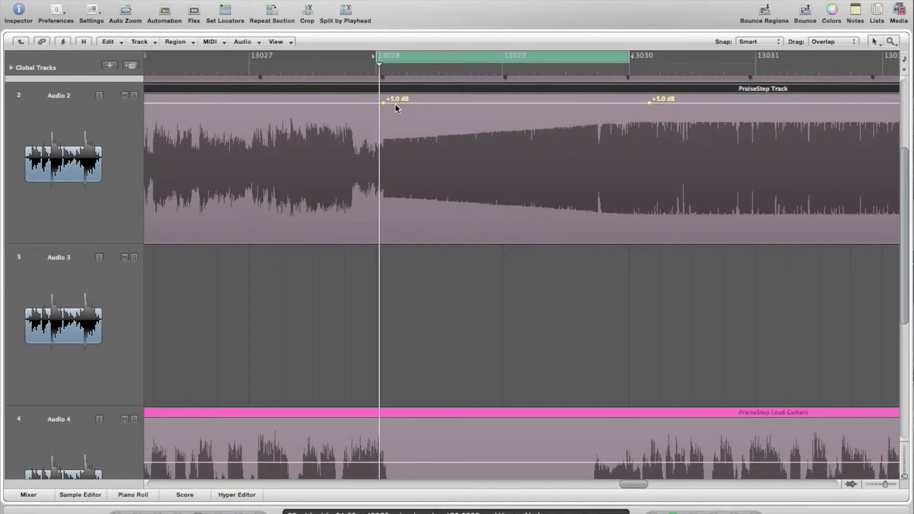
pyautogui.click(415, 105)
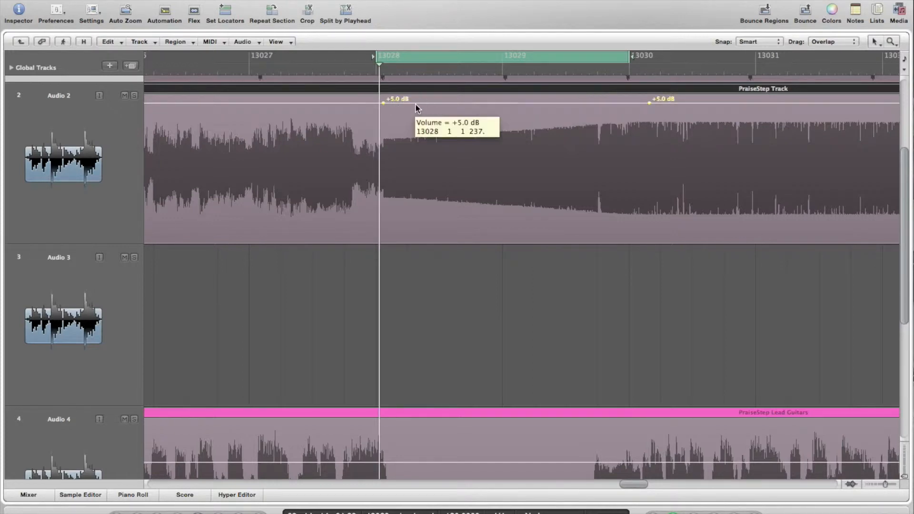
pyautogui.click(415, 108)
pyautogui.moveTo(415, 109); pyautogui.dragTo(416, 106)
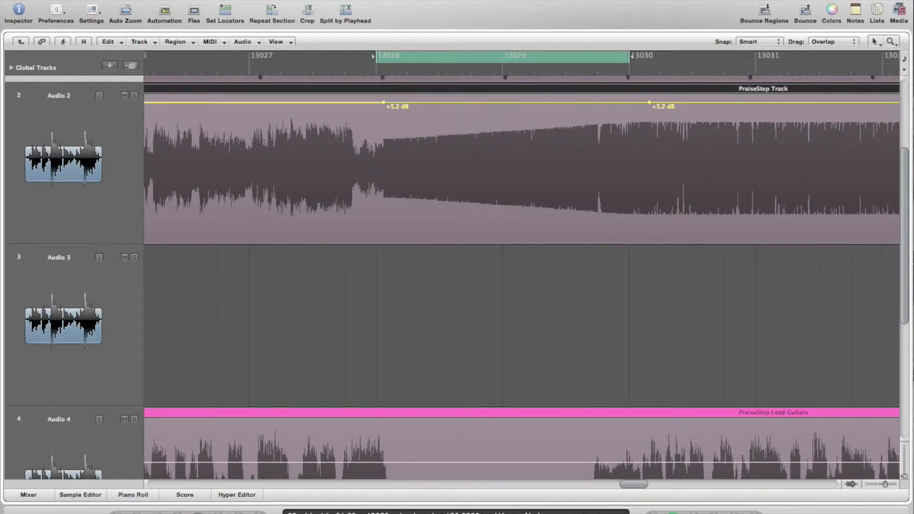
pyautogui.click(625, 110)
pyautogui.moveTo(625, 111)
pyautogui.mouseDown()
pyautogui.moveTo(625, 119)
pyautogui.moveTo(625, 102)
pyautogui.mouseUp()
pyautogui.press('space')
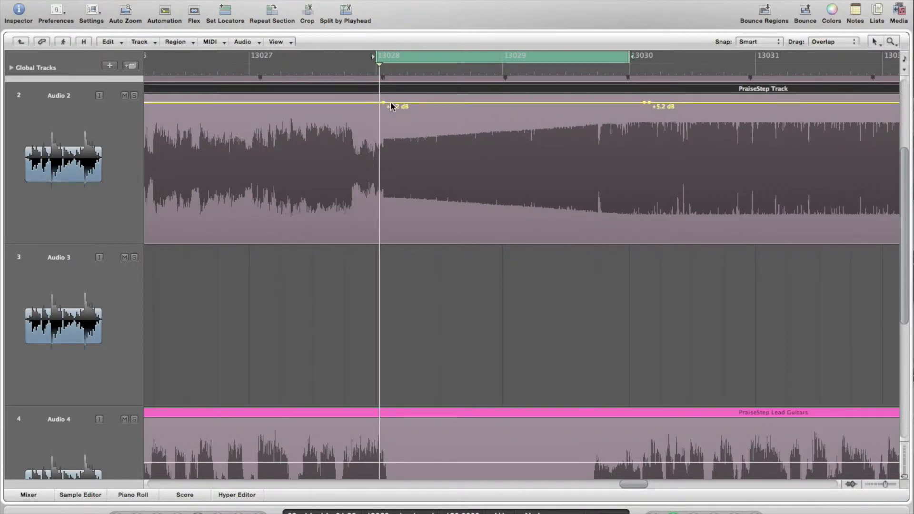
# Add points and lower segments to form the +3.5 and +2.3 dB steps, then play the loop
pyautogui.click(412, 102)
pyautogui.moveTo(481, 103)
pyautogui.mouseDown()
pyautogui.moveTo(486, 141)
pyautogui.moveTo(485, 119)
pyautogui.mouseUp()
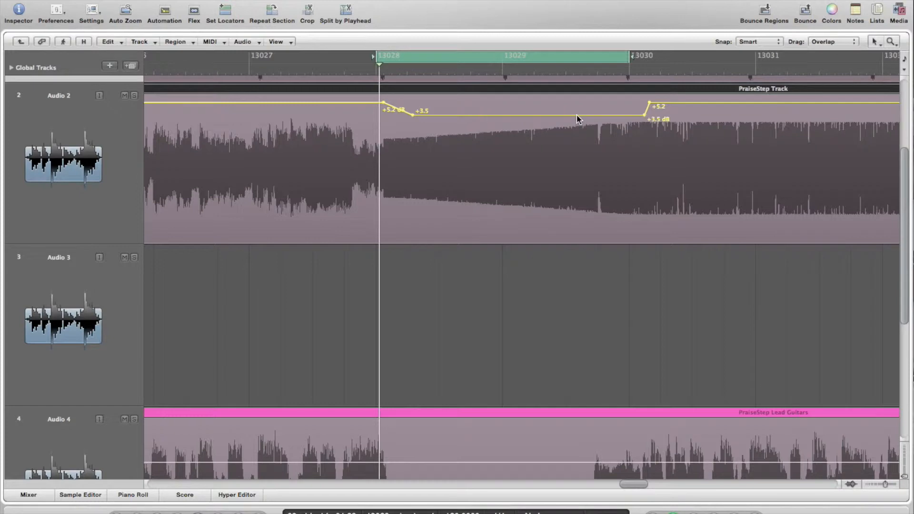
pyautogui.moveTo(606, 116); pyautogui.dragTo(607, 130)
pyautogui.click(550, 123)
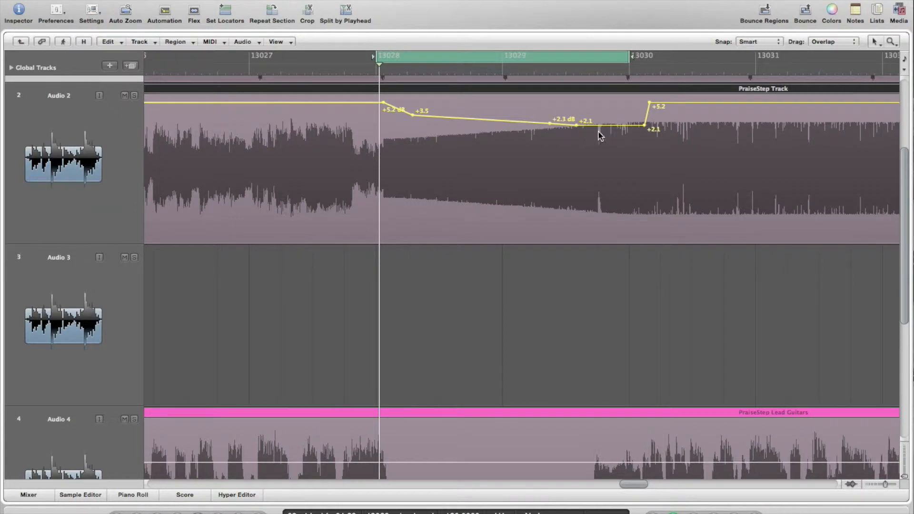
pyautogui.moveTo(625, 126); pyautogui.dragTo(630, 135)
pyautogui.press('space')
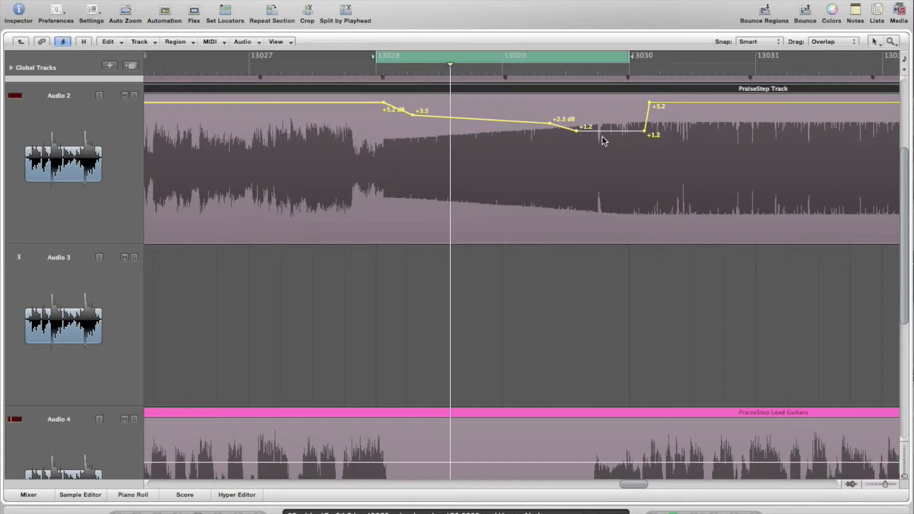
# Fine-tune the dip's lowest point to about +0.6 dB, replaying the loop to check
pyautogui.moveTo(605, 132); pyautogui.dragTo(610, 144)
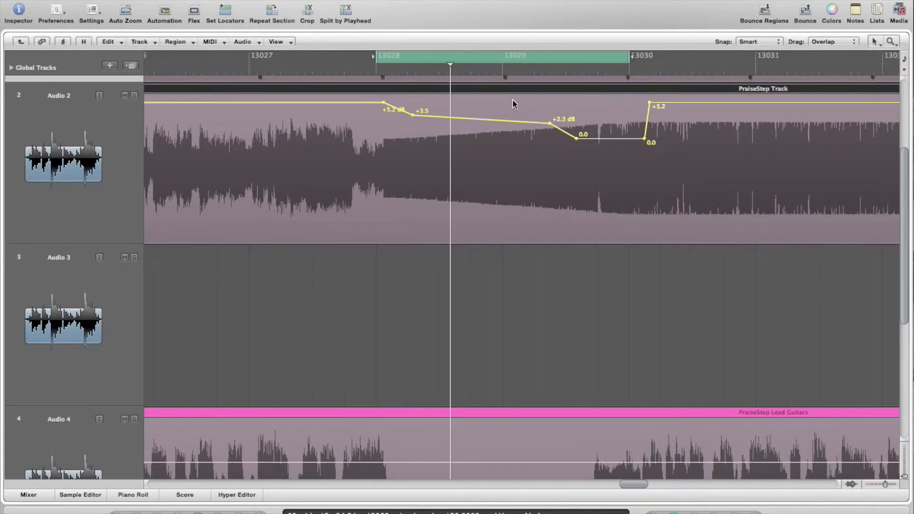
pyautogui.press('space')
pyautogui.press('space')
pyautogui.moveTo(592, 143); pyautogui.dragTo(597, 210)
pyautogui.click(479, 72)
pyautogui.press('space')
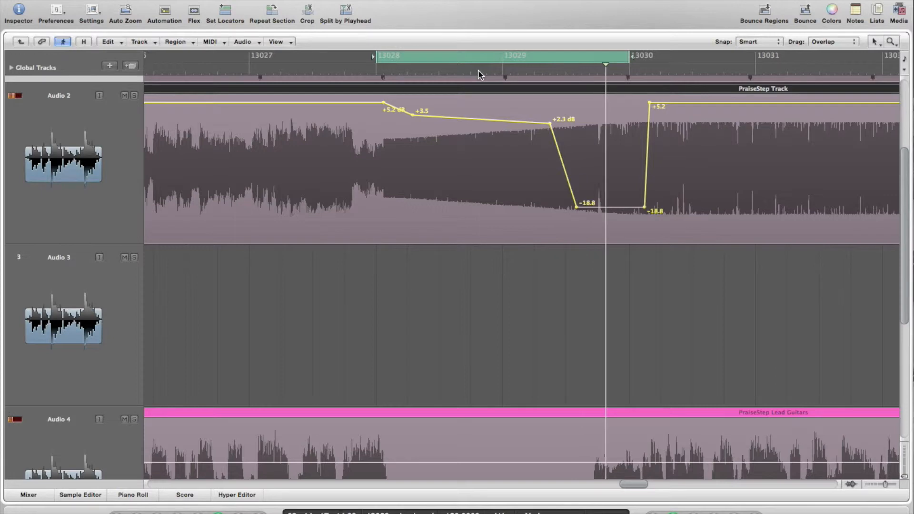
pyautogui.press('space')
pyautogui.moveTo(607, 211); pyautogui.dragTo(599, 134)
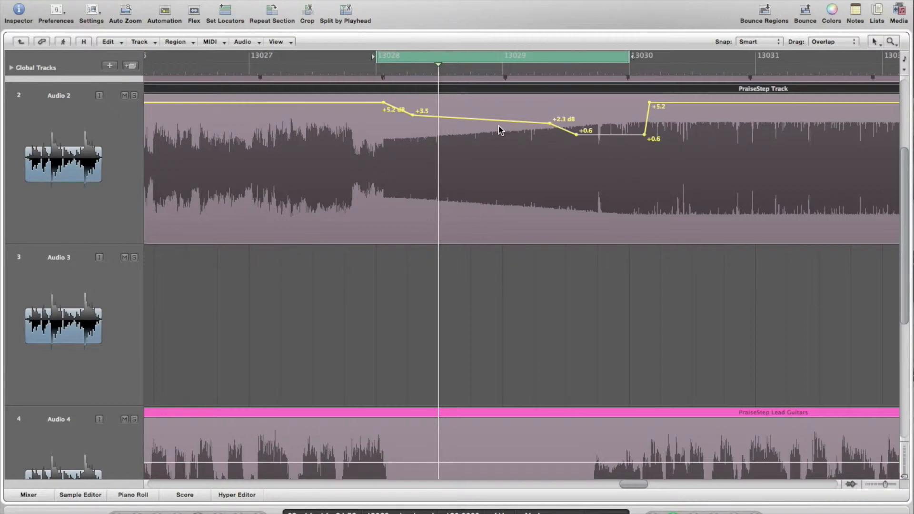
# Reselect the Audio 2 PraiseStep Track region and check the View menu's Hyper Draw options
pyautogui.click(119, 136)
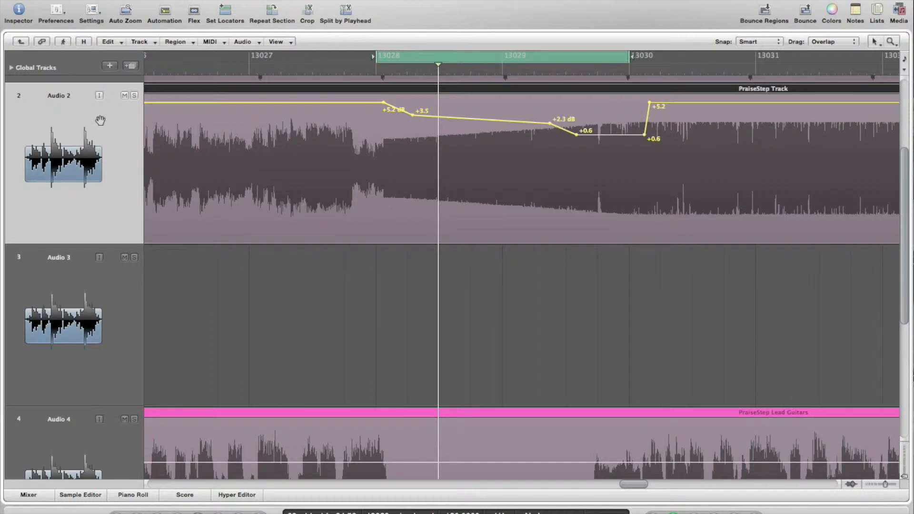
pyautogui.click(342, 321)
pyautogui.moveTo(347, 258); pyautogui.dragTo(263, 170)
pyautogui.click(275, 41)
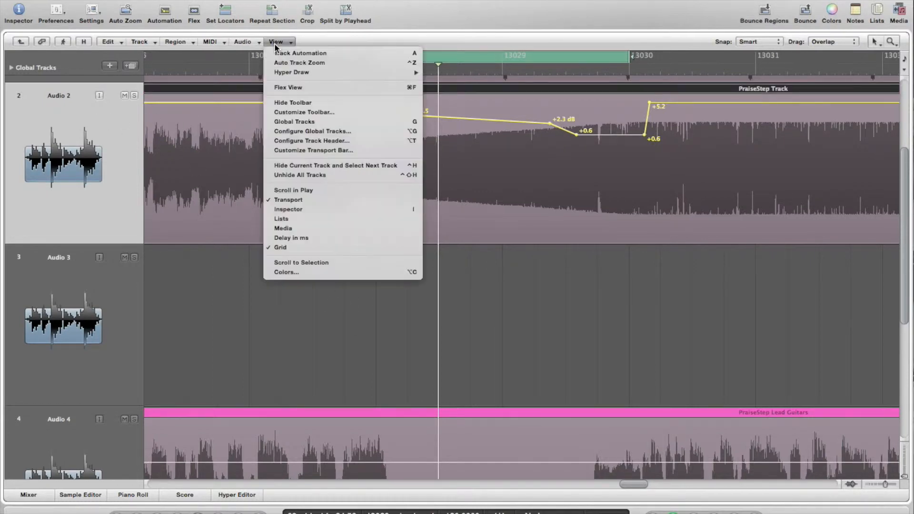
pyautogui.moveTo(284, 72)
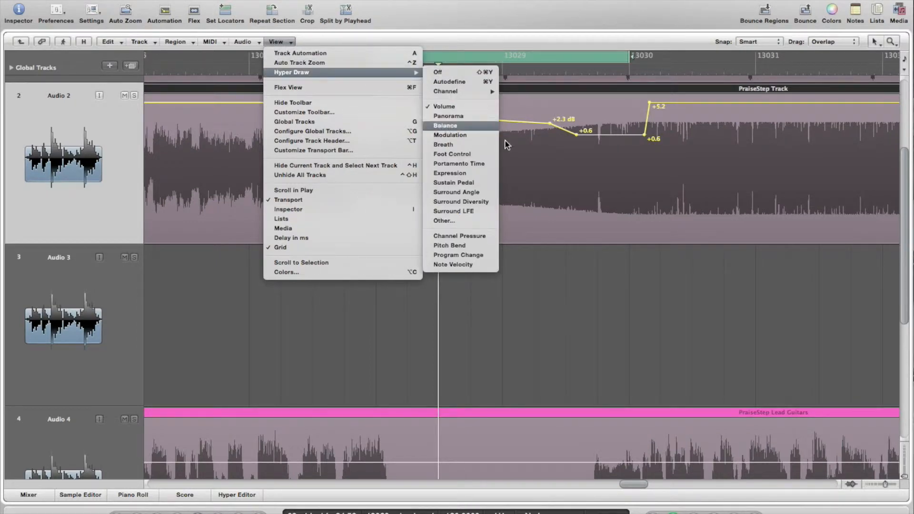
pyautogui.click(587, 287)
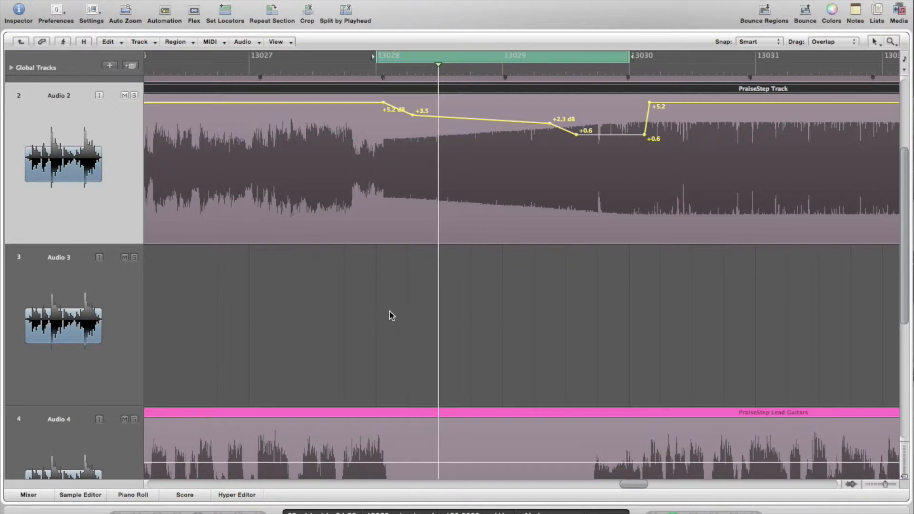
# Raise the Lead Guitars volume on Audio 4 to about +0.5 dB and play to check
pyautogui.click(370, 462)
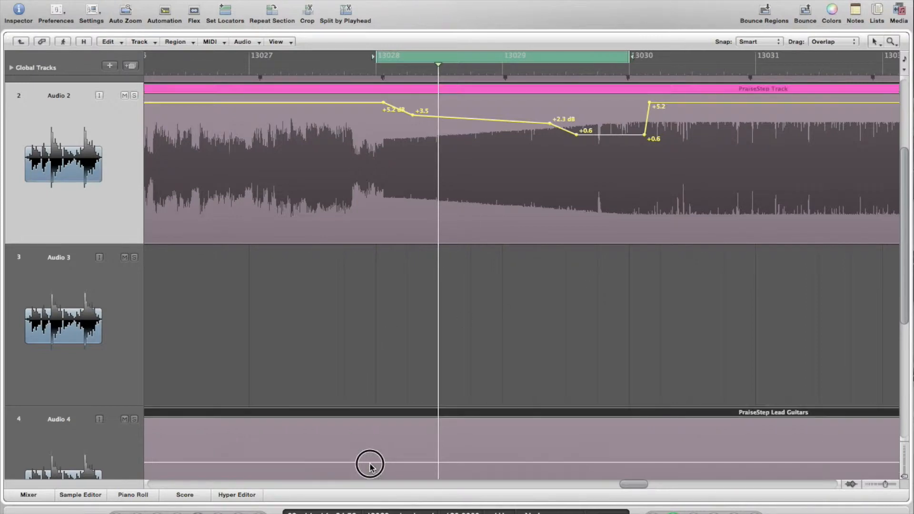
pyautogui.moveTo(370, 462)
pyautogui.mouseDown()
pyautogui.moveTo(370, 439)
pyautogui.moveTo(373, 461)
pyautogui.mouseUp()
pyautogui.press('space')
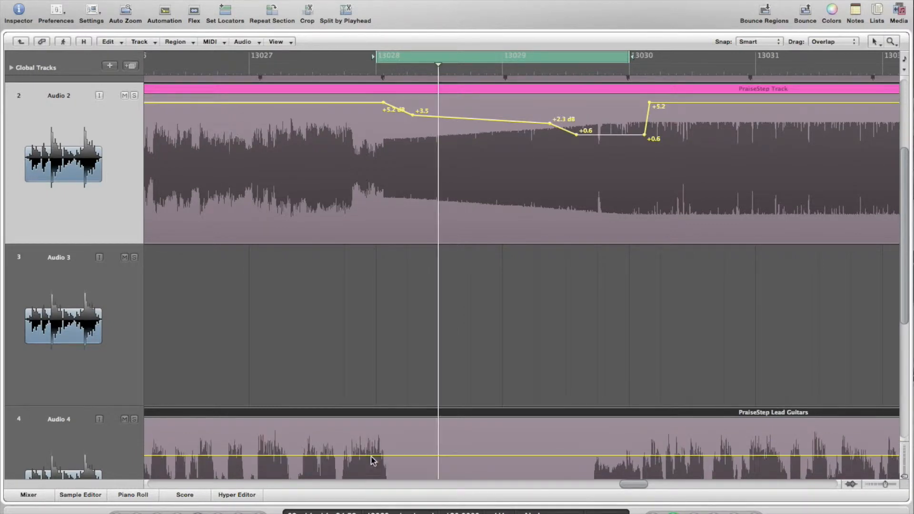
# Zoom out to the whole song, turn cycle mode off, and add a +5.0 dB point on Audio 2
pyautogui.keyDown('ctrl'); pyautogui.keyDown('alt'); pyautogui.click(318, 338); pyautogui.keyUp('alt'); pyautogui.keyUp('ctrl')
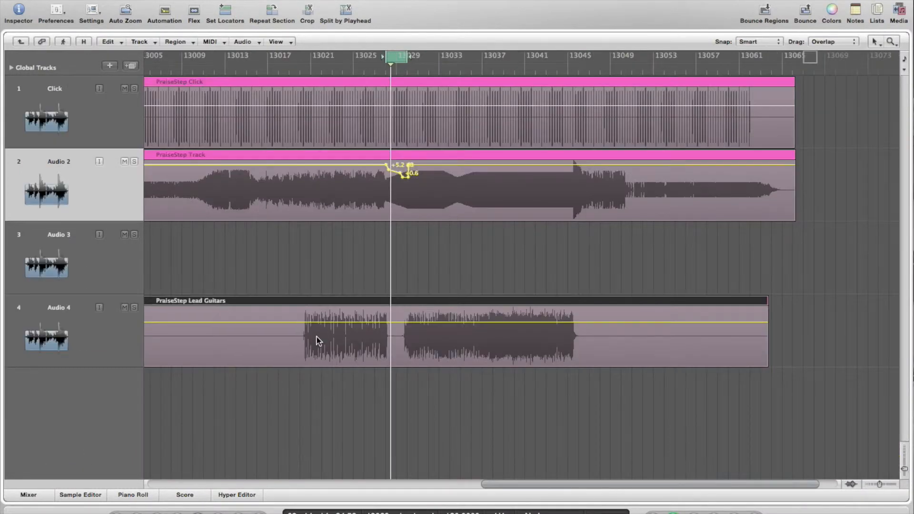
pyautogui.click(396, 56)
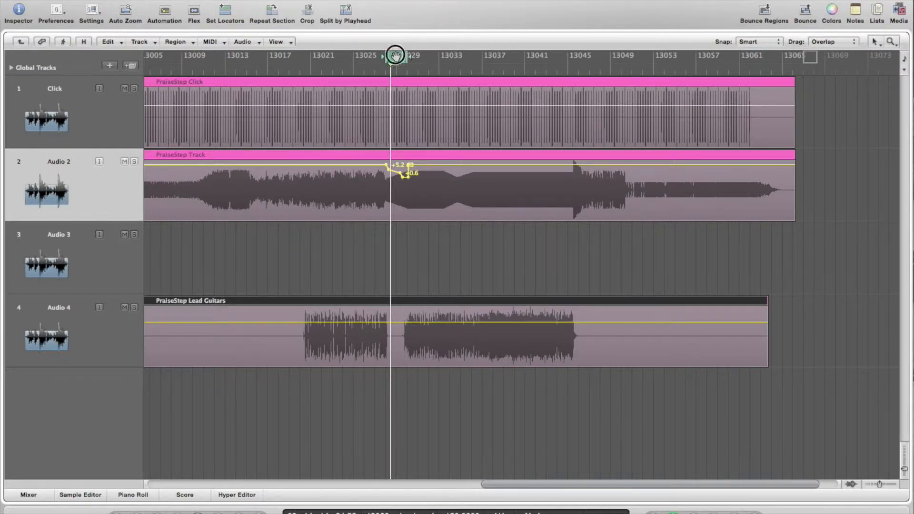
pyautogui.keyDown('ctrl'); pyautogui.keyDown('alt'); pyautogui.click(282, 268); pyautogui.keyUp('alt'); pyautogui.keyUp('ctrl')
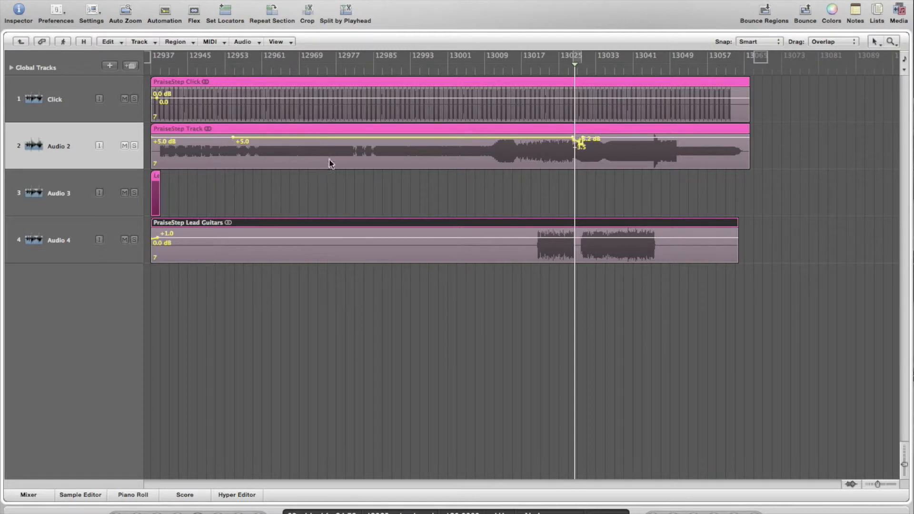
pyautogui.click(304, 141)
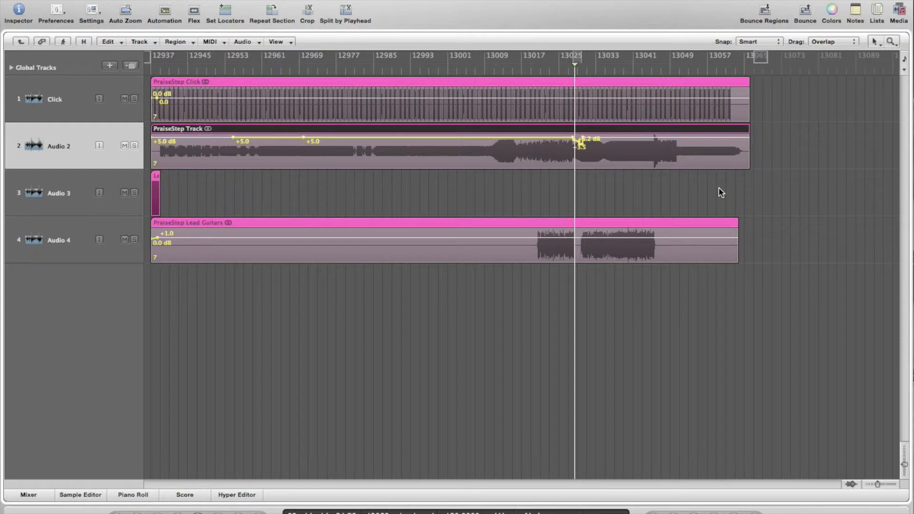
# Play the song's ending and zoom in on the Click and Audio 2 region ends
pyautogui.click(711, 73)
pyautogui.press('space')
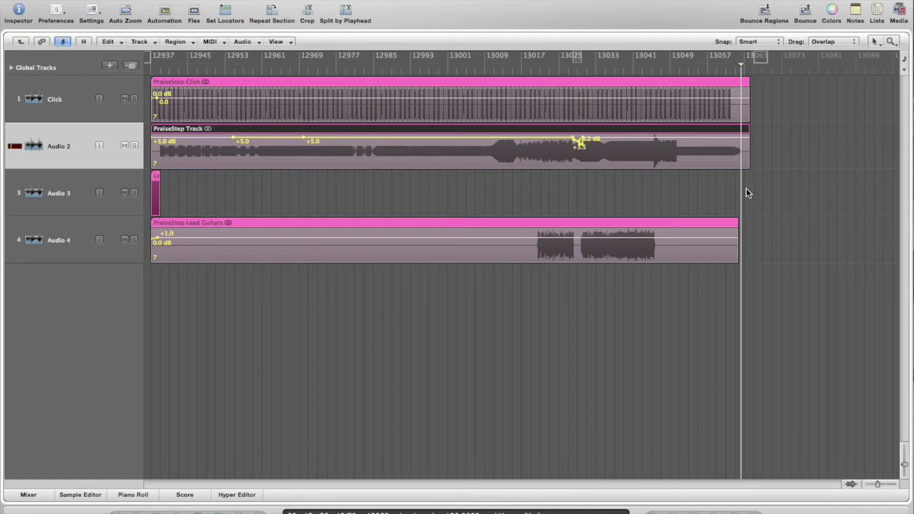
pyautogui.moveTo(776, 190); pyautogui.dragTo(674, 117)
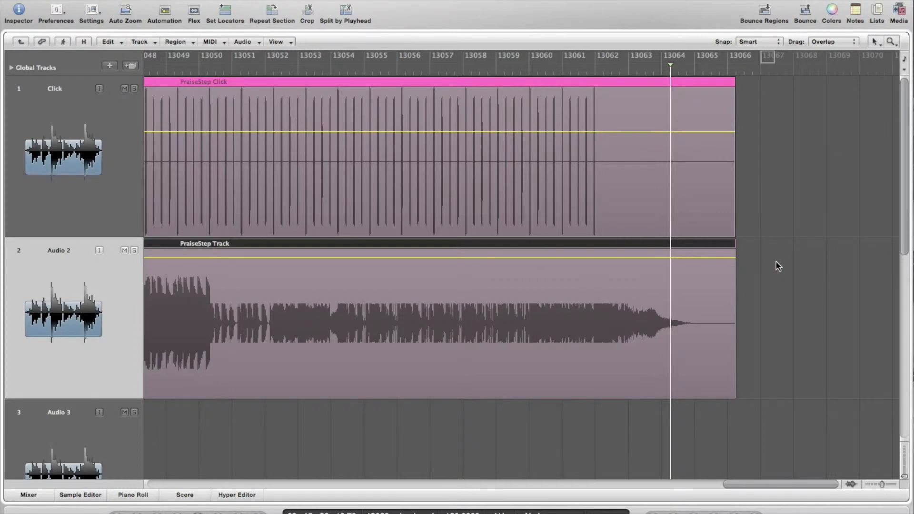
# Draw a long fade-out on the end of the PraiseStep Track region with the Fade tool
pyautogui.press('Escape')
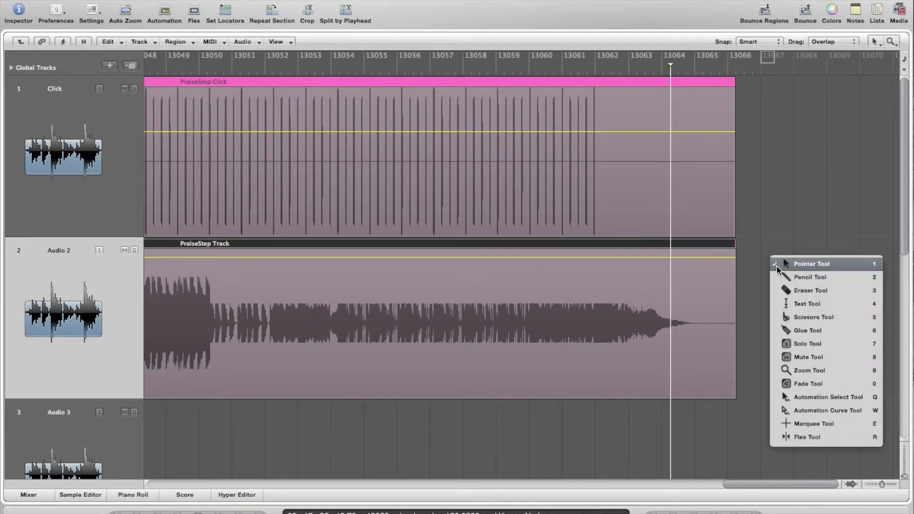
pyautogui.click(805, 387)
pyautogui.moveTo(733, 337)
pyautogui.mouseDown()
pyautogui.moveTo(545, 333)
pyautogui.moveTo(410, 348)
pyautogui.moveTo(247, 348)
pyautogui.mouseUp()
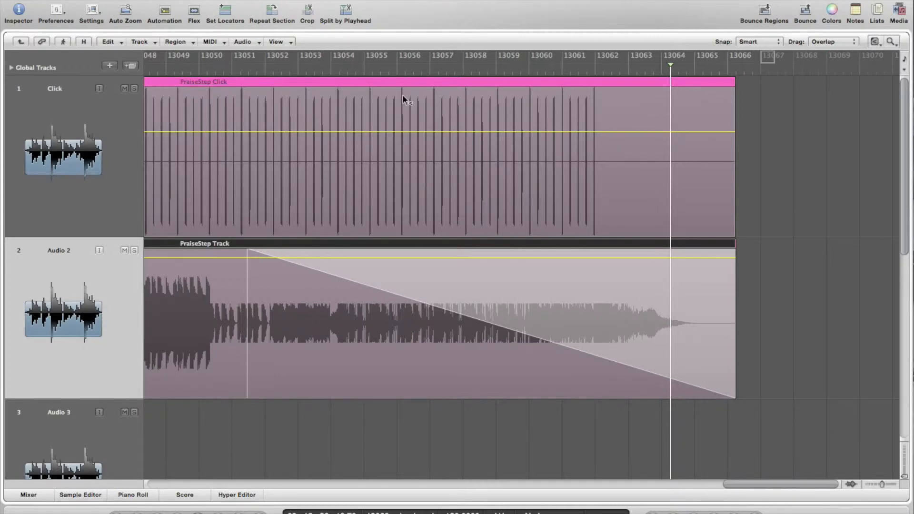
# Audition the fade, then move its start earlier to around bar 13050
pyautogui.click(392, 69)
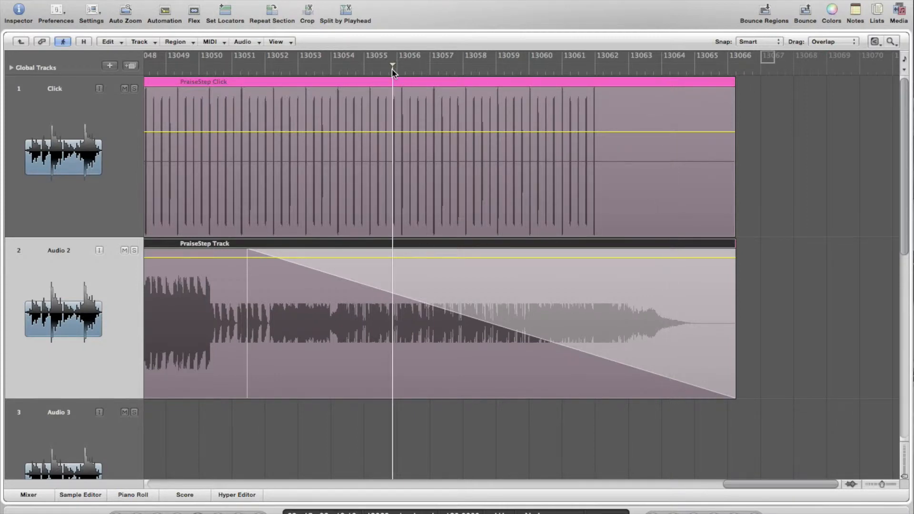
pyautogui.press('space')
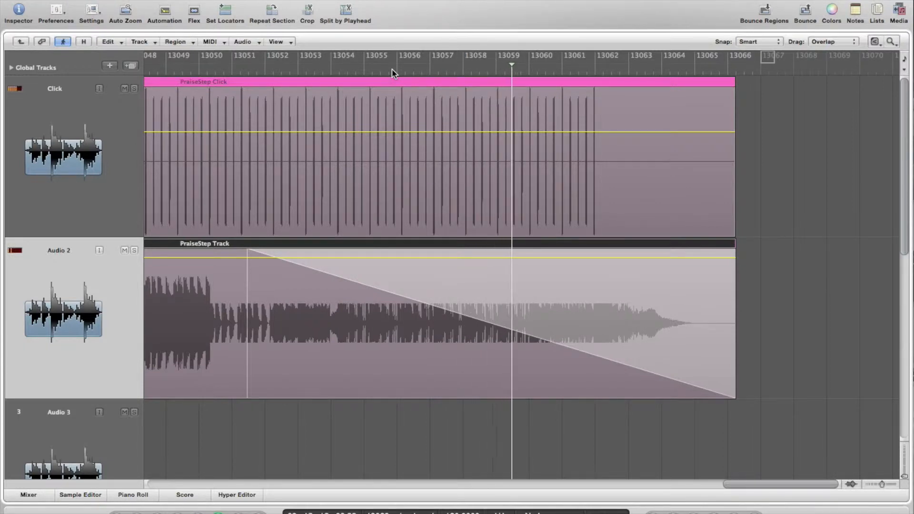
pyautogui.press('space')
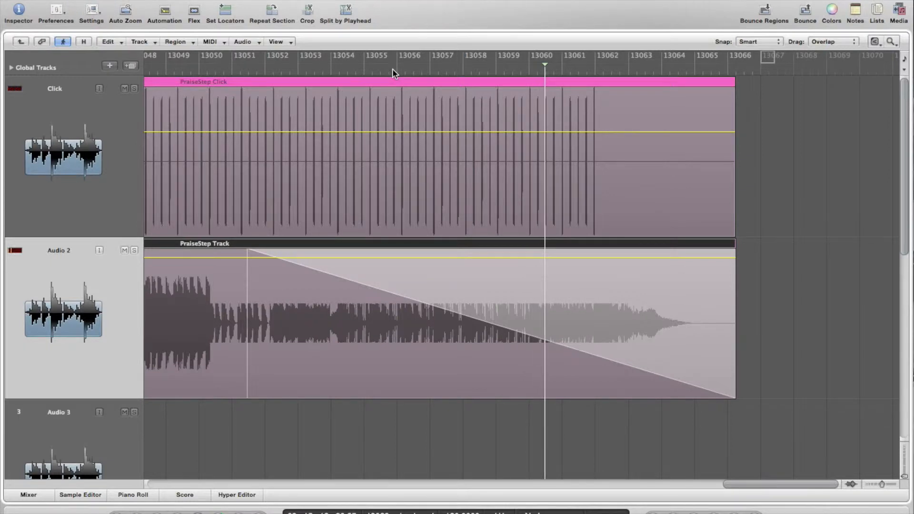
pyautogui.moveTo(247, 334)
pyautogui.mouseDown()
pyautogui.moveTo(78, 316)
pyautogui.moveTo(200, 315)
pyautogui.mouseUp()
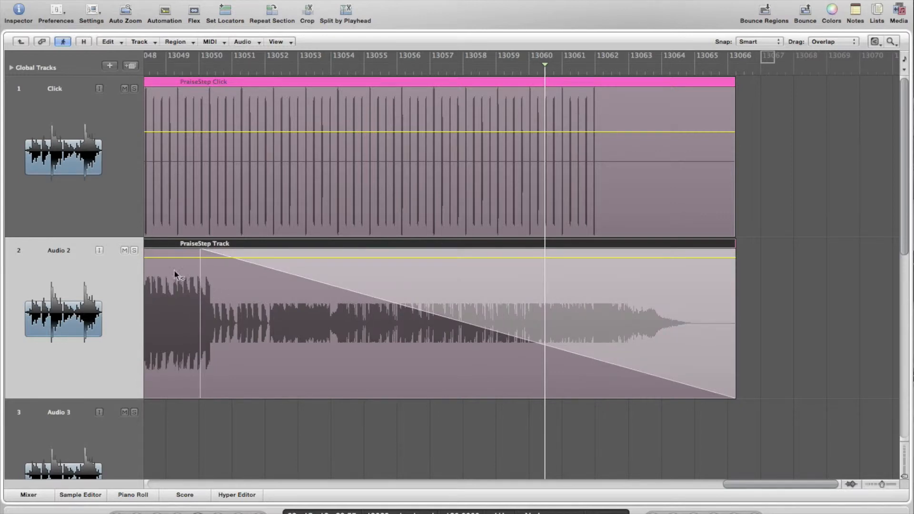
# Move the fade-out start much earlier and audition it from bar 13044
pyautogui.hscroll(-5, 194, 291)
pyautogui.hscroll(-9, 194, 291)
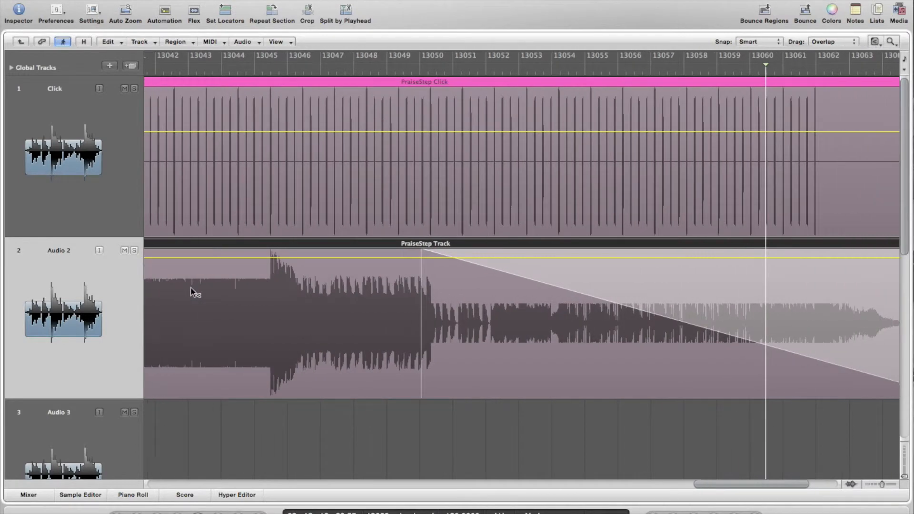
pyautogui.moveTo(484, 311); pyautogui.dragTo(181, 362)
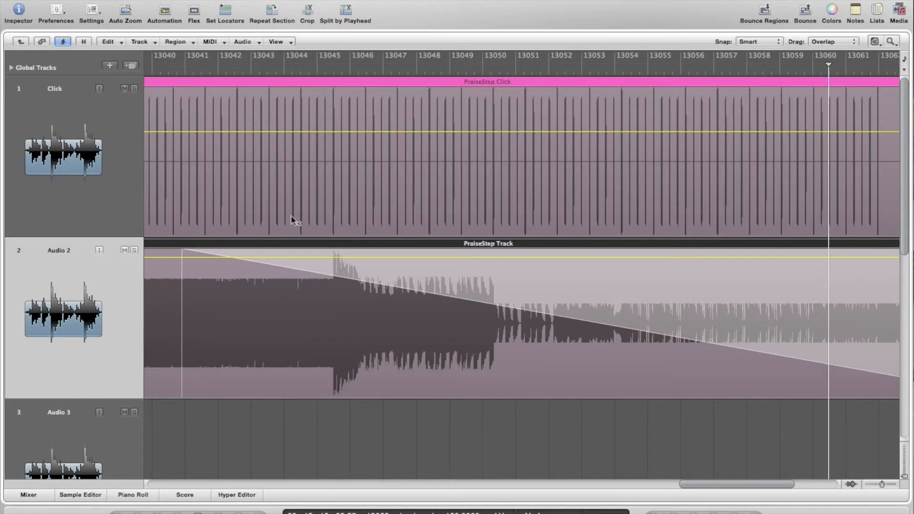
pyautogui.click(301, 73)
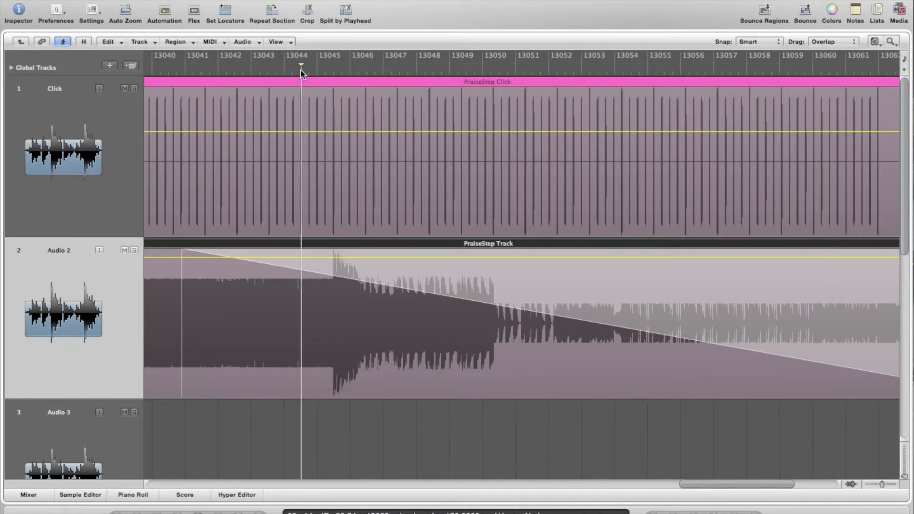
pyautogui.press('space')
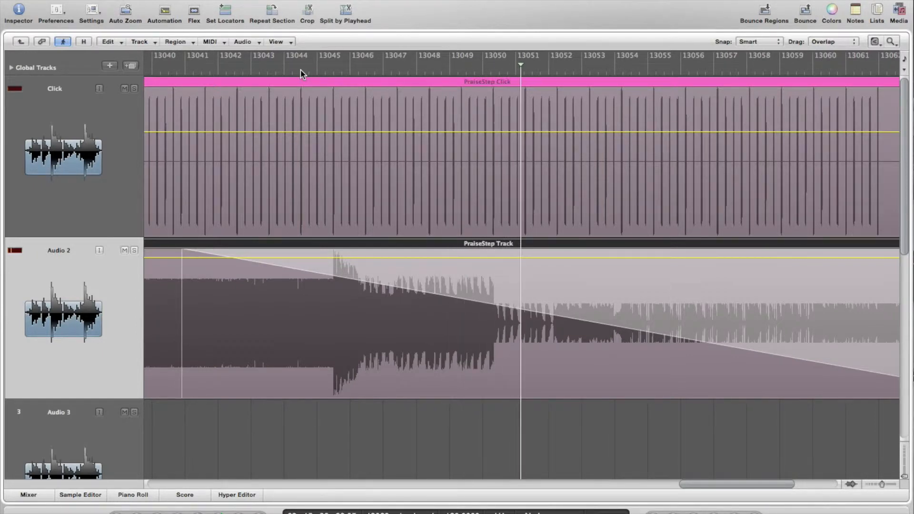
pyautogui.press('space')
# Curve the fade-out steeply, start it near bar 13044, and return the playhead there
pyautogui.moveTo(565, 319)
pyautogui.mouseDown()
pyautogui.moveTo(576, 322)
pyautogui.moveTo(558, 338)
pyautogui.moveTo(553, 331)
pyautogui.moveTo(581, 301)
pyautogui.moveTo(563, 341)
pyautogui.mouseUp()
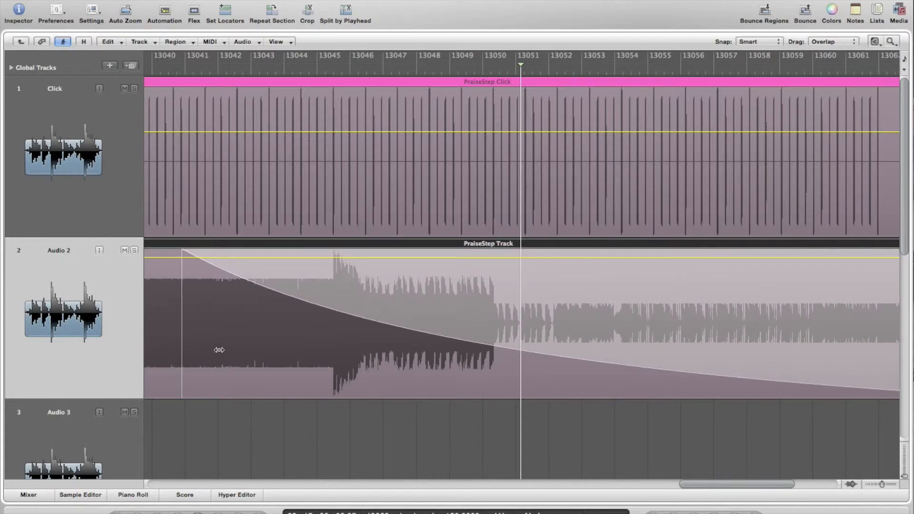
pyautogui.moveTo(182, 334)
pyautogui.mouseDown()
pyautogui.moveTo(312, 347)
pyautogui.moveTo(304, 349)
pyautogui.mouseUp()
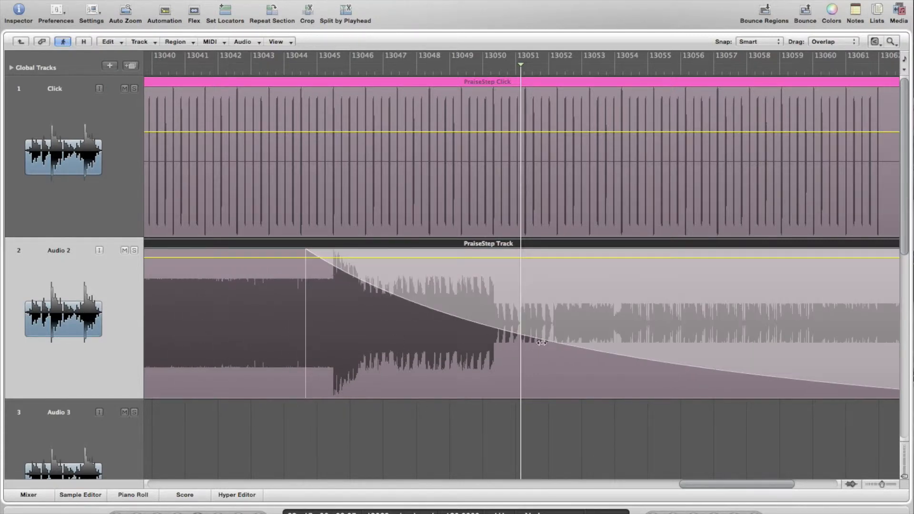
pyautogui.moveTo(540, 339); pyautogui.dragTo(524, 371)
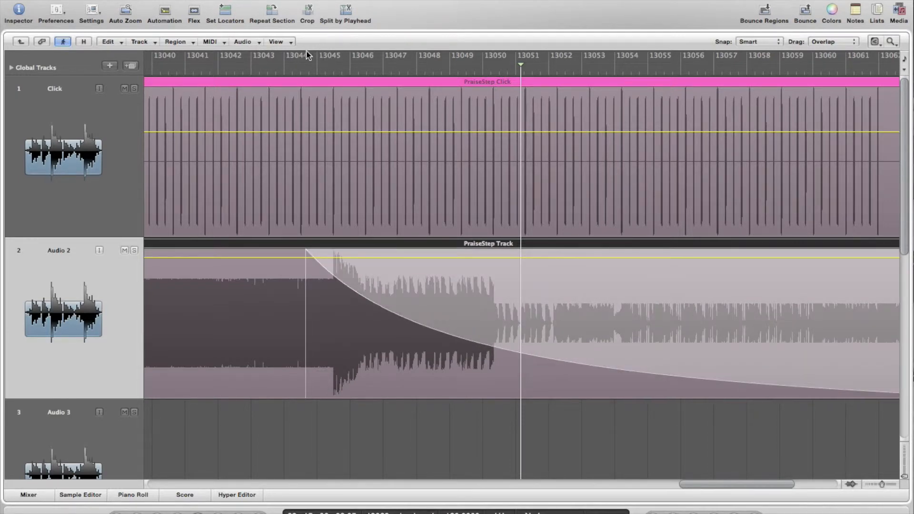
pyautogui.click(291, 78)
pyautogui.click(291, 72)
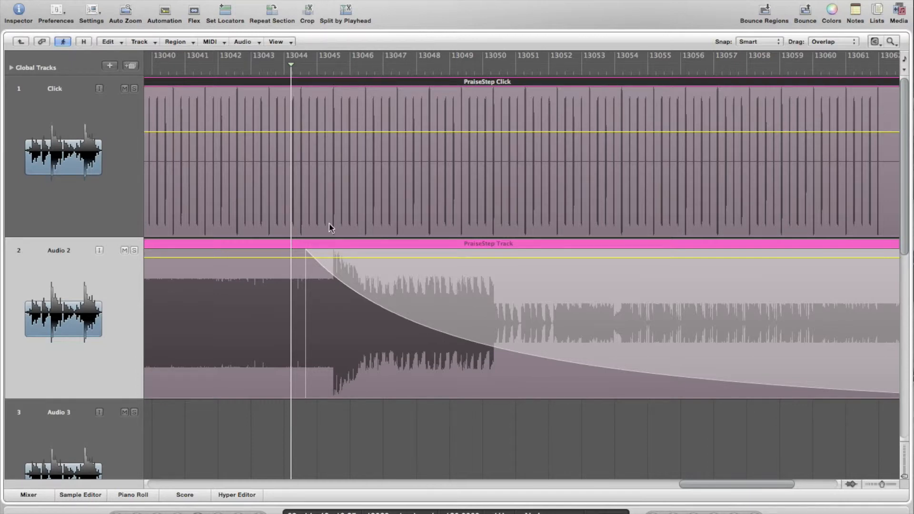
pyautogui.press('space')
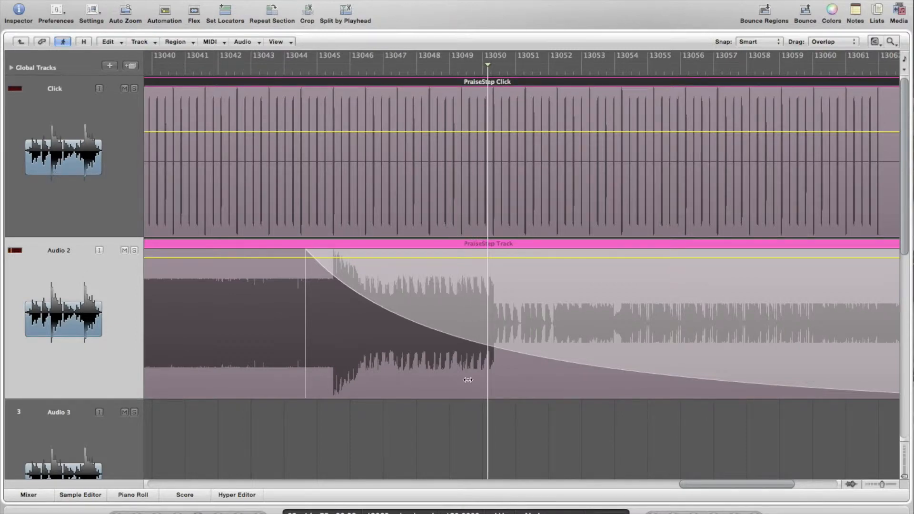
pyautogui.scroll(-5, 468, 379)
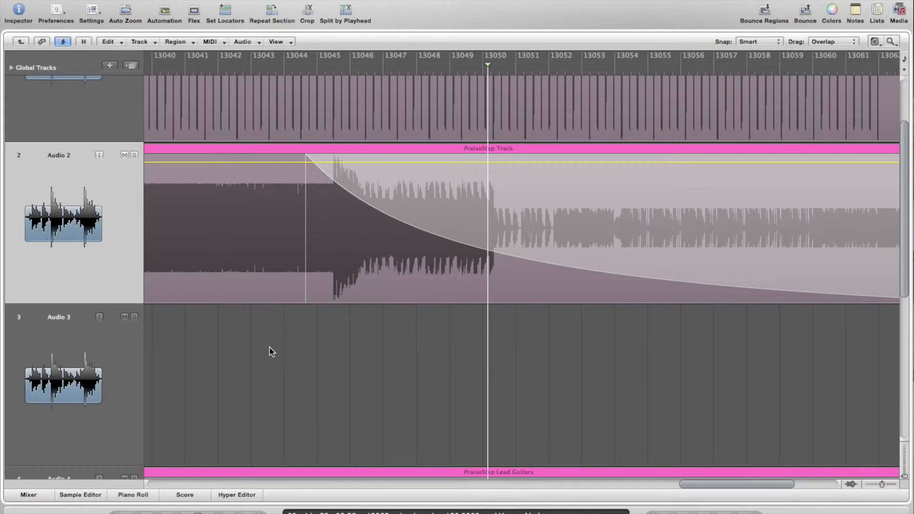
pyautogui.scroll(3, 269, 348)
pyautogui.hscroll(-3, 269, 348)
# Leave the PraiseStep folder, zoom out and select the Spirit Come song folder track
pyautogui.click(20, 41)
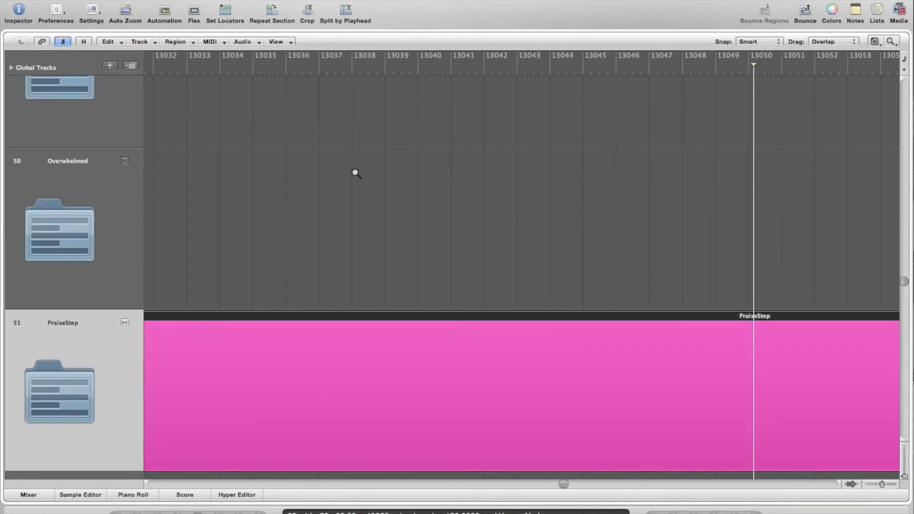
pyautogui.keyDown('ctrl'); pyautogui.keyDown('alt'); pyautogui.click(355, 171); pyautogui.keyUp('alt'); pyautogui.keyUp('ctrl')
pyautogui.keyDown('ctrl'); pyautogui.keyDown('alt'); pyautogui.click(354, 171); pyautogui.keyUp('alt'); pyautogui.keyUp('ctrl')
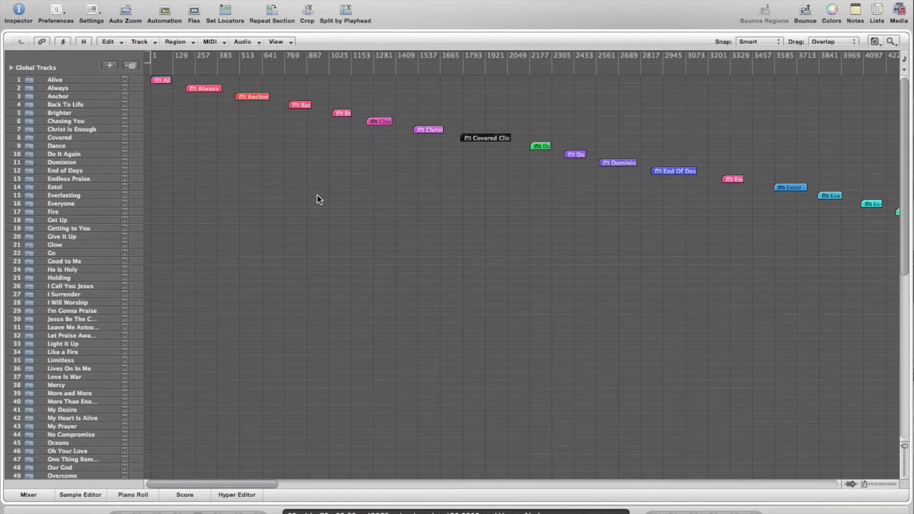
pyautogui.scroll(-10, 242, 318)
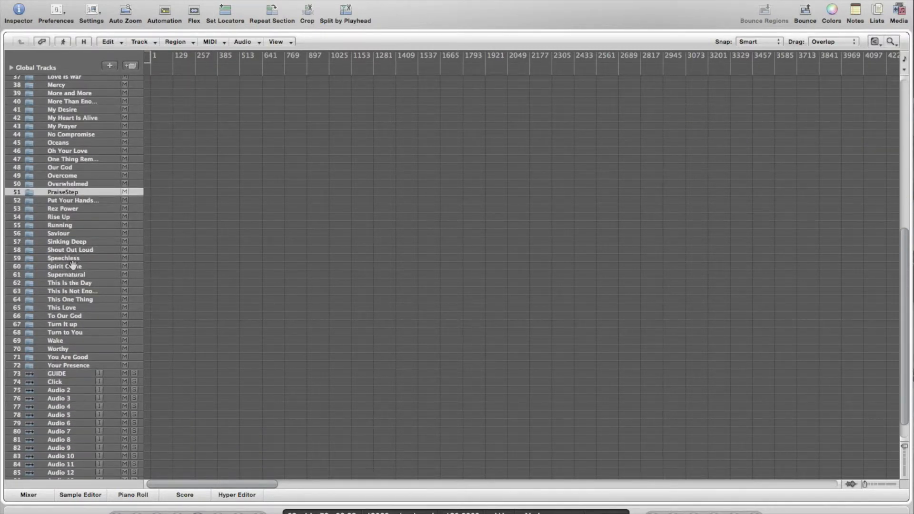
pyautogui.click(72, 266)
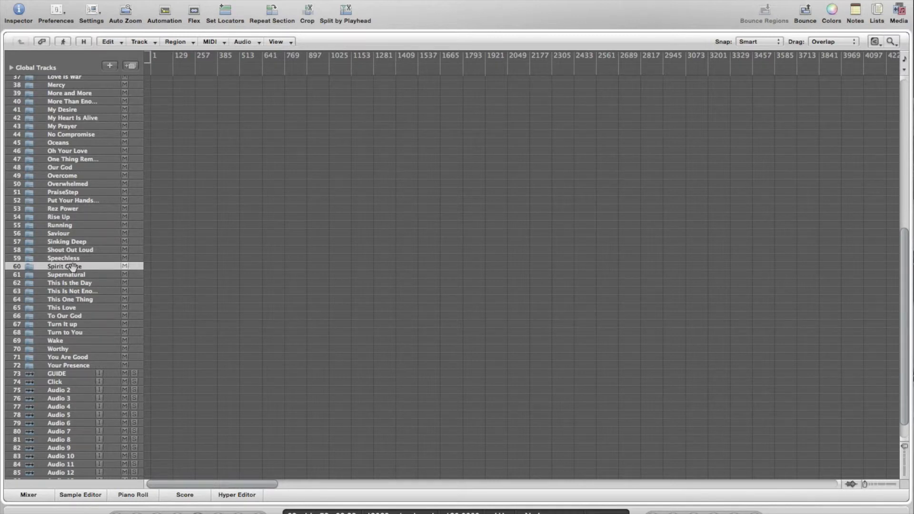
# Play Spirit Come, zoom in on its folder region and open it to reveal its tracks
pyautogui.press('space')
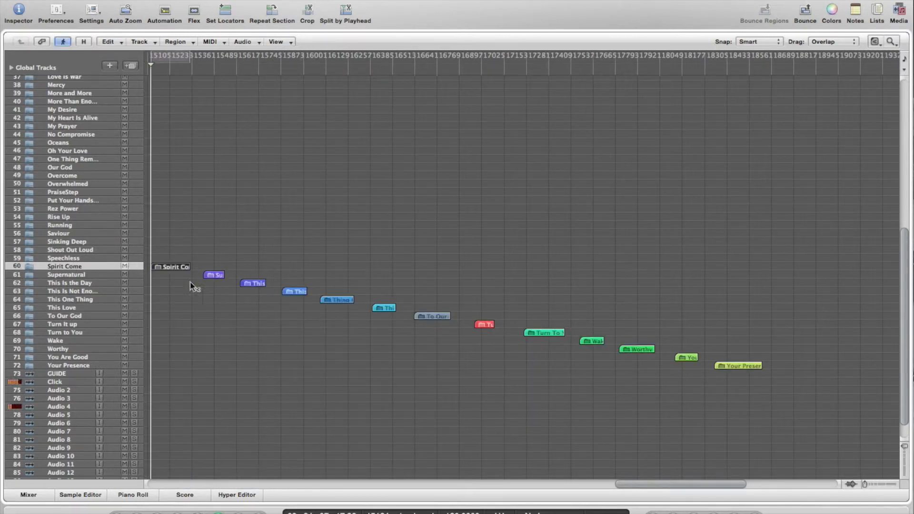
pyautogui.moveTo(184, 286); pyautogui.dragTo(157, 211)
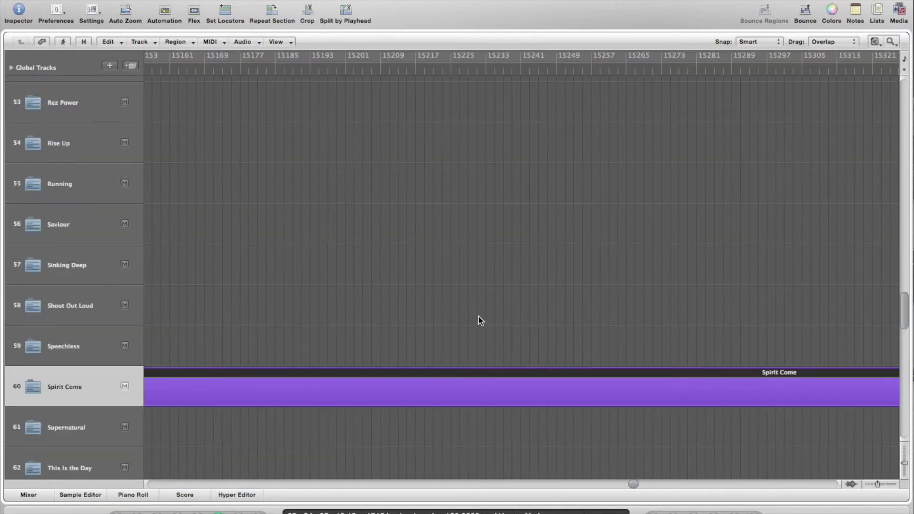
pyautogui.click(591, 384)
pyautogui.doubleClick(481, 392)
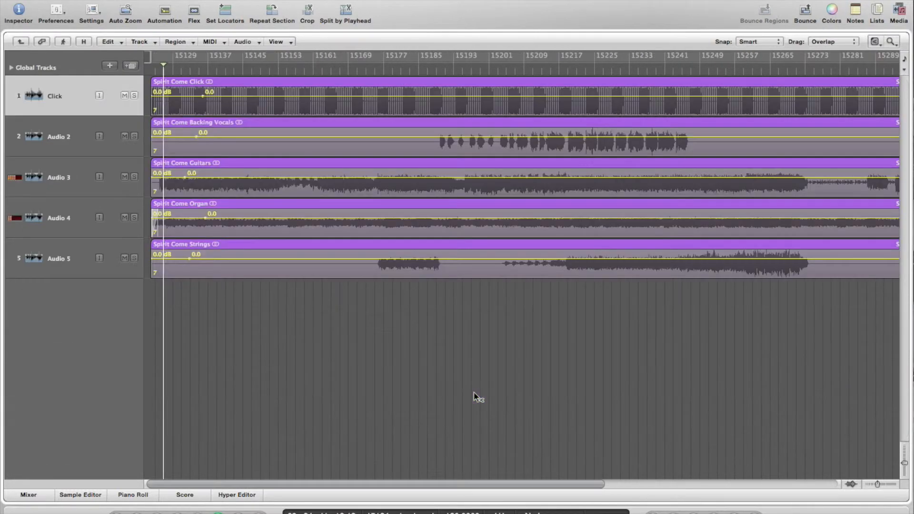
# Play from around bar 15241 and zoom in on the Click, Backing Vocals and Guitars regions
pyautogui.hscroll(5, 607, 358)
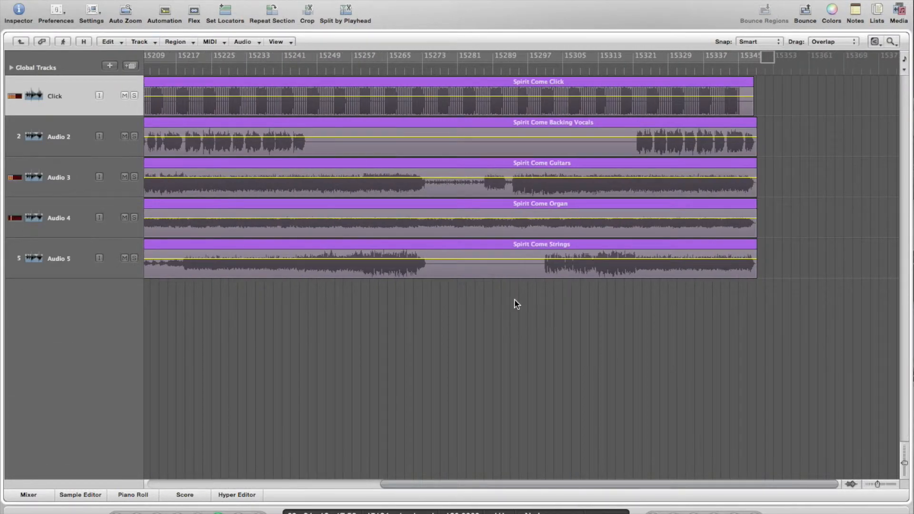
pyautogui.click(257, 71)
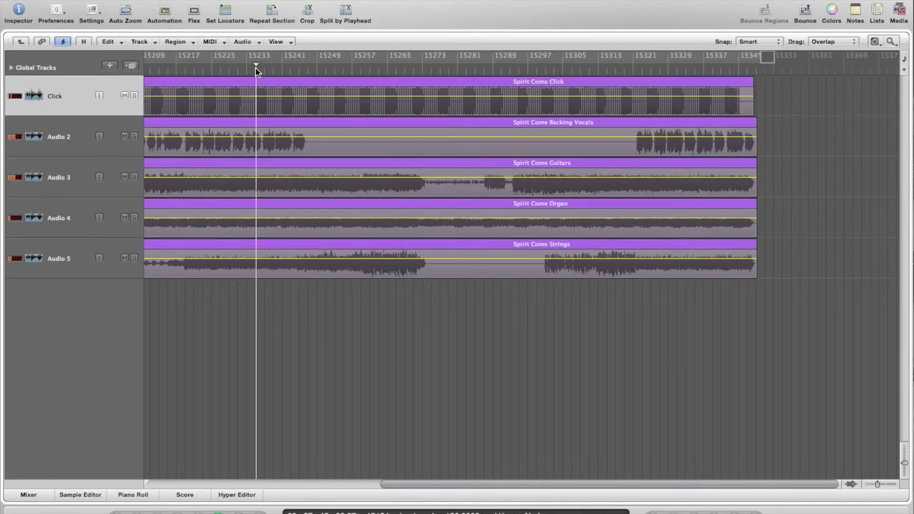
pyautogui.click(290, 71)
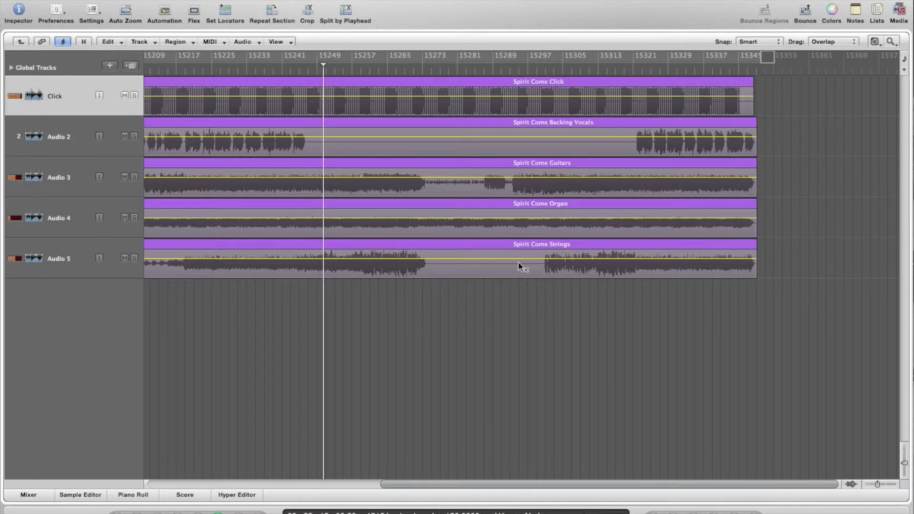
pyautogui.moveTo(483, 209); pyautogui.dragTo(316, 76)
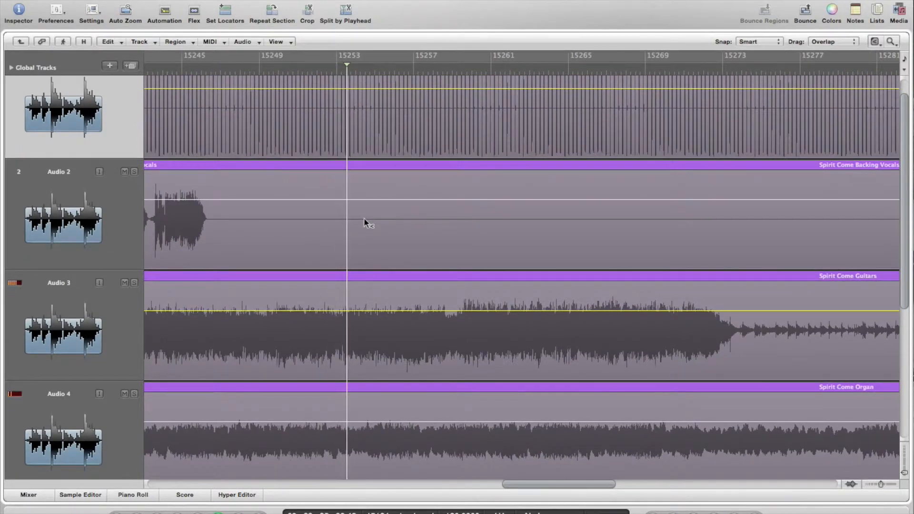
pyautogui.click(364, 218)
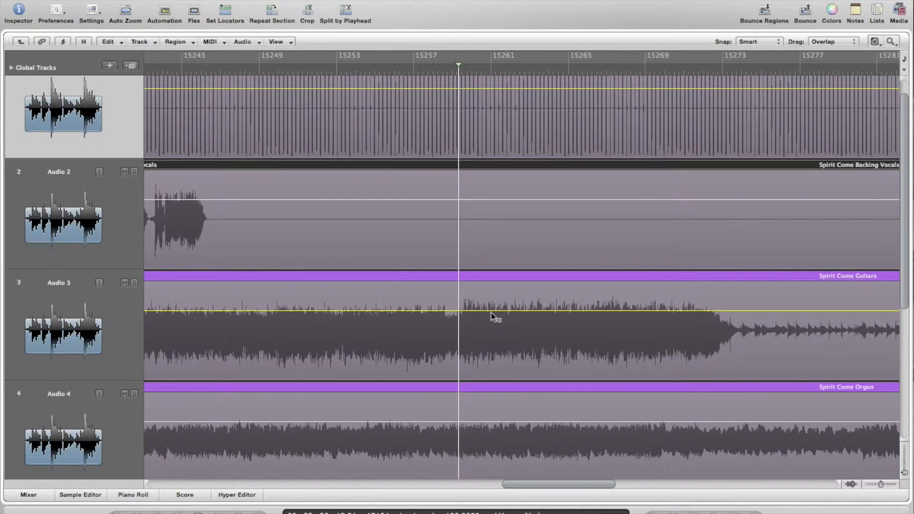
# Listen through the section, then play again from bar 15321
pyautogui.hscroll(2, 490, 312)
pyautogui.press('space')
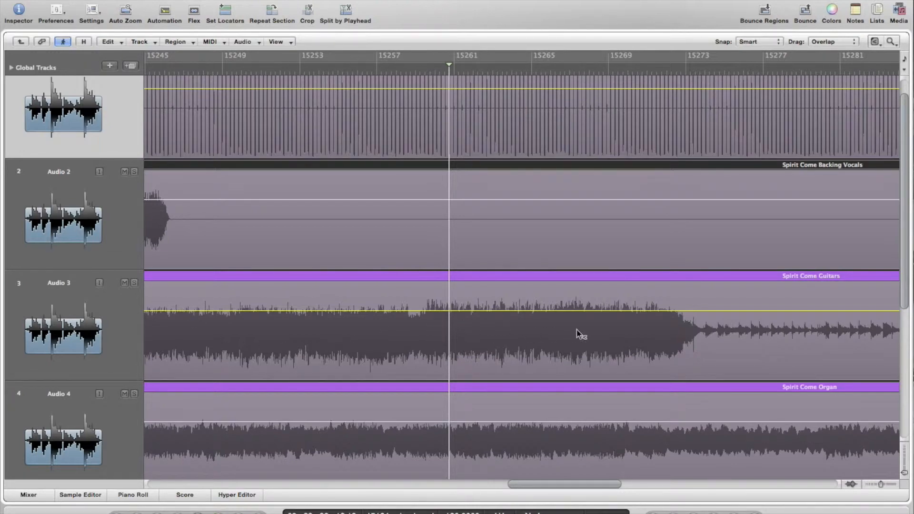
pyautogui.hscroll(10, 578, 333)
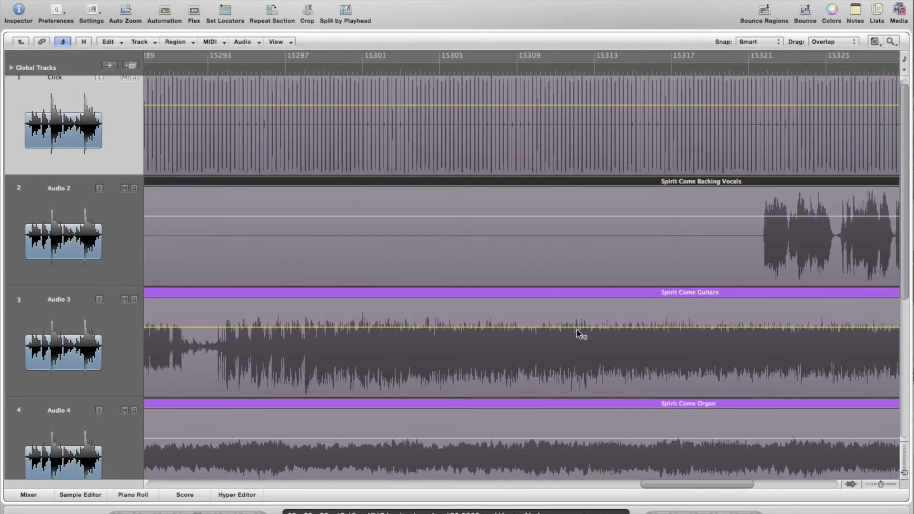
pyautogui.click(751, 68)
pyautogui.press('space')
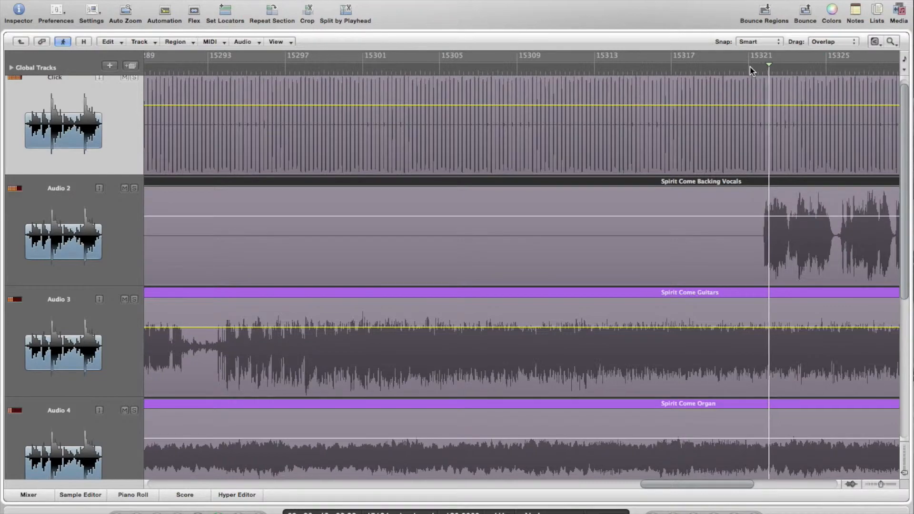
pyautogui.hscroll(-10, 621, 309)
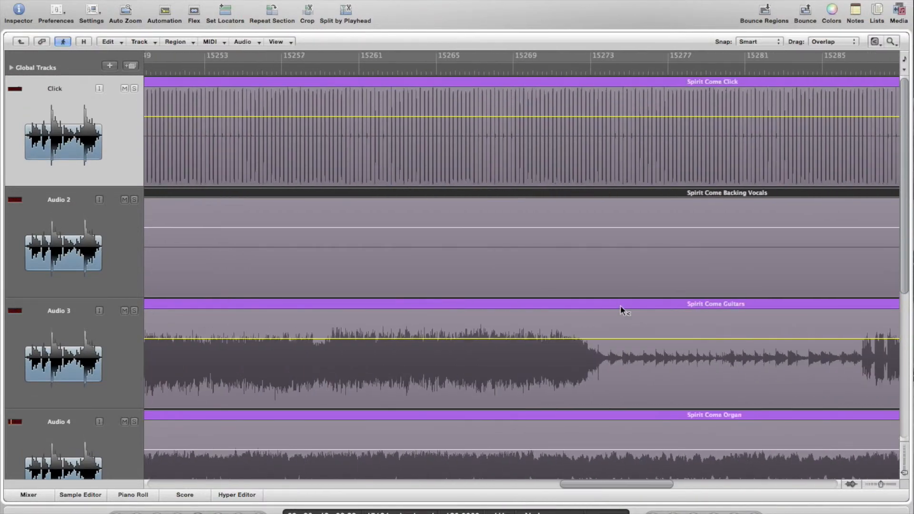
pyautogui.hscroll(-3, 620, 308)
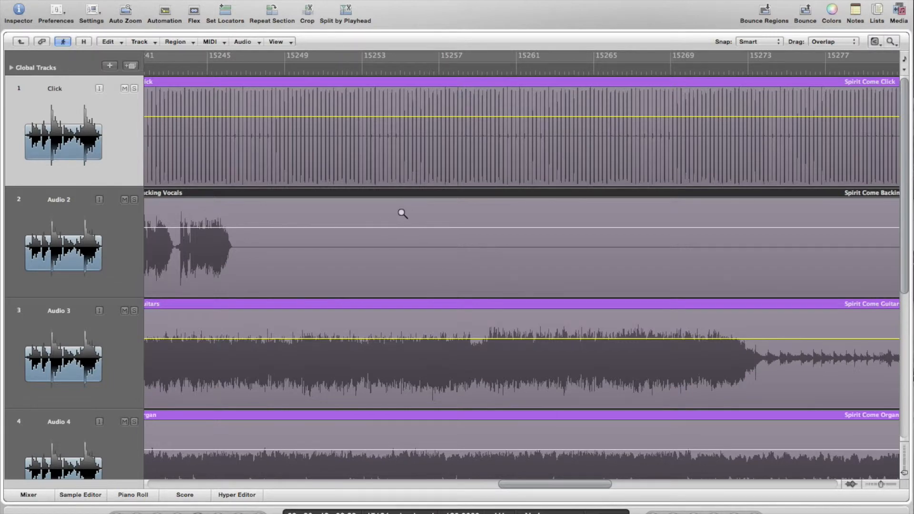
# Zoom in on bars 15244–15246.5 with the playhead before 15244.3, and select the Click region
pyautogui.moveTo(439, 233); pyautogui.dragTo(226, 113)
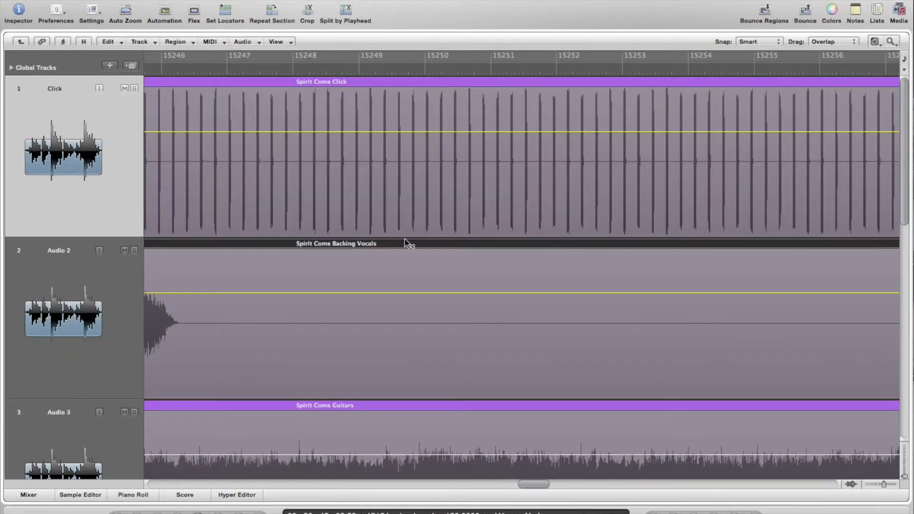
pyautogui.hscroll(-5, 406, 242)
pyautogui.click(361, 72)
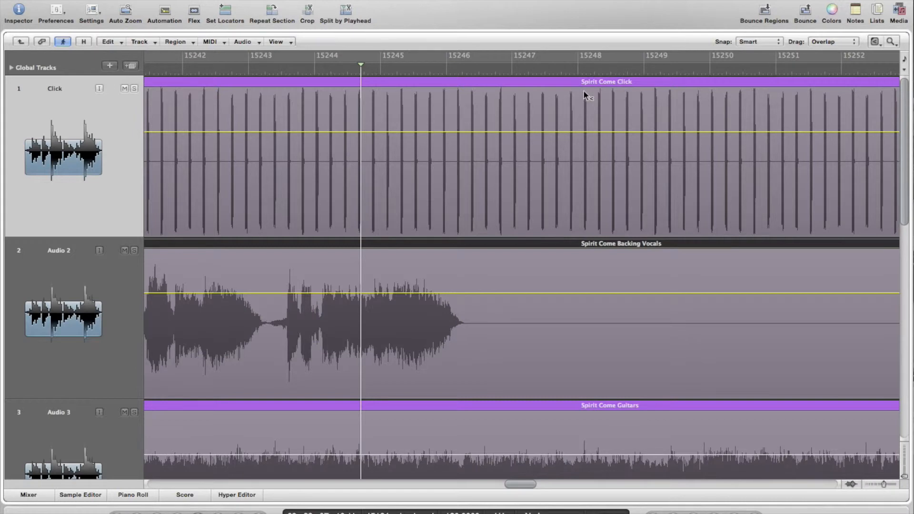
pyautogui.moveTo(508, 316); pyautogui.dragTo(331, 107)
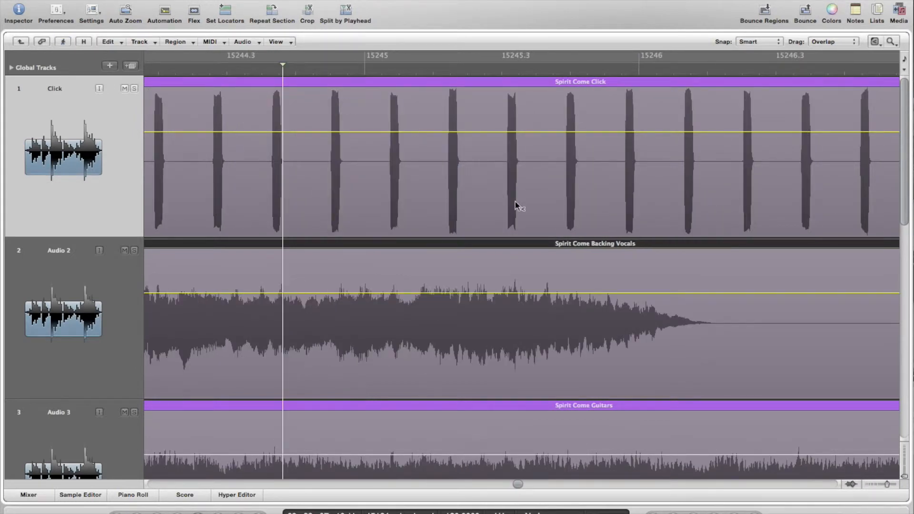
pyautogui.hscroll(-3, 516, 205)
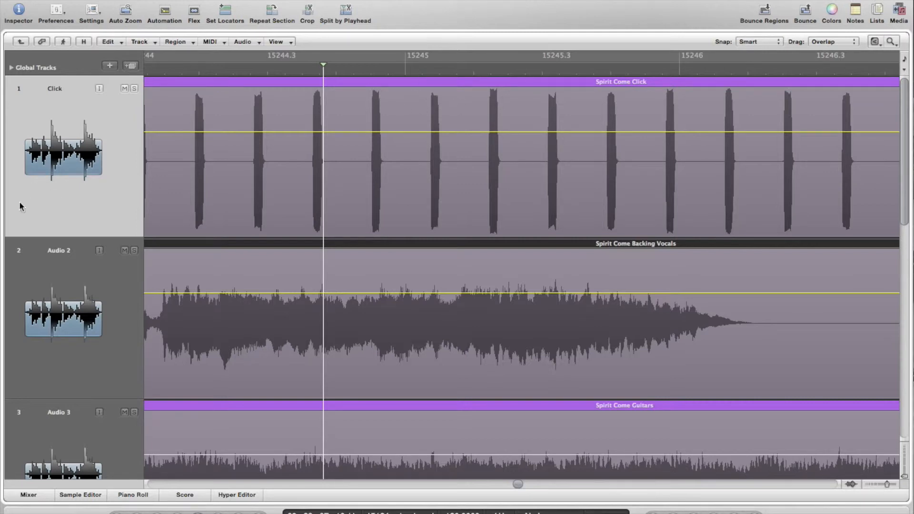
pyautogui.click(114, 208)
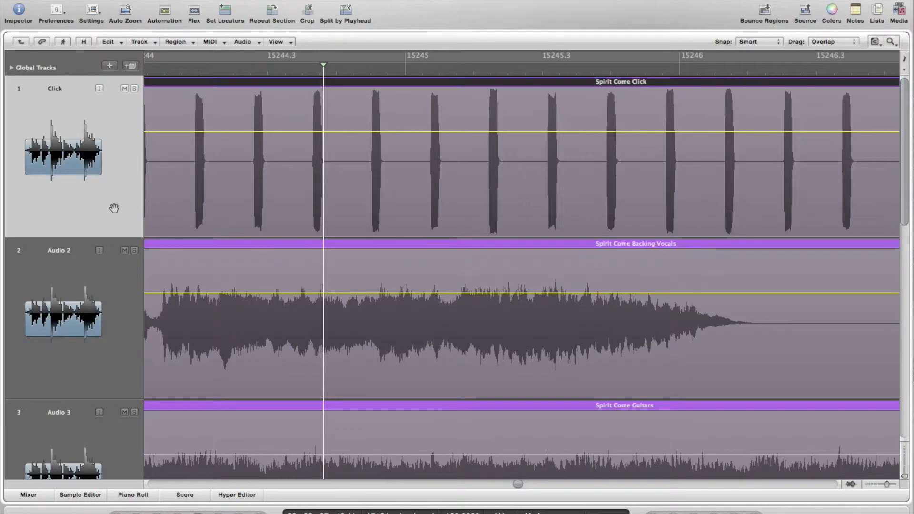
# In the Inspector, change the Click channel strip's output from Output 3-4 to Stereo Output
pyautogui.click(18, 10)
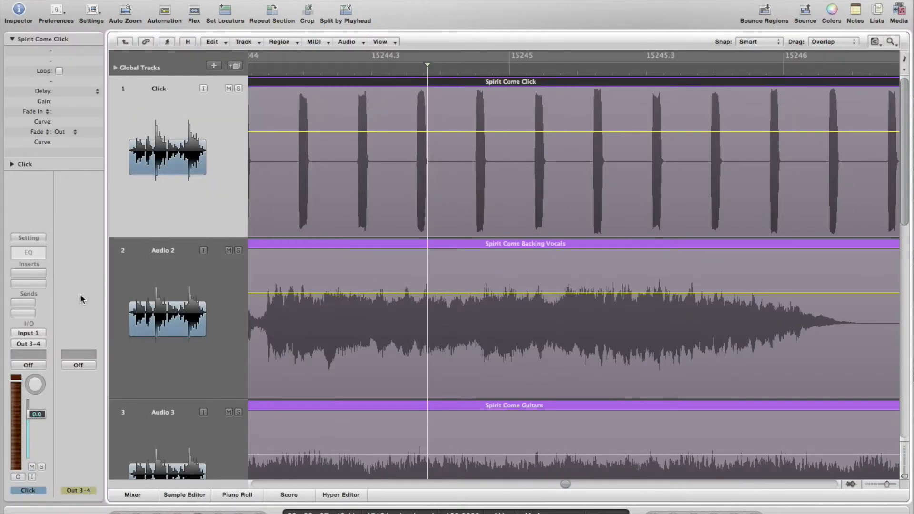
pyautogui.click(34, 345)
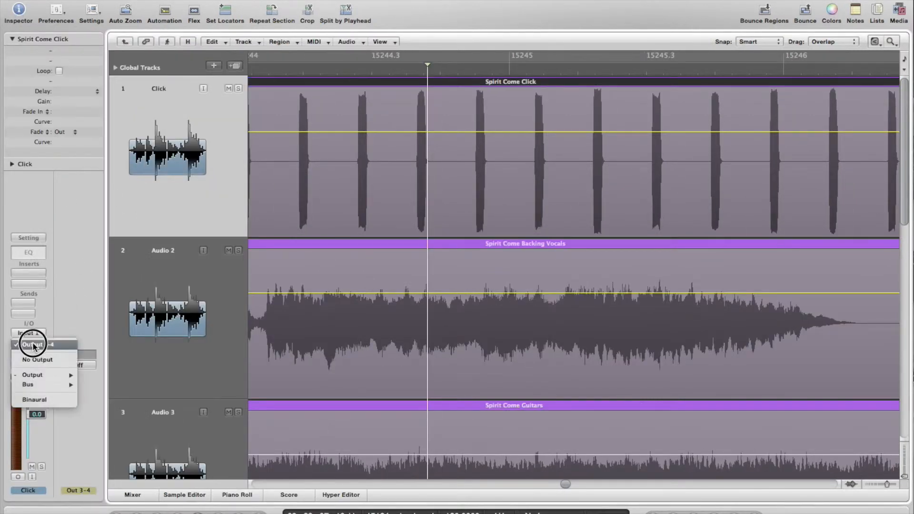
pyautogui.moveTo(43, 375)
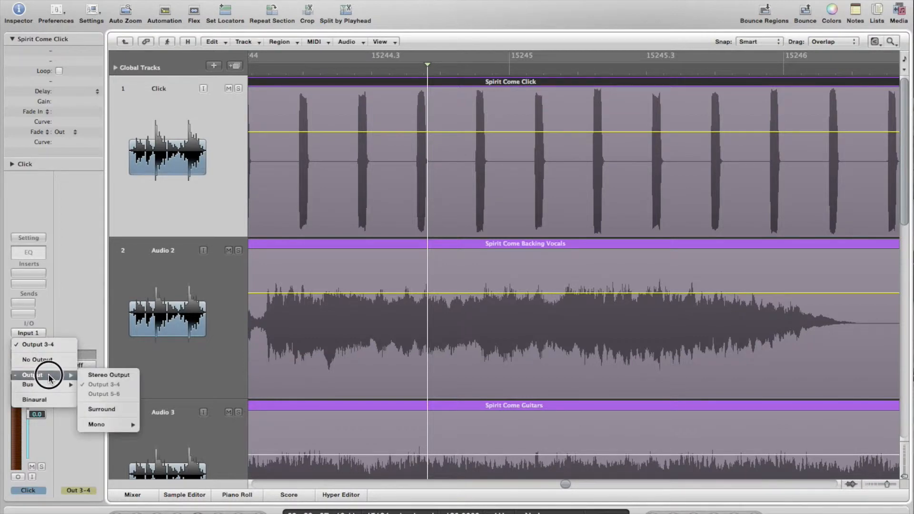
pyautogui.click(92, 375)
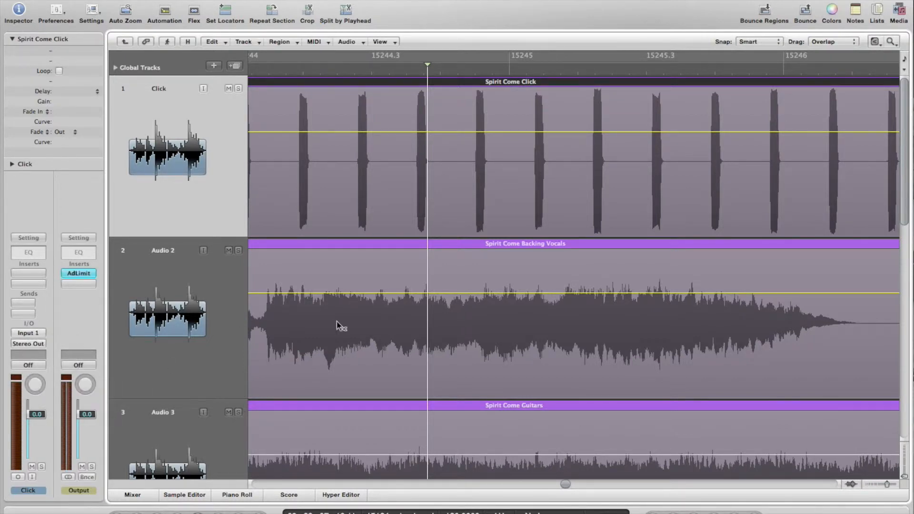
pyautogui.hscroll(-5, 219, 284)
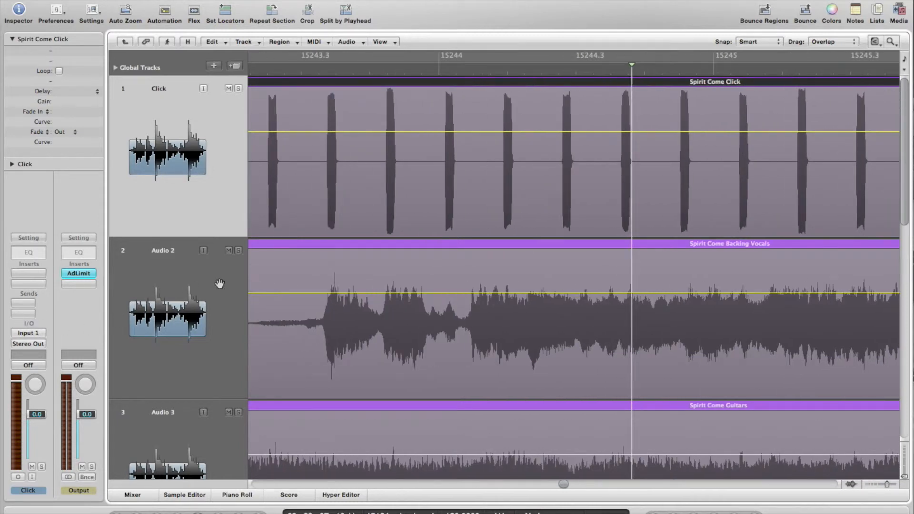
pyautogui.hscroll(8, 220, 284)
# Play briefly from just before bar 15245.3, then stop
pyautogui.click(493, 71)
pyautogui.press('space')
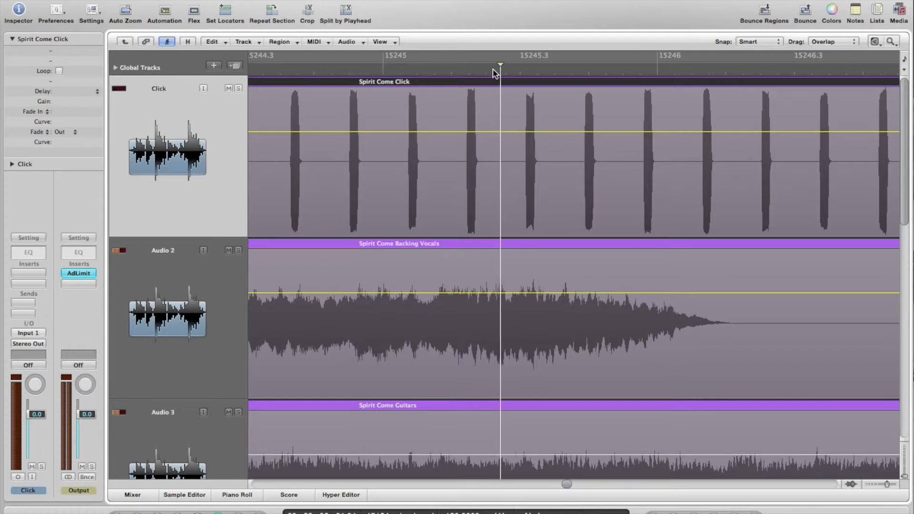
pyautogui.press('space')
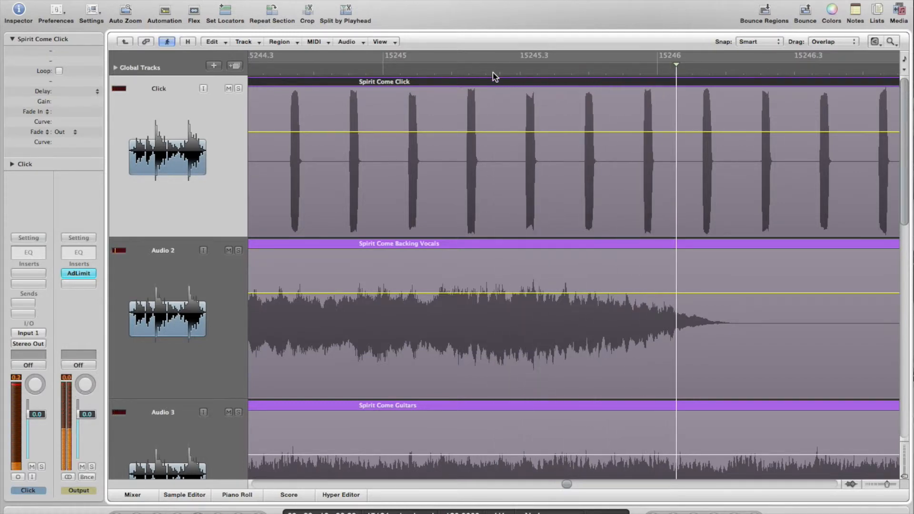
pyautogui.hscroll(-3, 632, 218)
# Restart playback from a later point and follow the Click, Backing Vocals and Guitars tracks
pyautogui.click(621, 71)
pyautogui.press('space')
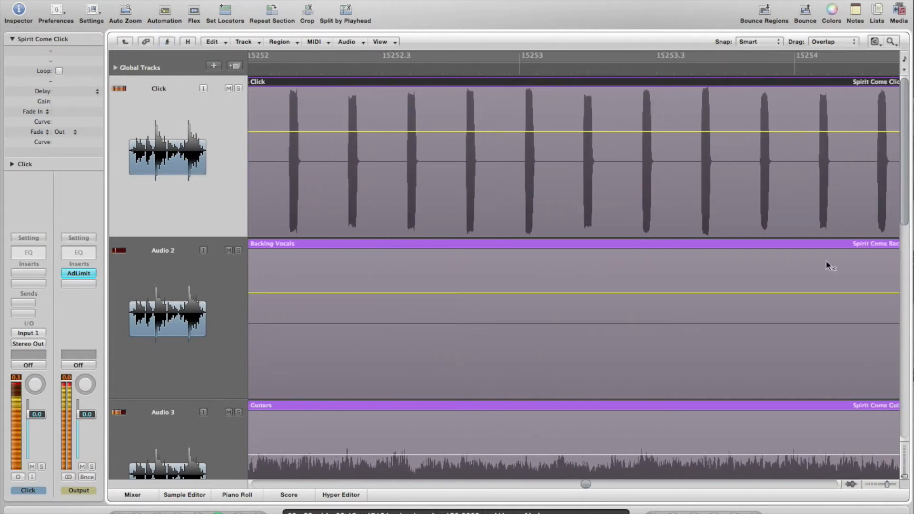
pyautogui.scroll(-3, 827, 260)
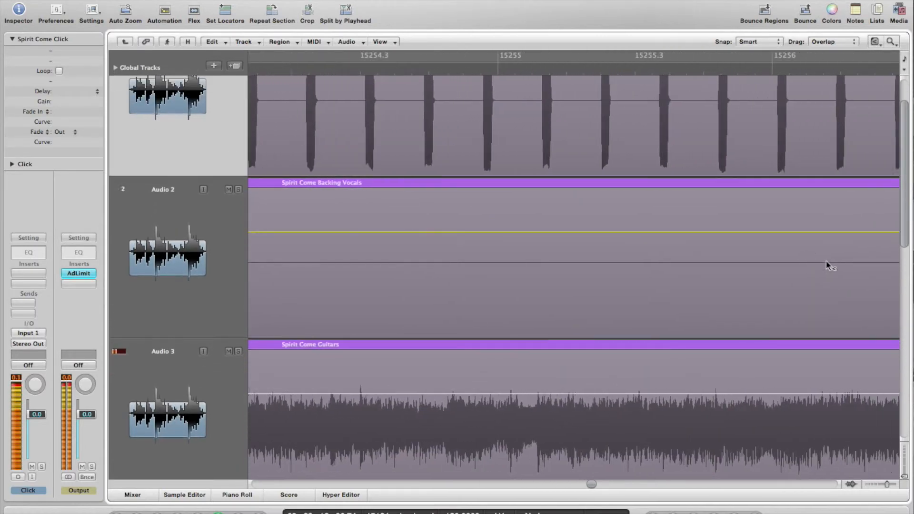
pyautogui.scroll(3, 827, 260)
pyautogui.rightClick(826, 261)
pyautogui.click(804, 260)
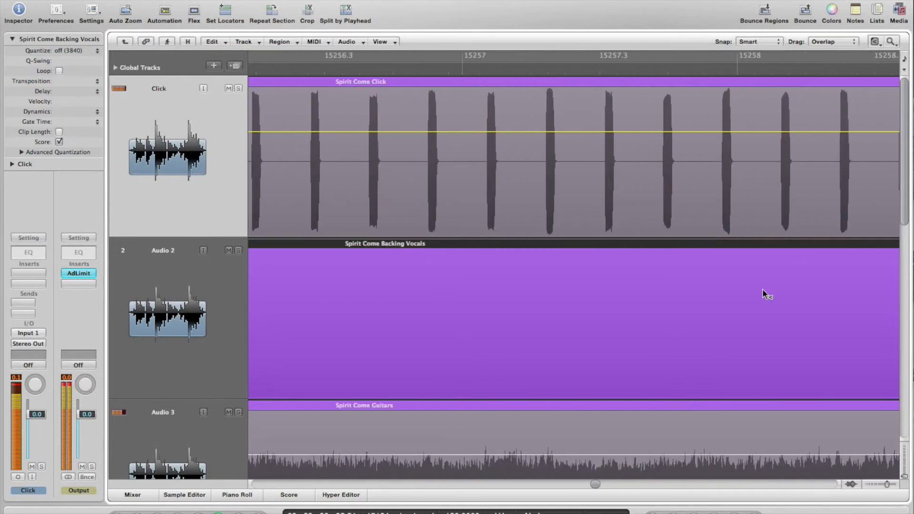
pyautogui.scroll(-2, 762, 290)
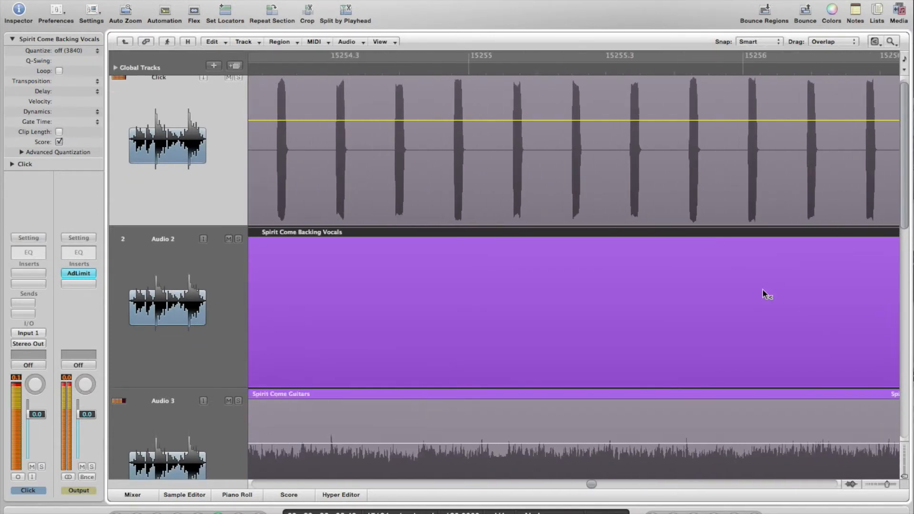
pyautogui.scroll(1, 762, 289)
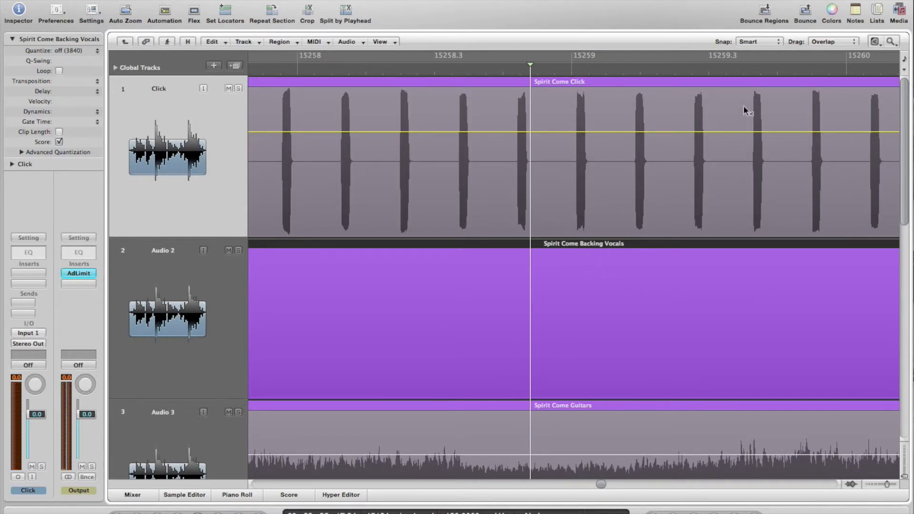
# Zoom into 15259.3–15259.4.3 and place the playhead exactly on the click hit at 15259.3.3
pyautogui.click(743, 72)
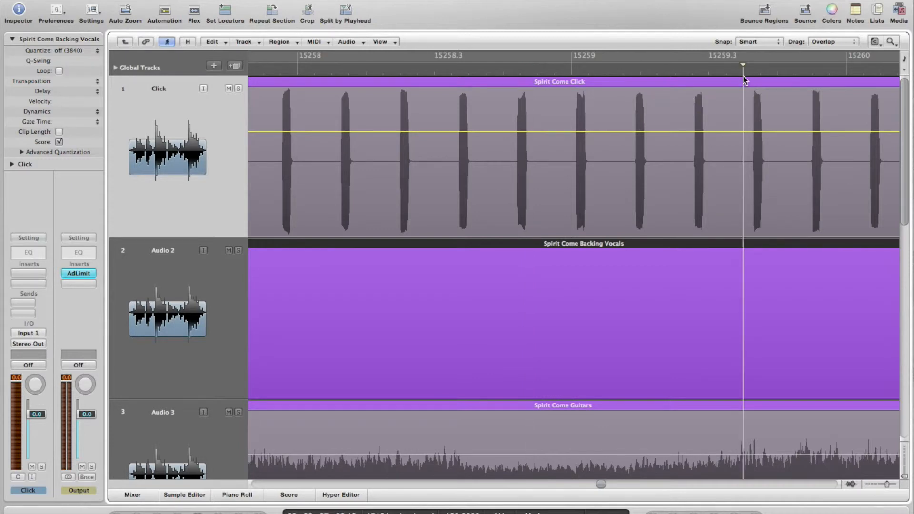
pyautogui.scroll(-5, 746, 344)
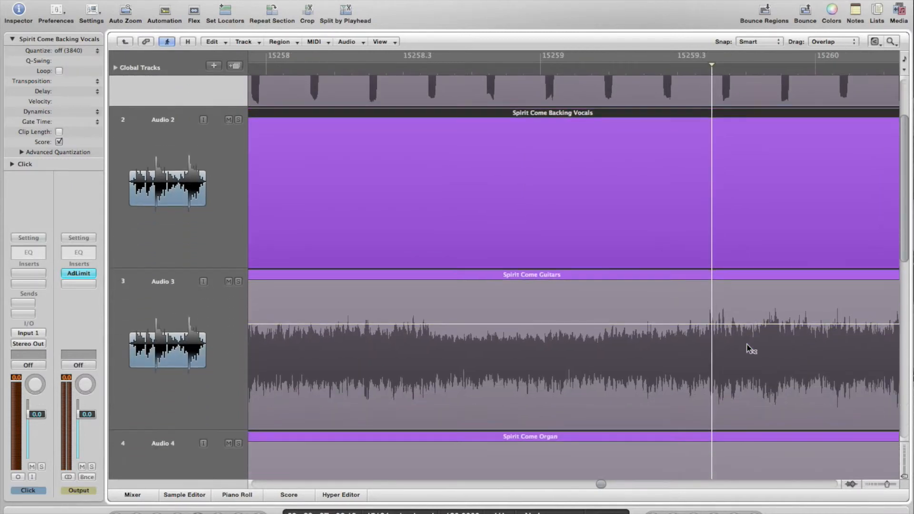
pyautogui.rightClick(747, 344)
pyautogui.click(768, 289)
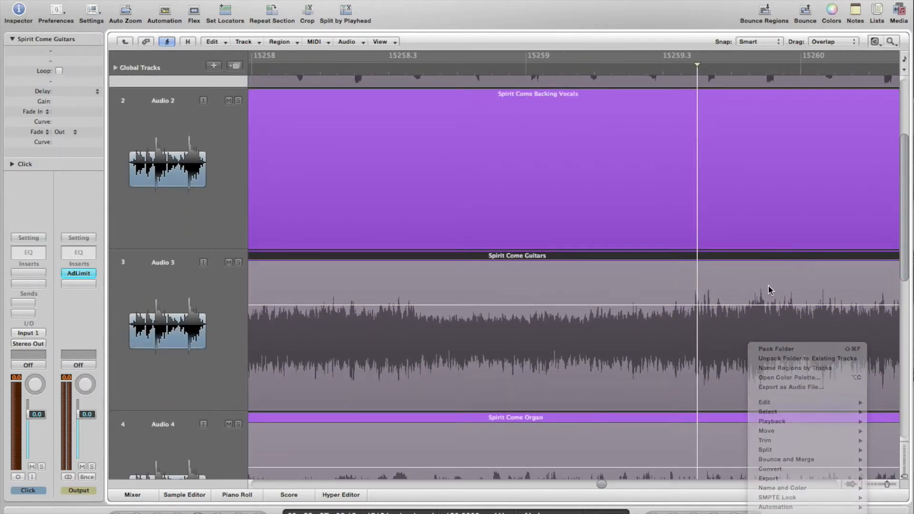
pyautogui.scroll(5, 767, 287)
pyautogui.hscroll(4, 768, 290)
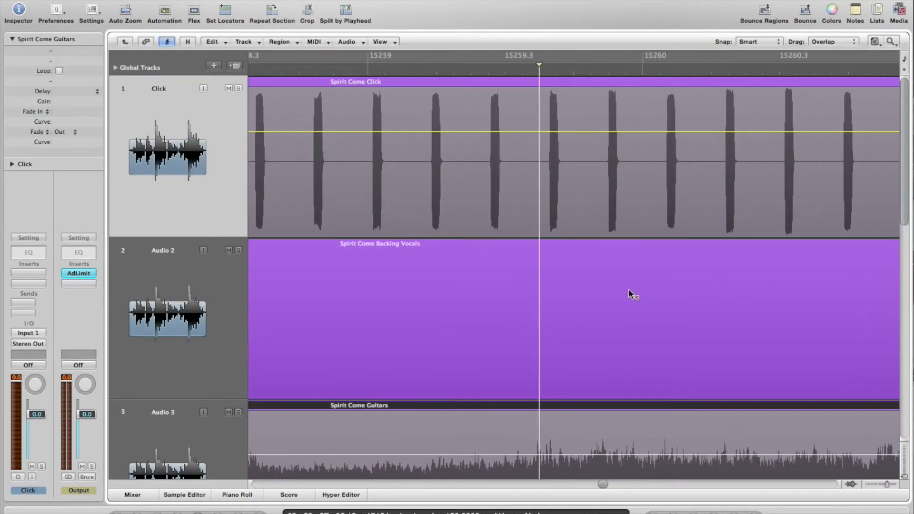
pyautogui.moveTo(624, 284); pyautogui.dragTo(505, 88)
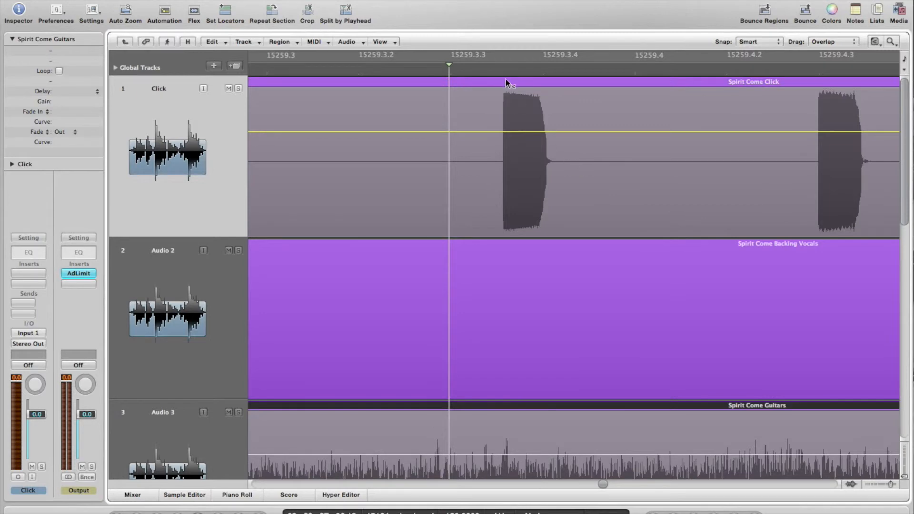
pyautogui.click(497, 72)
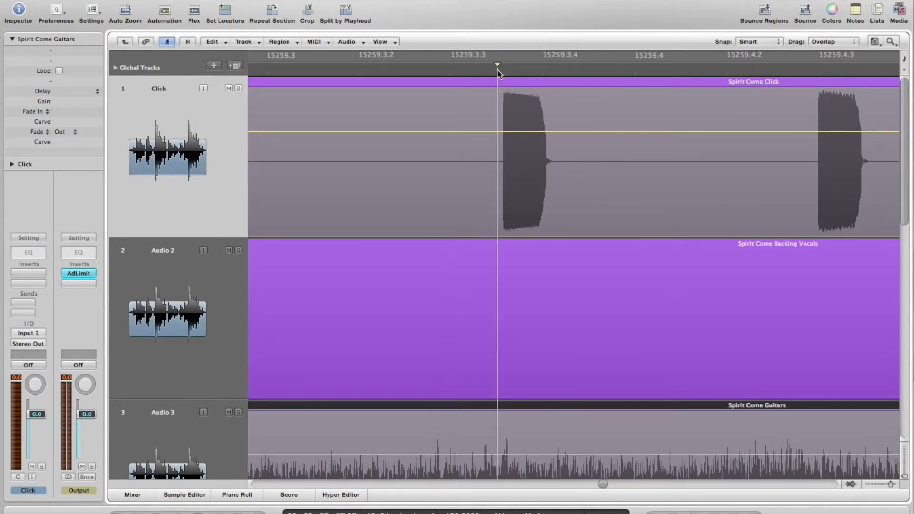
pyautogui.click(500, 73)
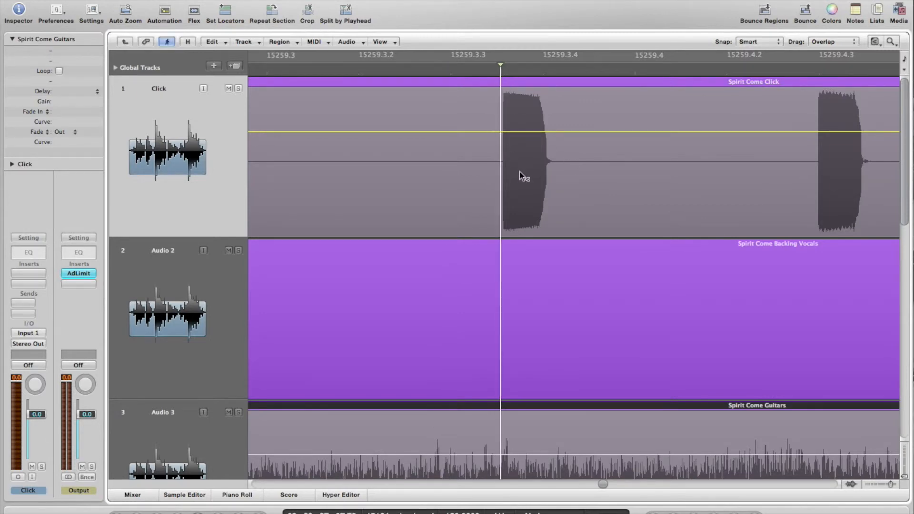
# Marquee-select the Backing Vocals, Guitars, Organ and Strings regions below the Click track
pyautogui.scroll(-15, 519, 171)
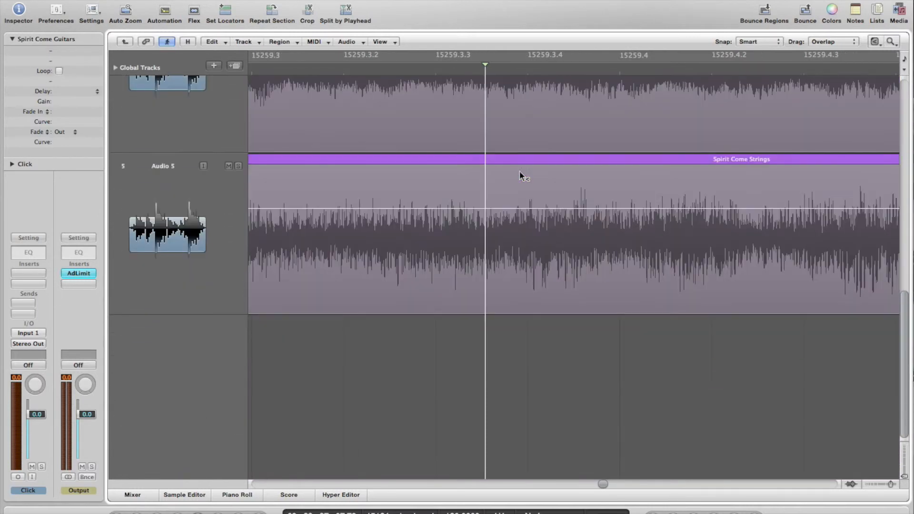
pyautogui.moveTo(539, 349); pyautogui.dragTo(524, 333)
pyautogui.scroll(12, 524, 332)
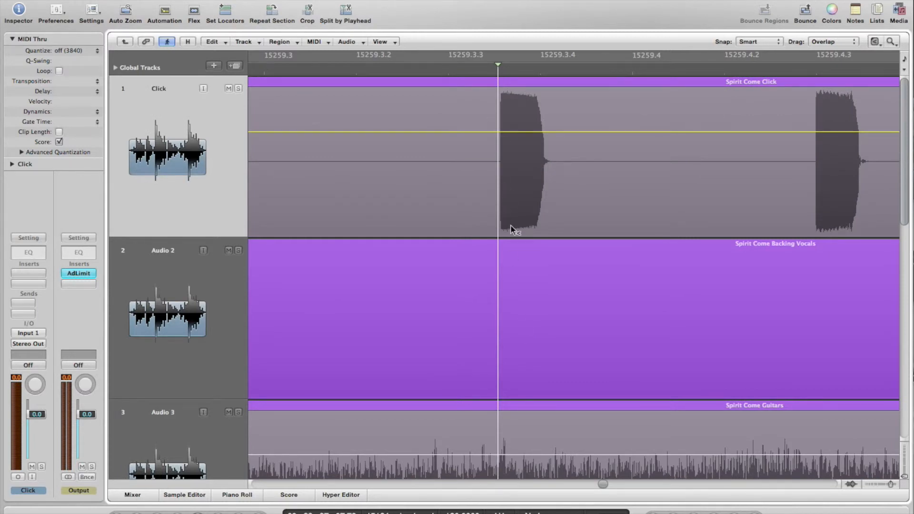
pyautogui.scroll(-1, 510, 227)
pyautogui.scroll(1, 510, 226)
pyautogui.scroll(-20, 523, 238)
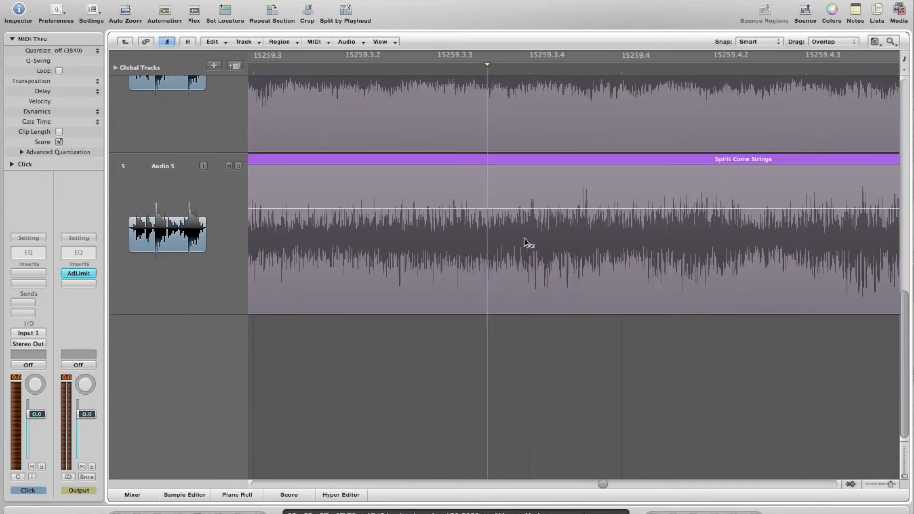
pyautogui.moveTo(538, 340); pyautogui.dragTo(447, 261)
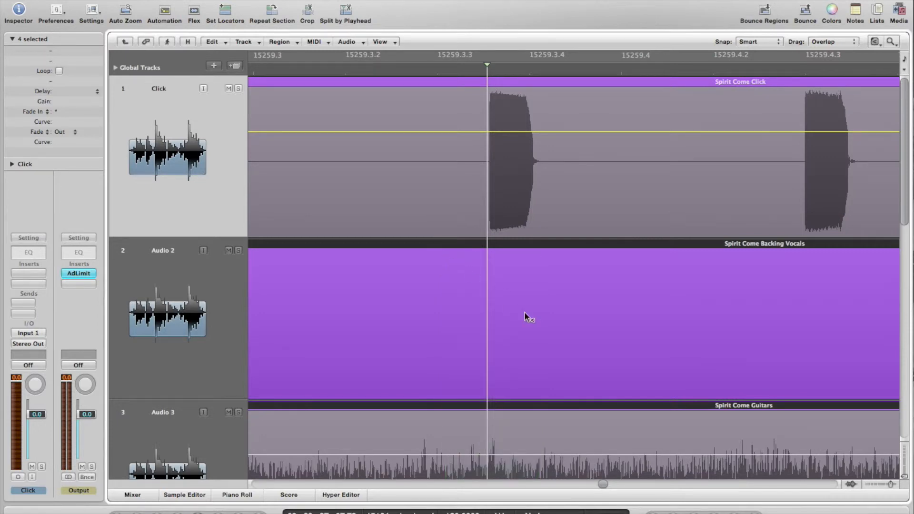
# Split the selected regions at the click hit with the Scissors tool
pyautogui.scroll(-5, 524, 313)
pyautogui.scroll(-2, 524, 314)
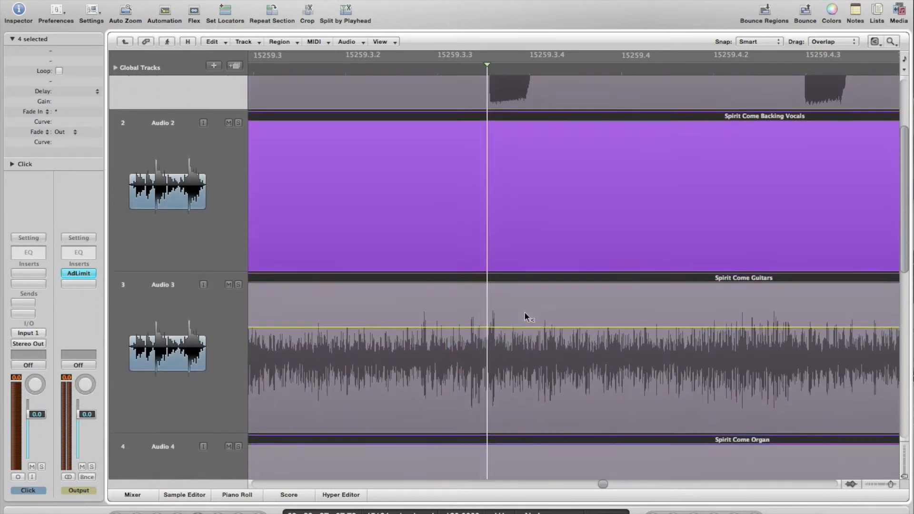
pyautogui.press('Escape')
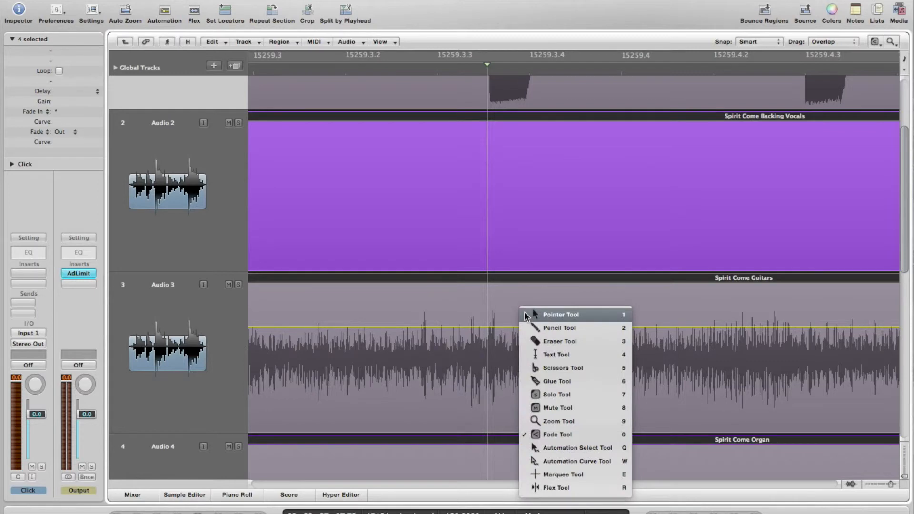
pyautogui.click(543, 369)
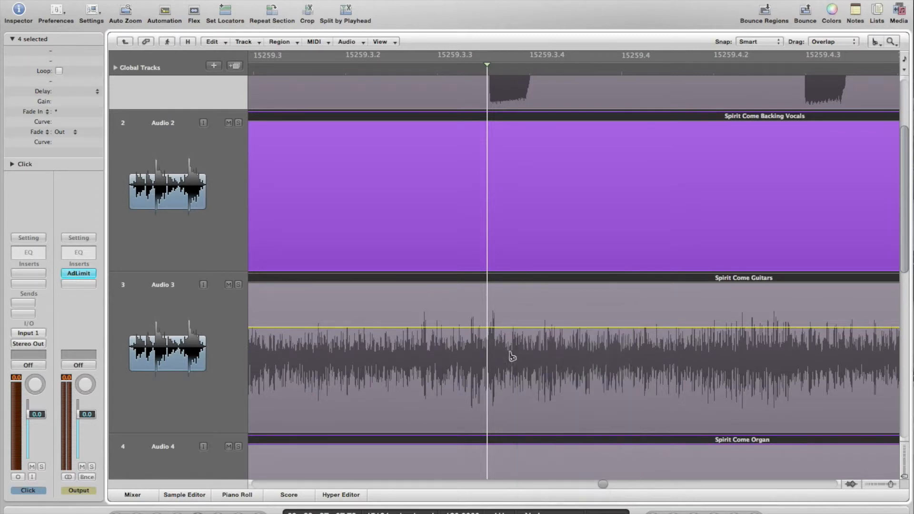
pyautogui.click(488, 331)
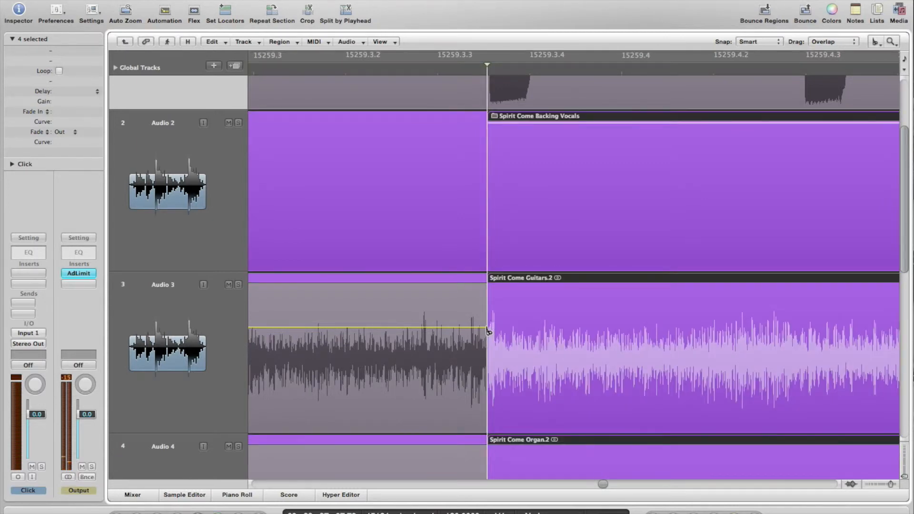
# Switch back to the Pointer tool and scroll right along the split regions toward bar 15282
pyautogui.press('Escape')
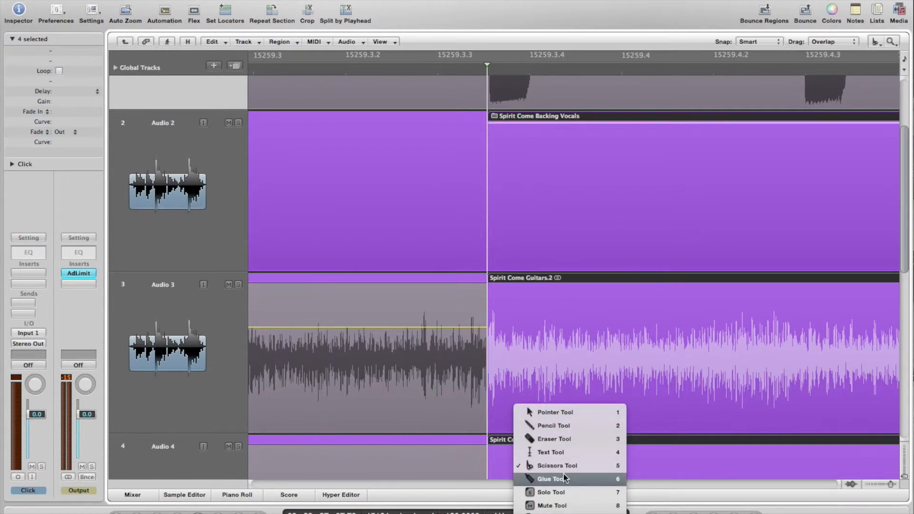
pyautogui.click(555, 412)
pyautogui.hscroll(10, 606, 341)
pyautogui.scroll(3, 617, 330)
pyautogui.hscroll(12, 618, 329)
pyautogui.scroll(2, 618, 330)
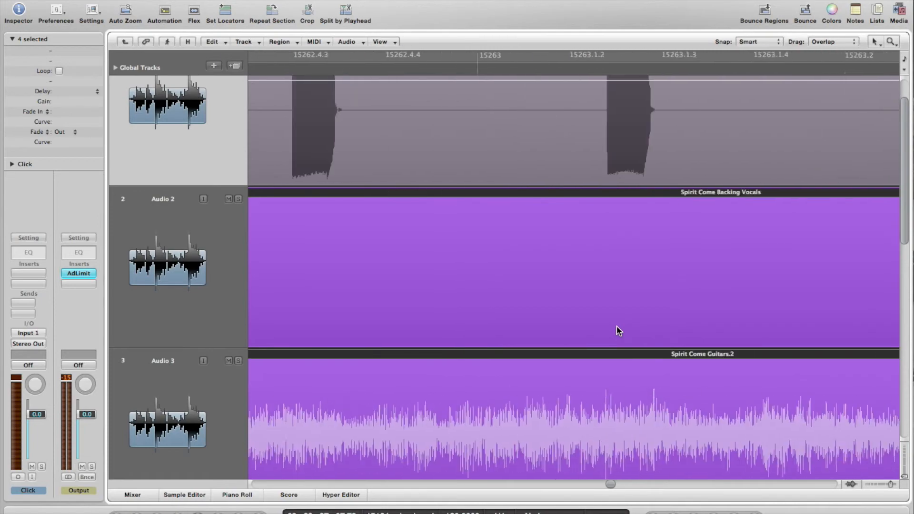
pyautogui.hscroll(8, 617, 330)
pyautogui.scroll(2, 617, 330)
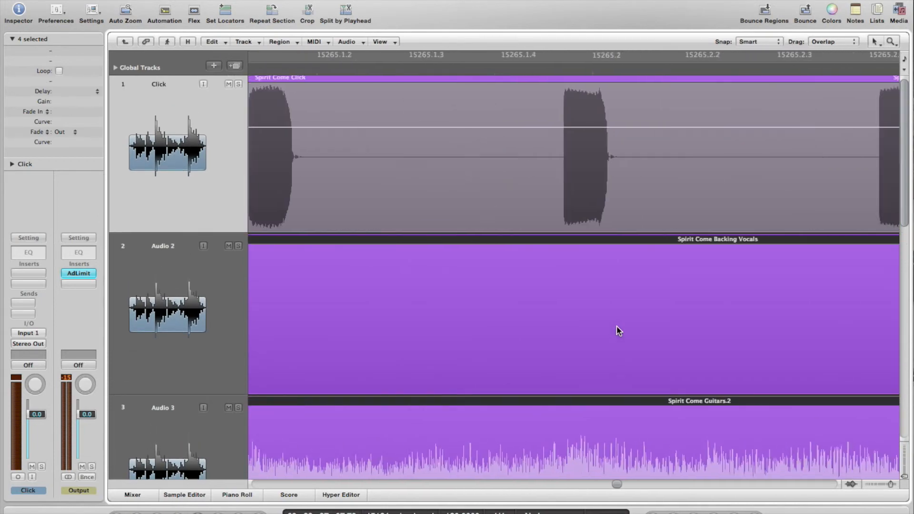
pyautogui.hscroll(10, 619, 330)
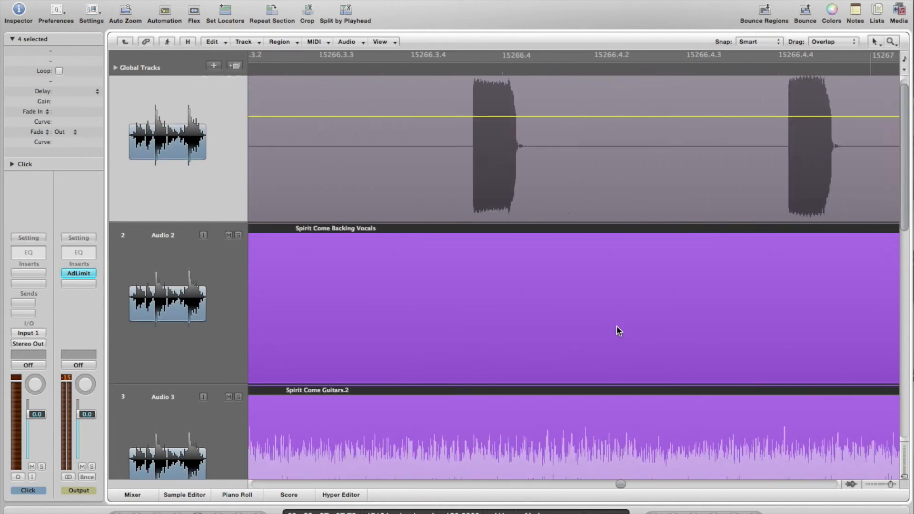
pyautogui.scroll(1, 619, 331)
pyautogui.hscroll(12, 619, 331)
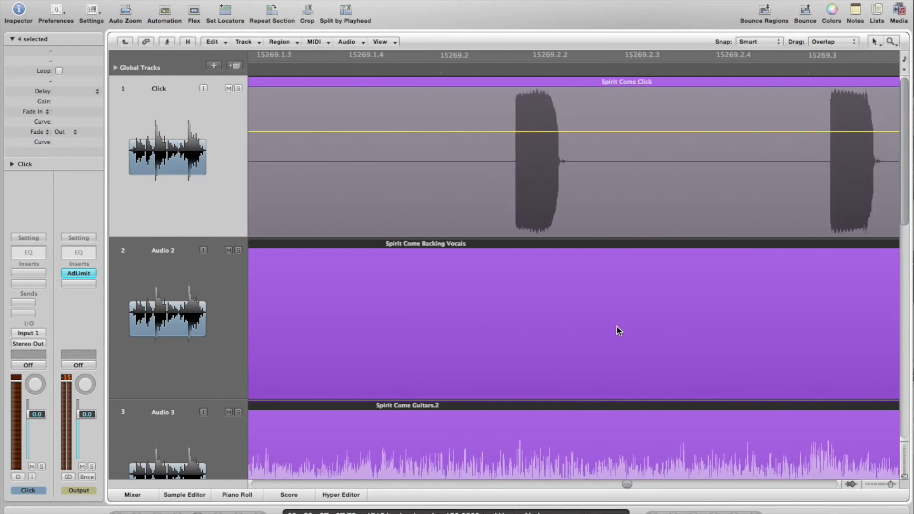
pyautogui.hscroll(20, 619, 330)
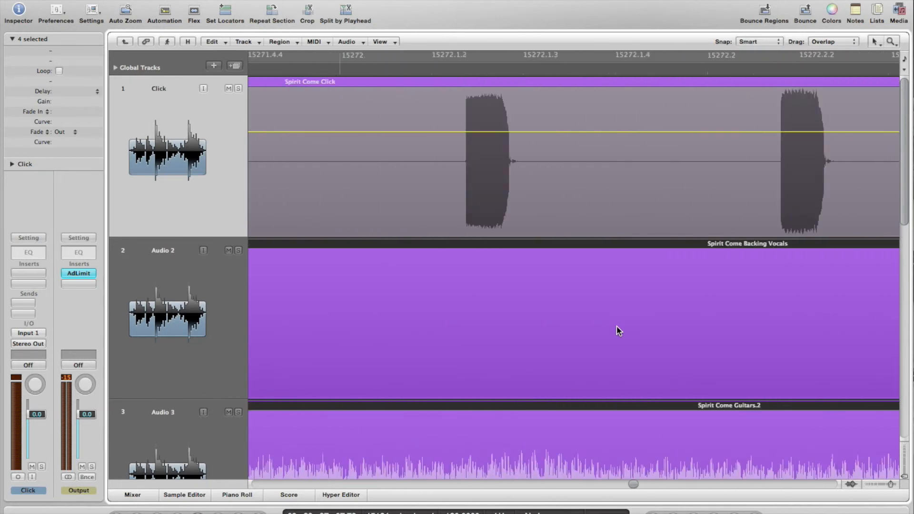
pyautogui.hscroll(20, 619, 331)
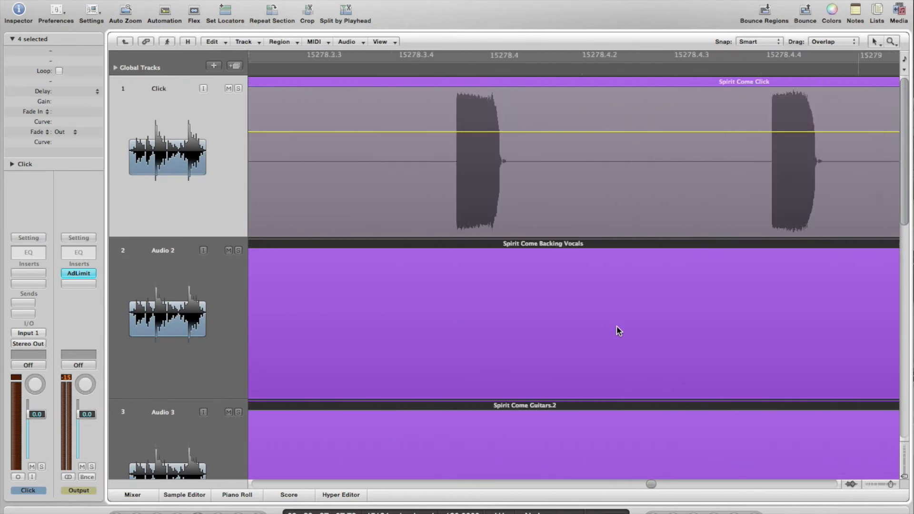
pyautogui.hscroll(13, 619, 330)
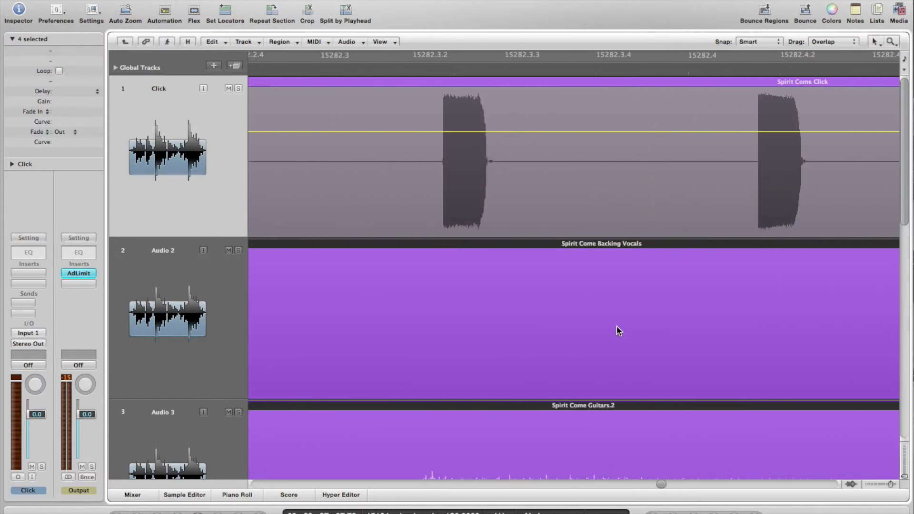
# Zoom far out and scroll right to where the song's regions end
pyautogui.hscroll(5, 619, 331)
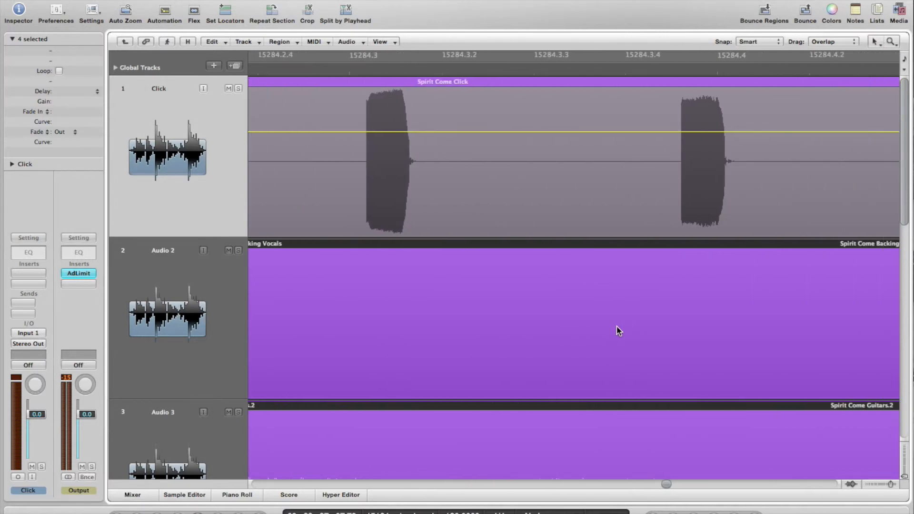
pyautogui.keyDown('ctrl'); pyautogui.keyDown('alt'); pyautogui.click(681, 331); pyautogui.keyUp('alt'); pyautogui.keyUp('ctrl')
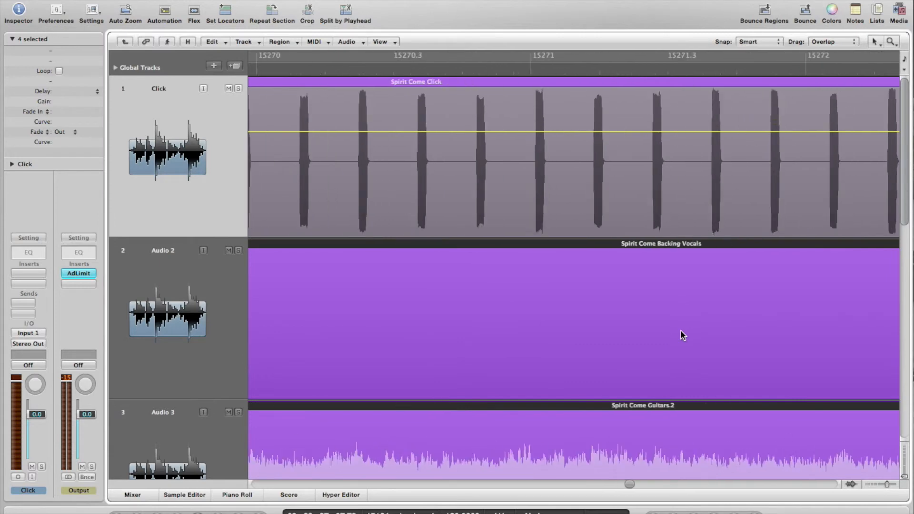
pyautogui.hscroll(15, 681, 335)
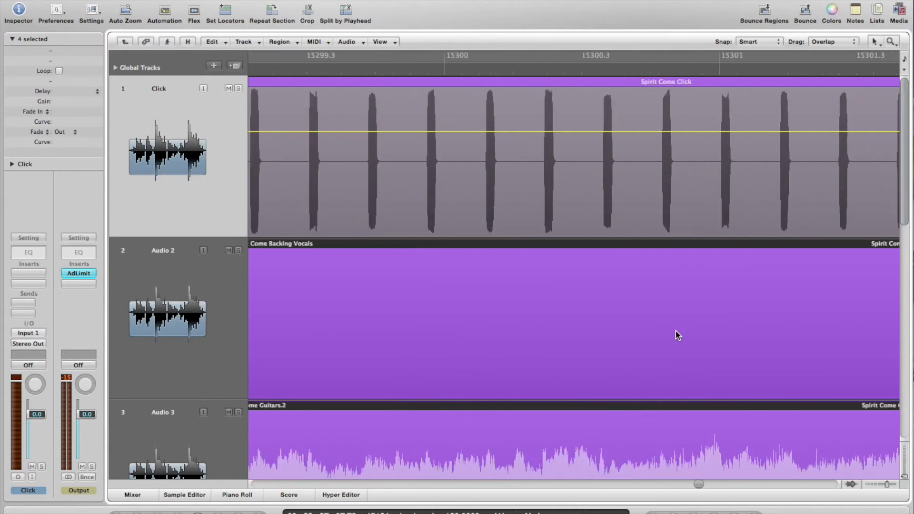
pyautogui.hscroll(15, 678, 335)
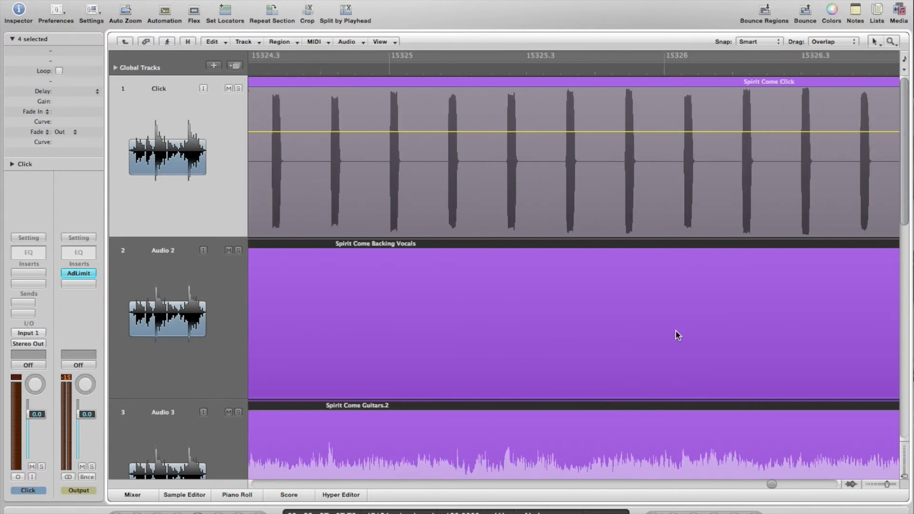
pyautogui.hscroll(10, 678, 335)
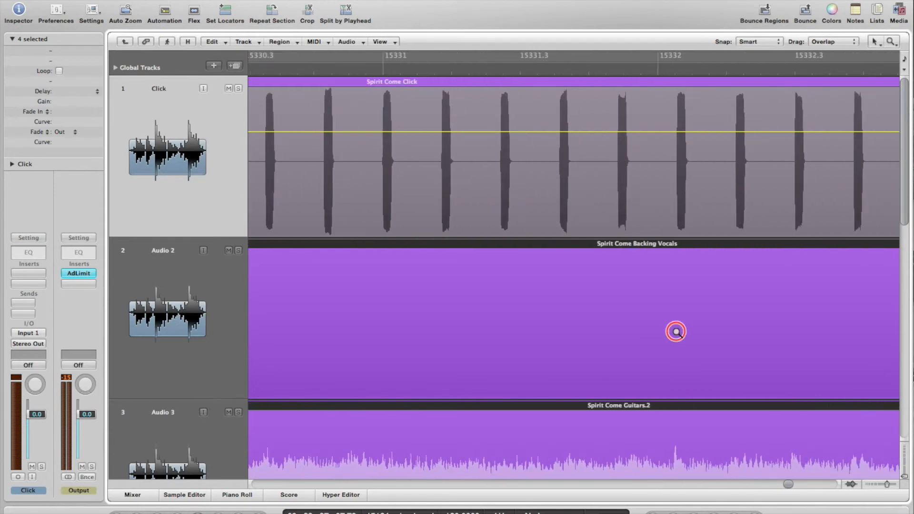
pyautogui.keyDown('ctrl'); pyautogui.keyDown('alt'); pyautogui.click(678, 335); pyautogui.keyUp('alt'); pyautogui.keyUp('ctrl')
pyautogui.keyDown('ctrl'); pyautogui.keyDown('alt'); pyautogui.click(677, 335); pyautogui.keyUp('alt'); pyautogui.keyUp('ctrl')
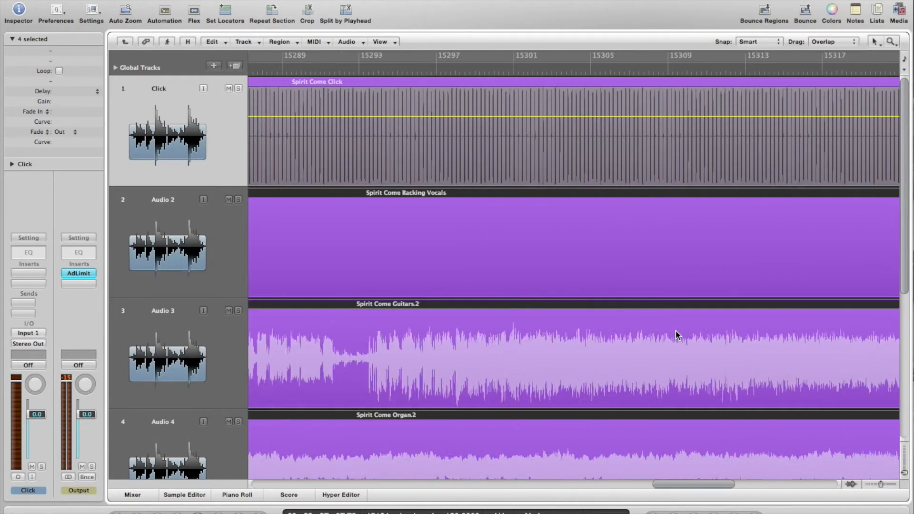
# Scroll back left to the Guitars.1 and Organ.1 regions and select the Audio 2 track
pyautogui.hscroll(-15, 678, 336)
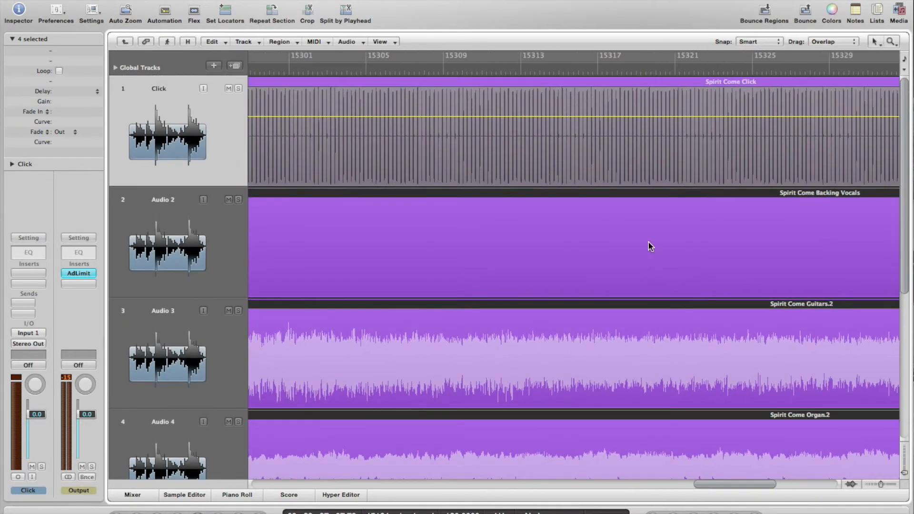
pyautogui.hscroll(-20, 495, 377)
pyautogui.scroll(-2, 495, 377)
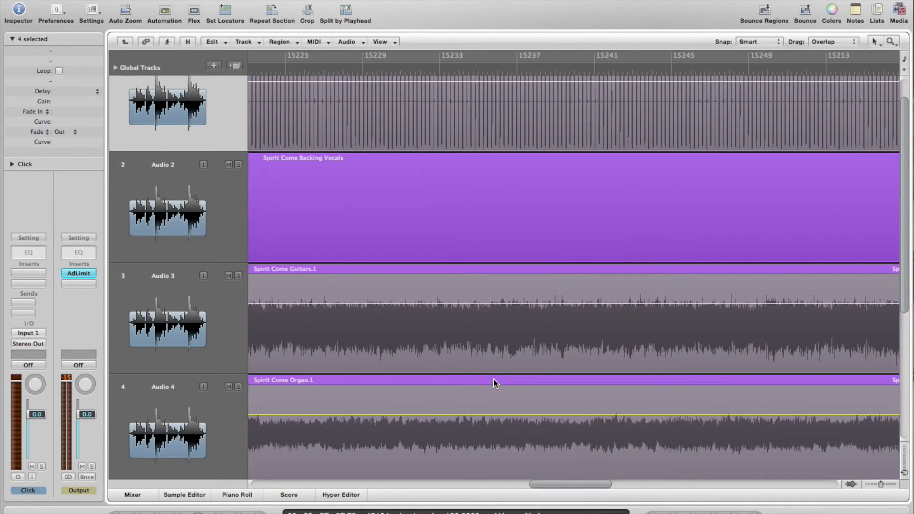
pyautogui.scroll(-3, 493, 378)
pyautogui.hscroll(-2, 481, 381)
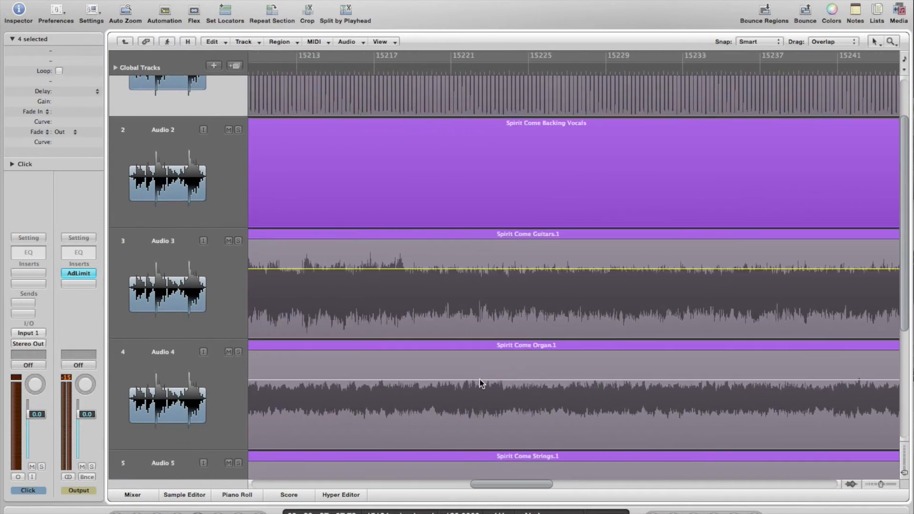
pyautogui.click(203, 193)
# Undo the split so Backing Vocals, Guitars, Organ and Strings are whole regions again, then review them
pyautogui.hscroll(20, 554, 184)
pyautogui.press('super+t')
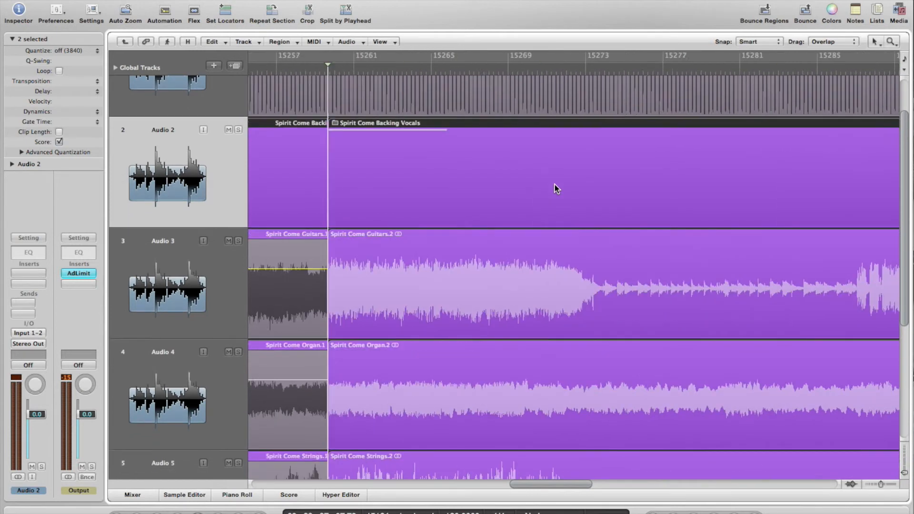
pyautogui.press('super+z')
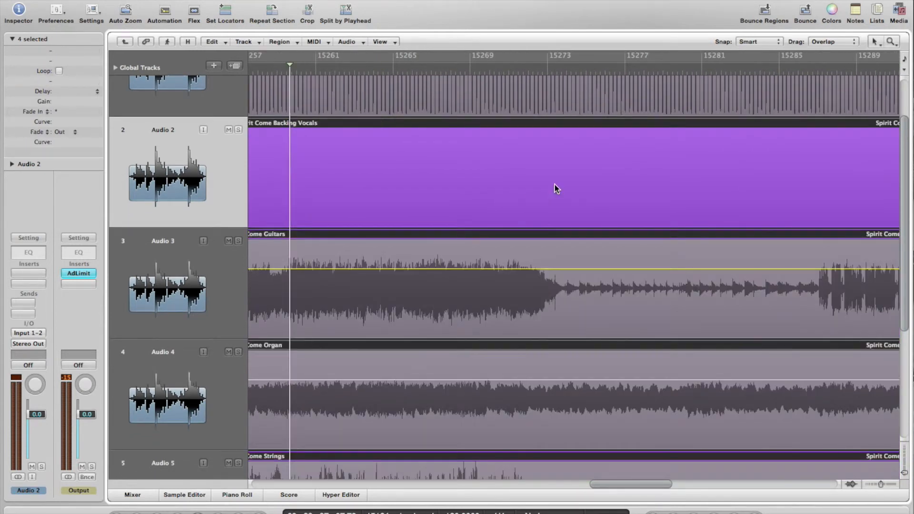
pyautogui.press('super+shift+z')
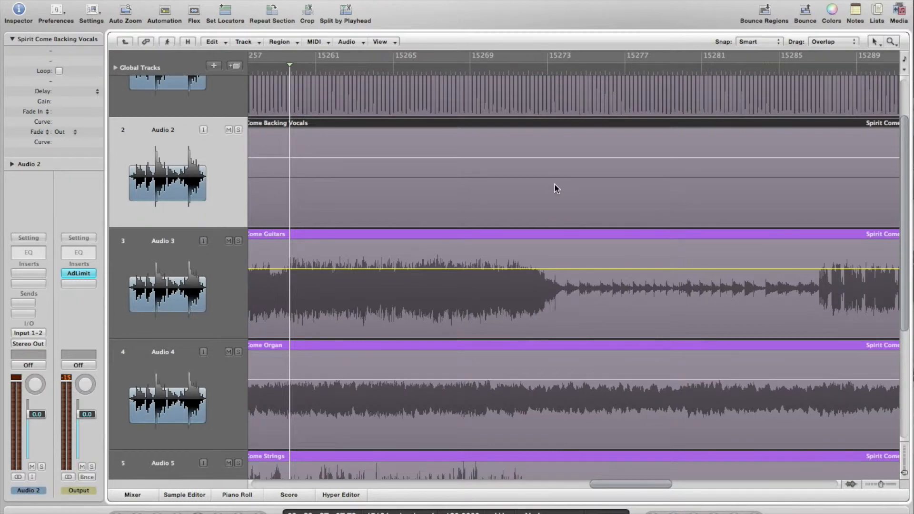
pyautogui.hscroll(20, 554, 183)
pyautogui.hscroll(-15, 554, 184)
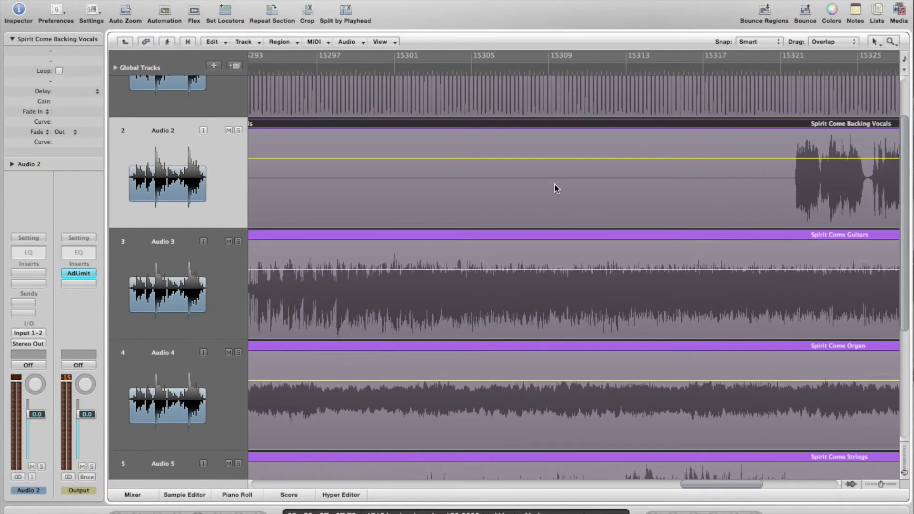
pyautogui.hscroll(-15, 554, 184)
pyautogui.scroll(2, 554, 184)
pyautogui.hscroll(-5, 554, 184)
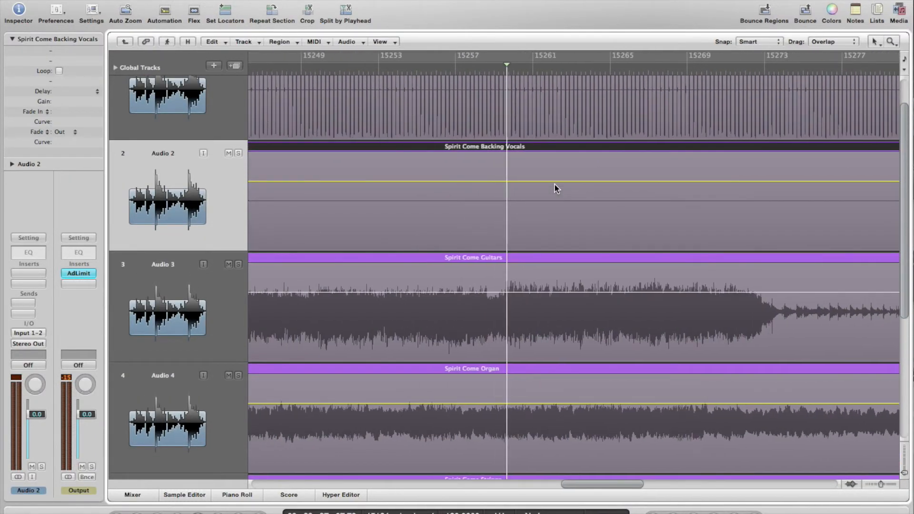
pyautogui.scroll(-4, 544, 317)
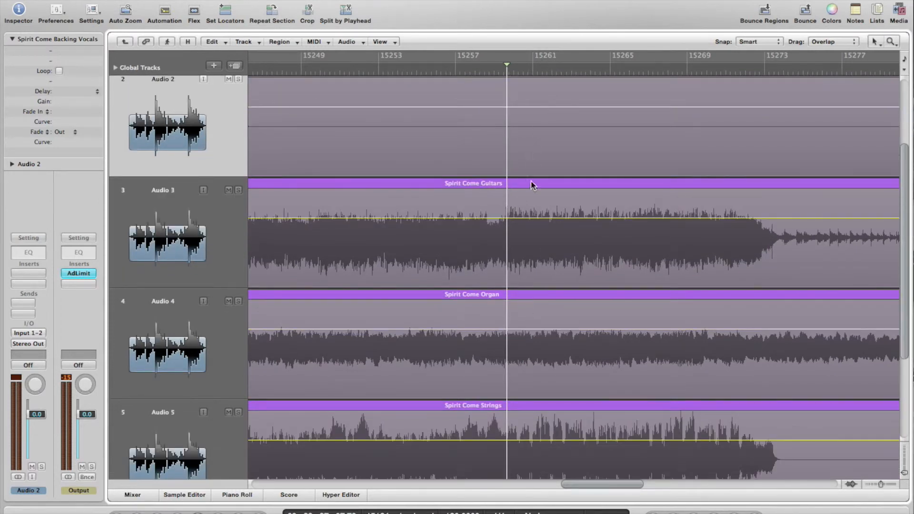
# Zoom in on the split point near bar 15259, setting Click to -7.9 dB and Backing Vocals to -5.0 dB
pyautogui.moveTo(545, 148); pyautogui.dragTo(460, 107)
pyautogui.moveTo(690, 220); pyautogui.dragTo(540, 138)
pyautogui.scroll(4, 636, 170)
pyautogui.click(637, 169)
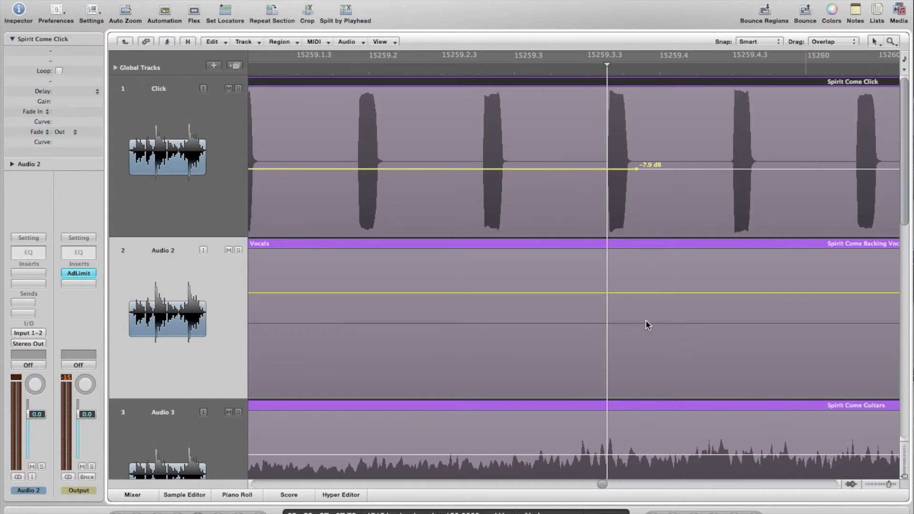
pyautogui.scroll(-10, 646, 321)
pyautogui.moveTo(645, 355); pyautogui.dragTo(528, 258)
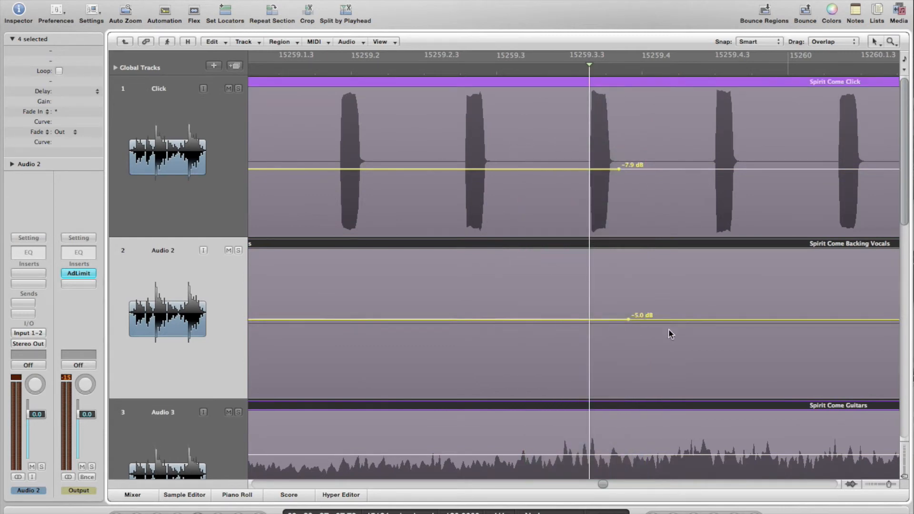
# Cut the regions at the playhead with the Scissors tool, return to the Pointer tool and play from the cut
pyautogui.press('Escape')
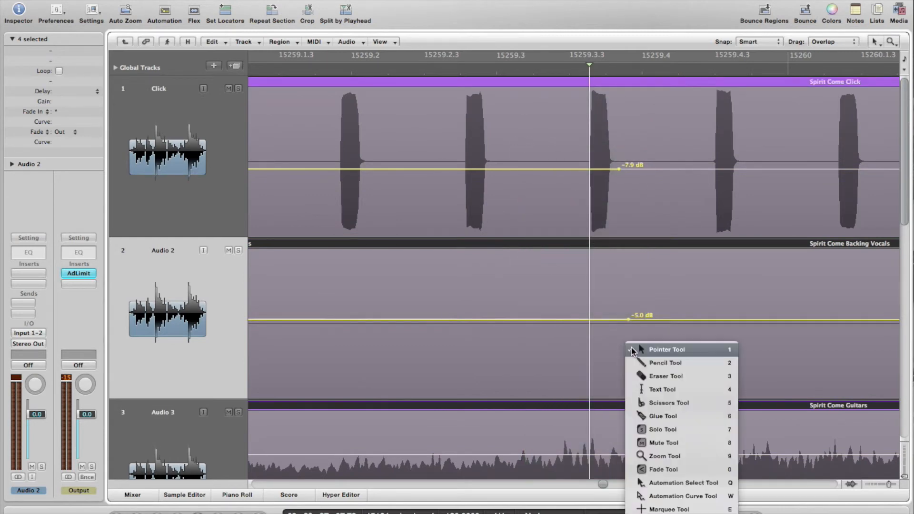
pyautogui.click(646, 403)
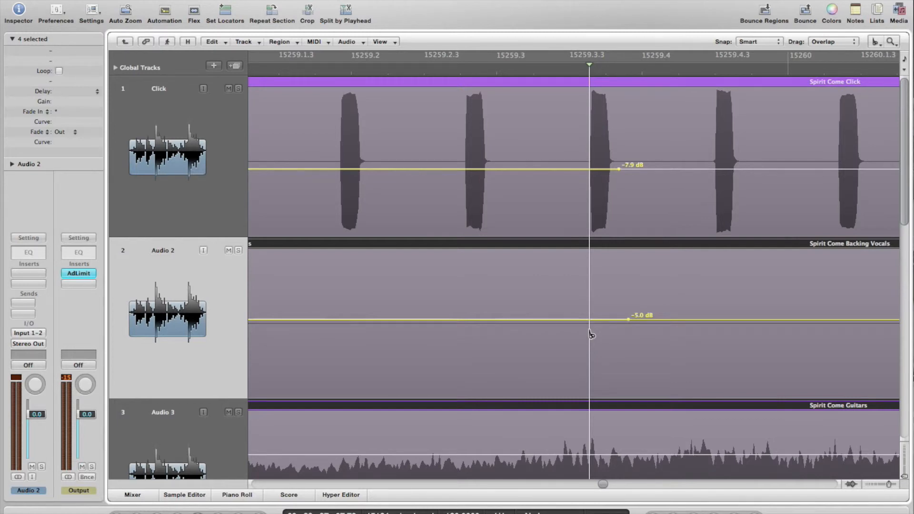
pyautogui.click(591, 335)
pyautogui.press('Escape')
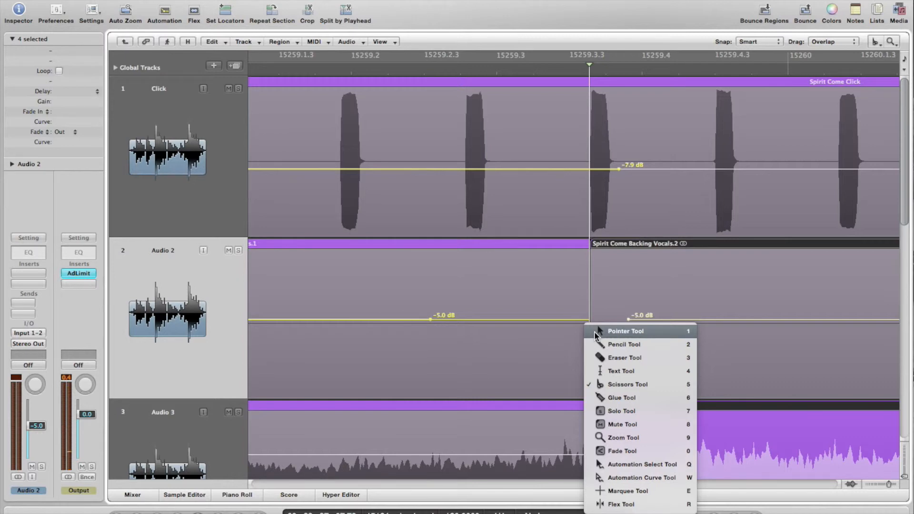
pyautogui.click(596, 332)
pyautogui.press('space')
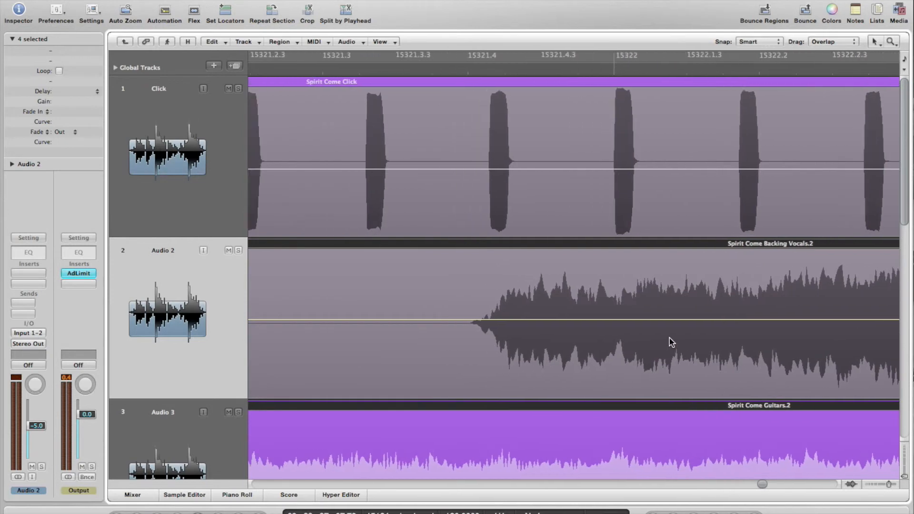
pyautogui.click(378, 67)
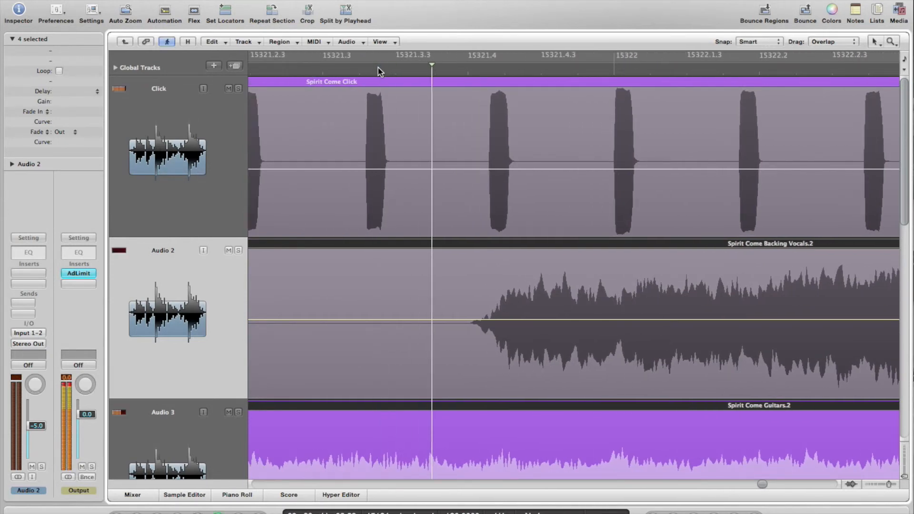
pyautogui.hscroll(-5, 391, 225)
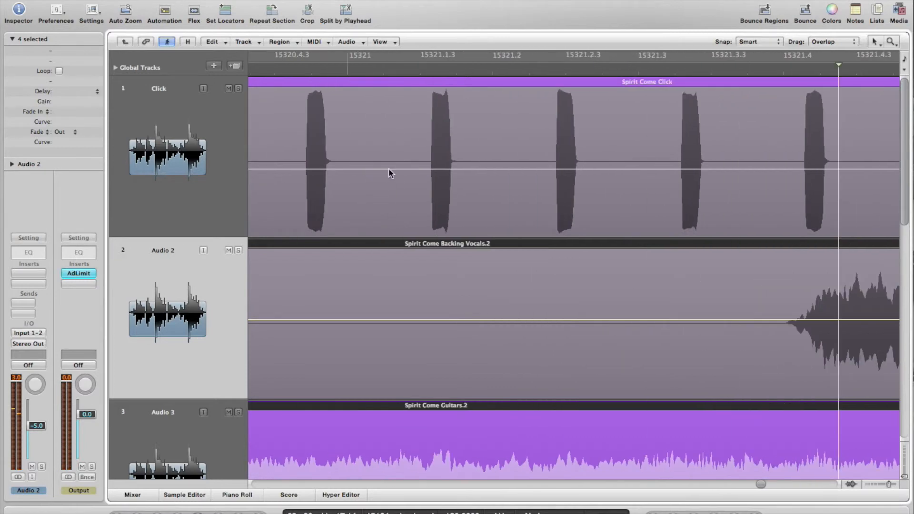
pyautogui.click(346, 69)
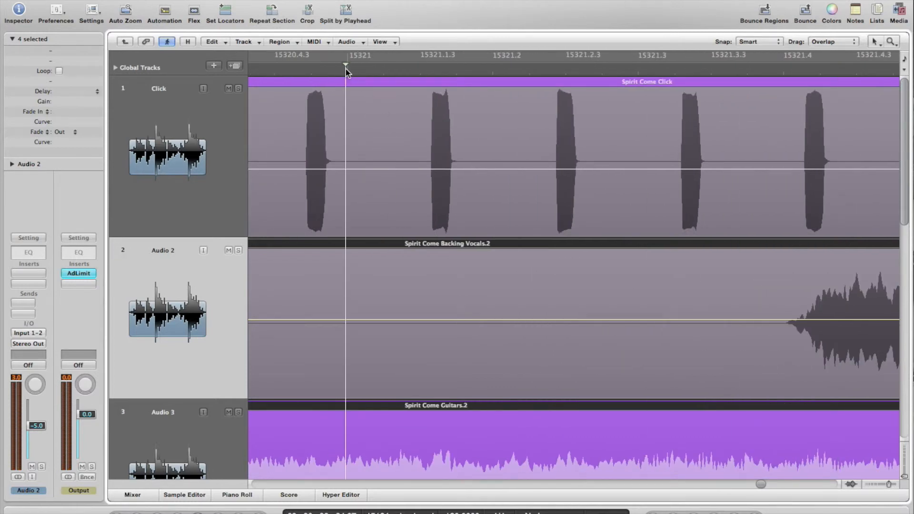
pyautogui.press('space')
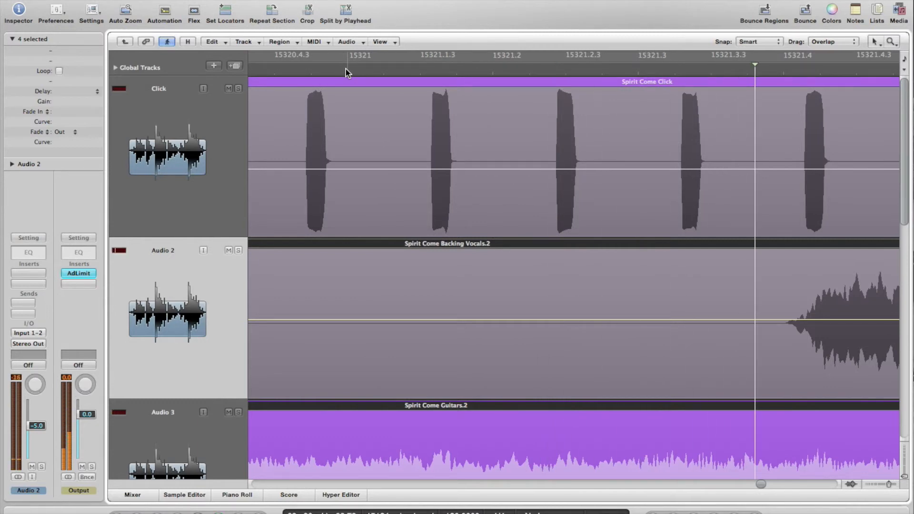
pyautogui.press('space')
pyautogui.hscroll(-2, 313, 82)
pyautogui.click(286, 72)
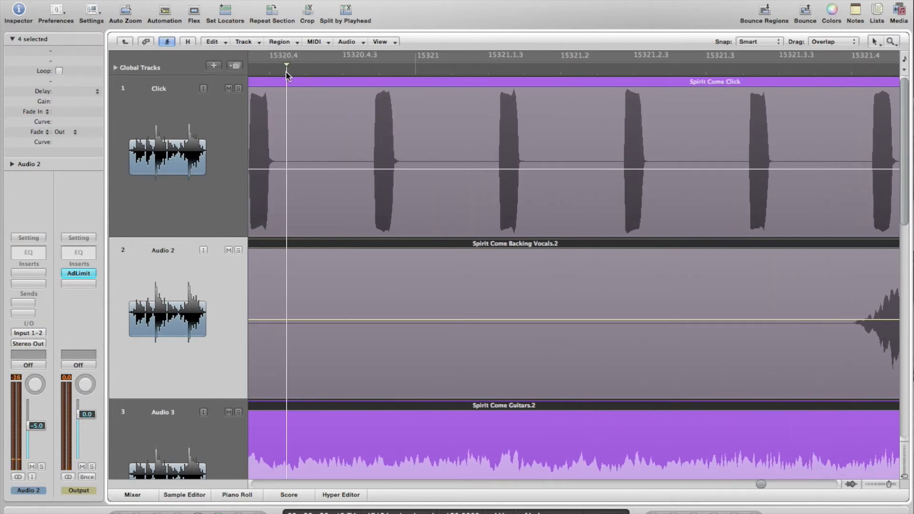
pyautogui.click(225, 130)
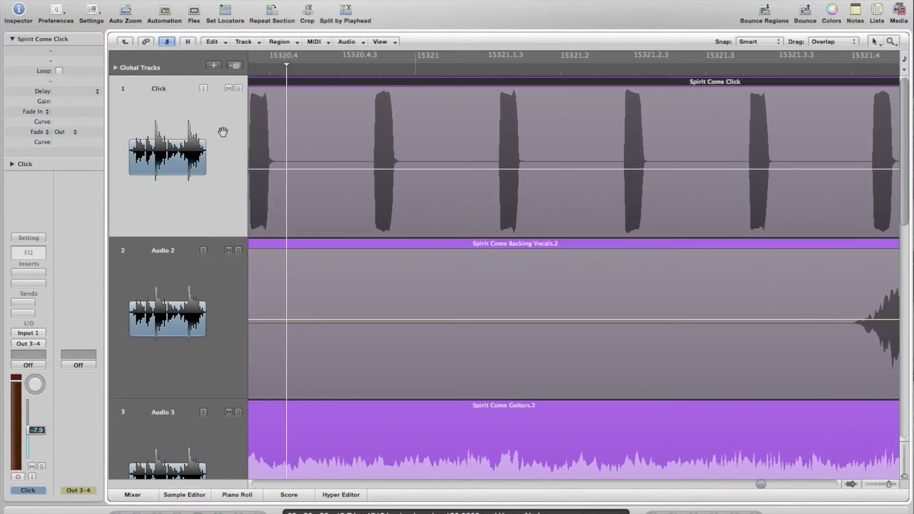
# Change the Click channel strip's output from Output 3-4 back to Stereo Output
pyautogui.click(28, 344)
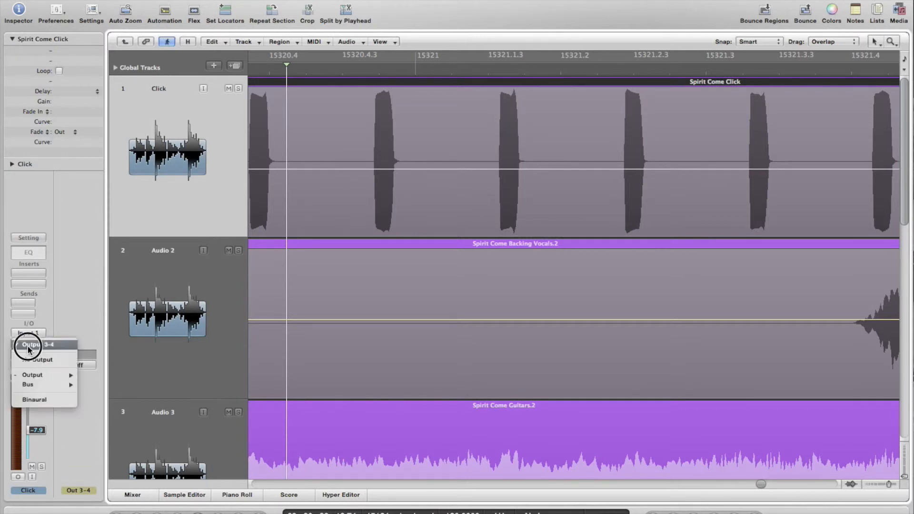
pyautogui.moveTo(43, 377)
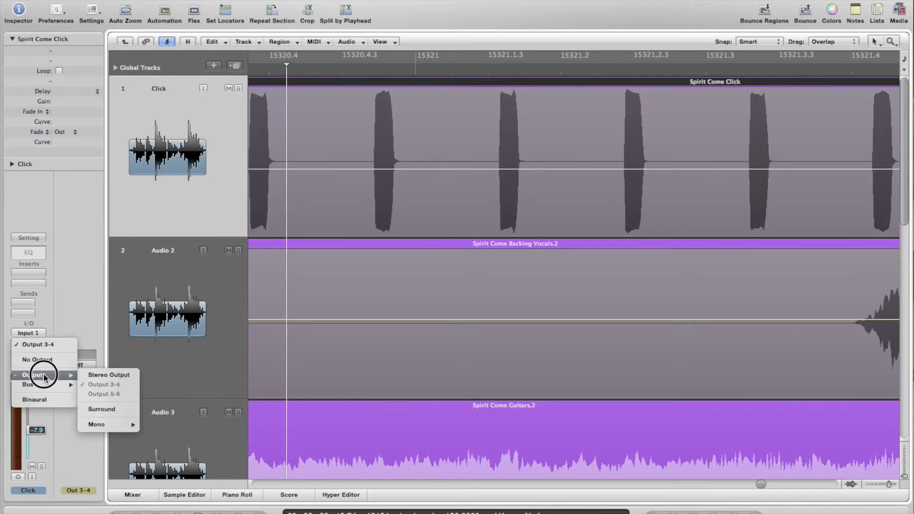
pyautogui.click(93, 374)
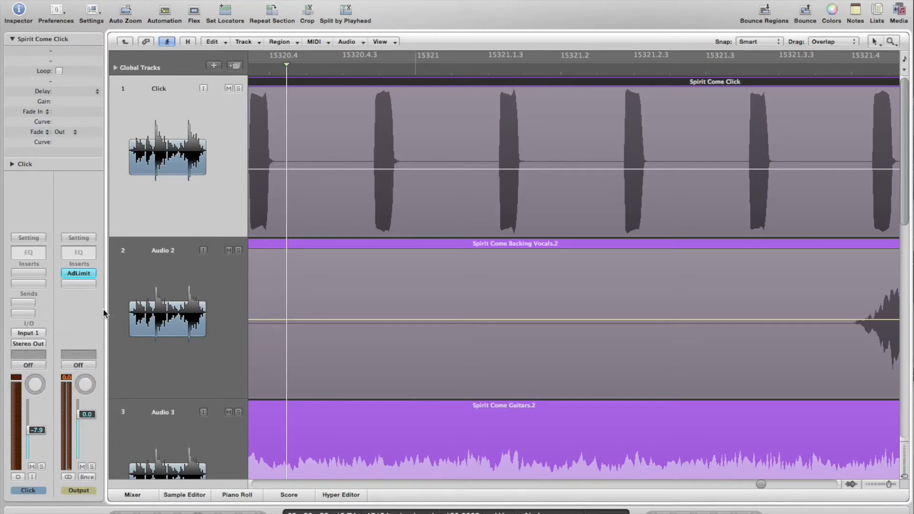
pyautogui.click(357, 72)
pyautogui.press('space')
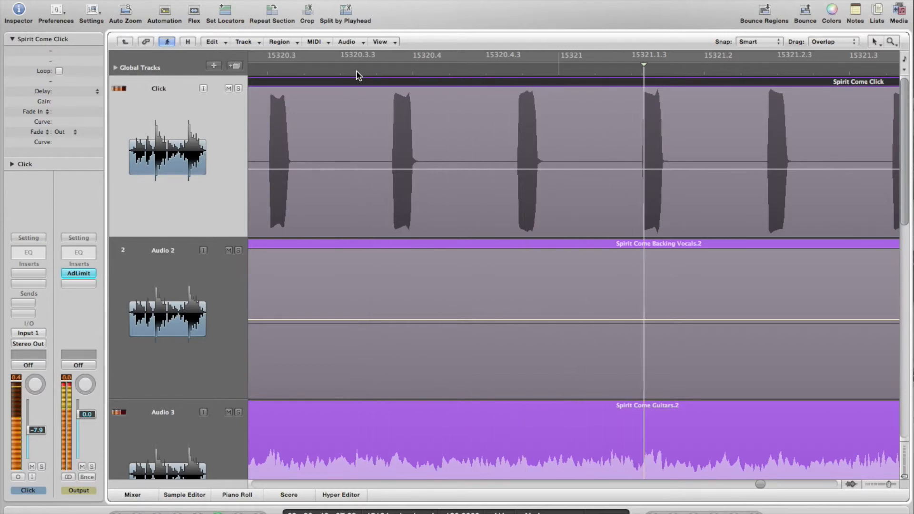
pyautogui.press('space')
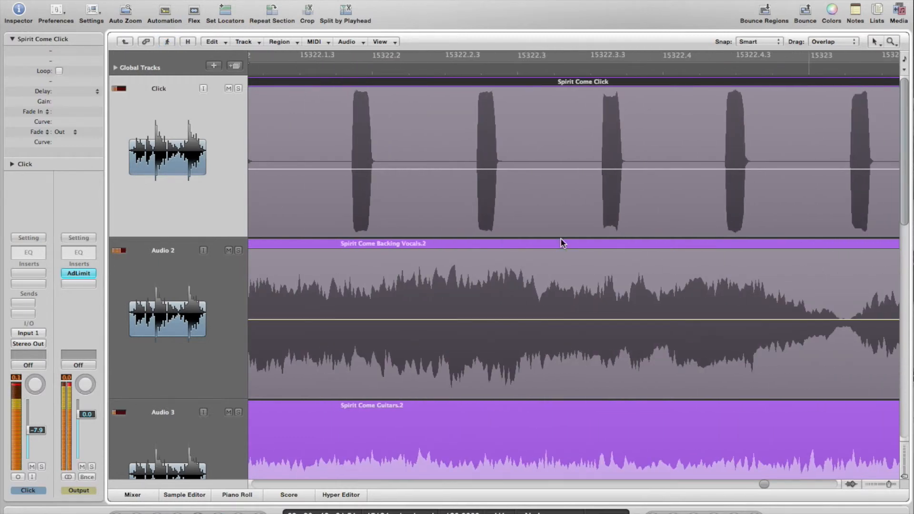
pyautogui.hscroll(-5, 562, 243)
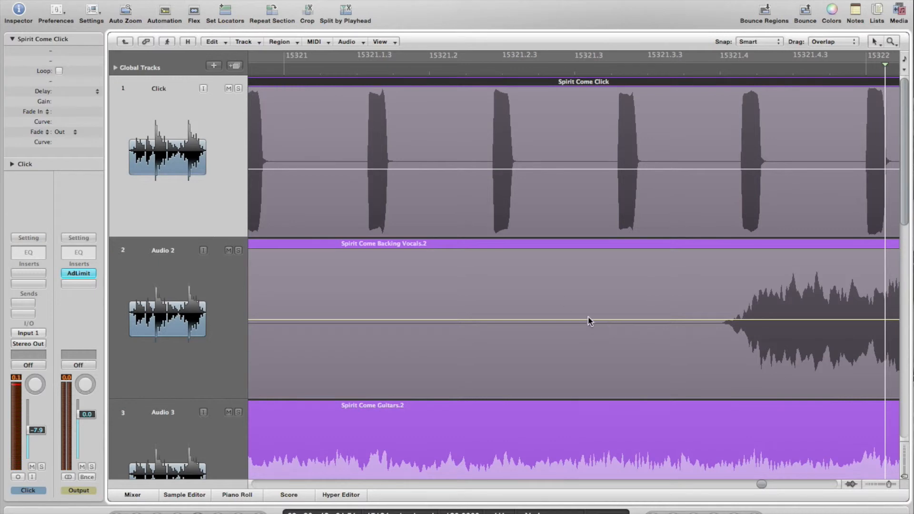
pyautogui.click(367, 72)
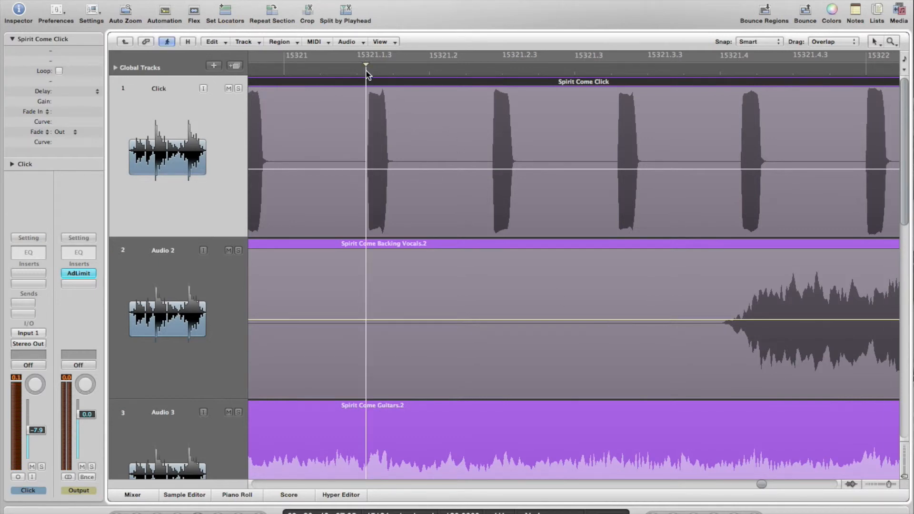
pyautogui.press('space')
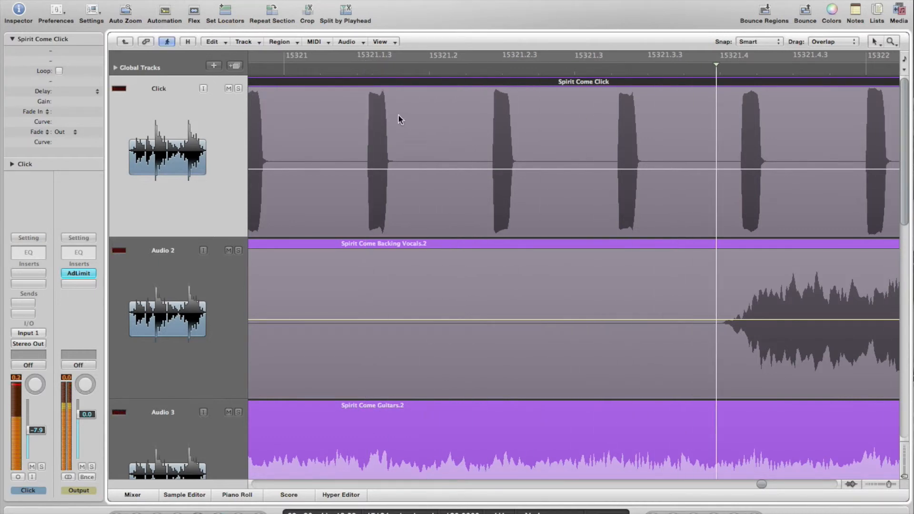
pyautogui.press('space')
pyautogui.hscroll(-5, 425, 180)
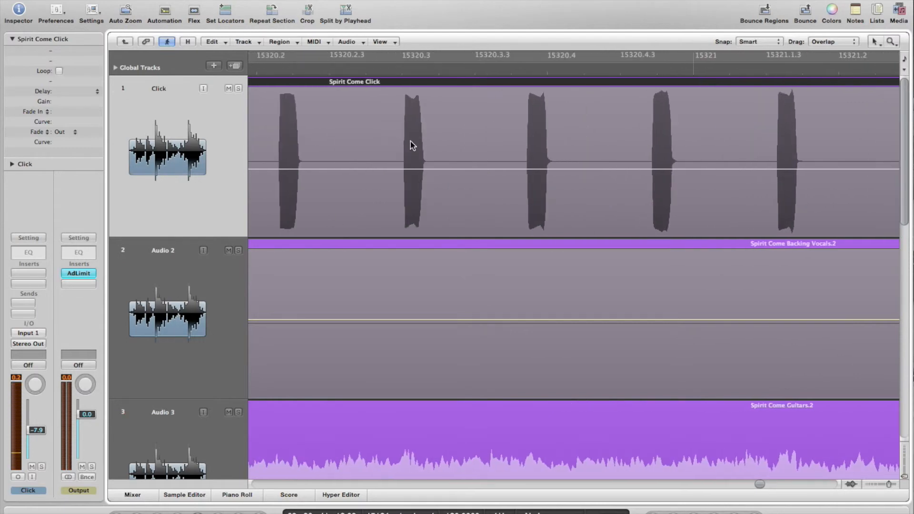
pyautogui.click(308, 68)
pyautogui.press('space')
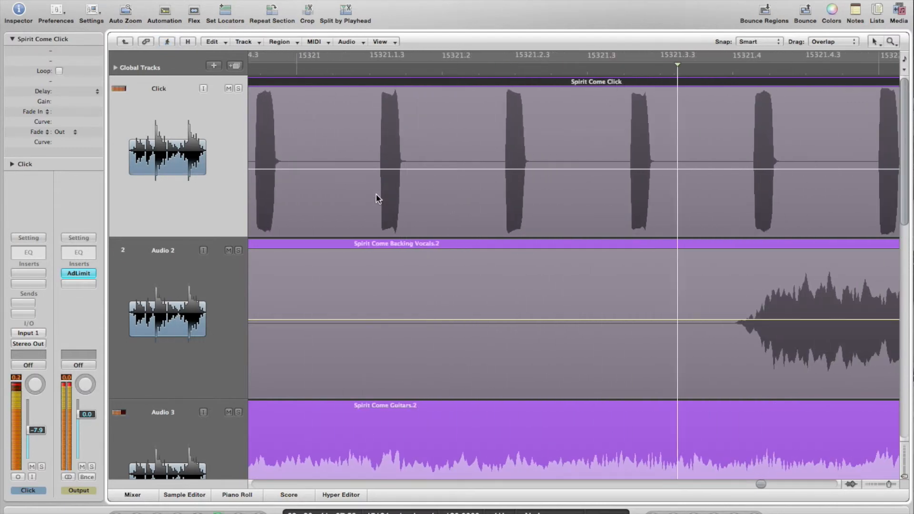
pyautogui.press('space')
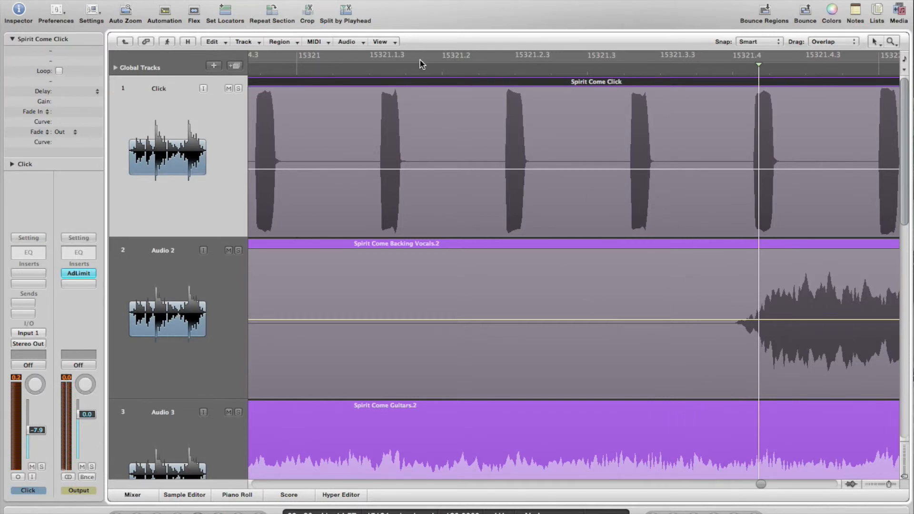
pyautogui.click(412, 69)
pyautogui.press('space')
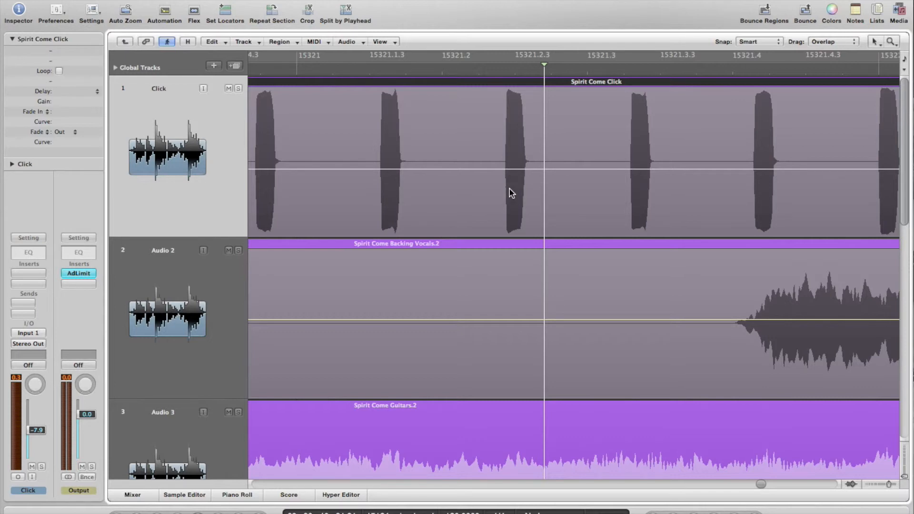
pyautogui.press('Escape')
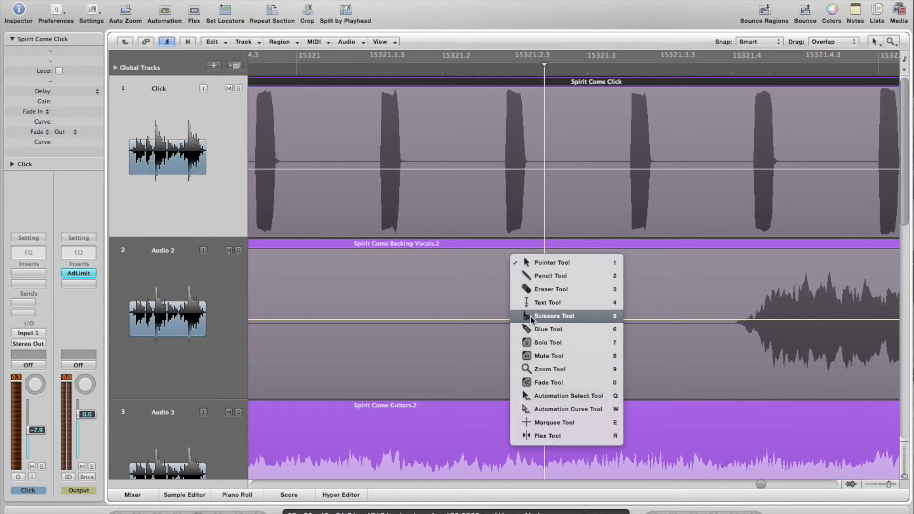
# Marquee-select the audio regions across the tracks and audition the area around the click
pyautogui.click(524, 263)
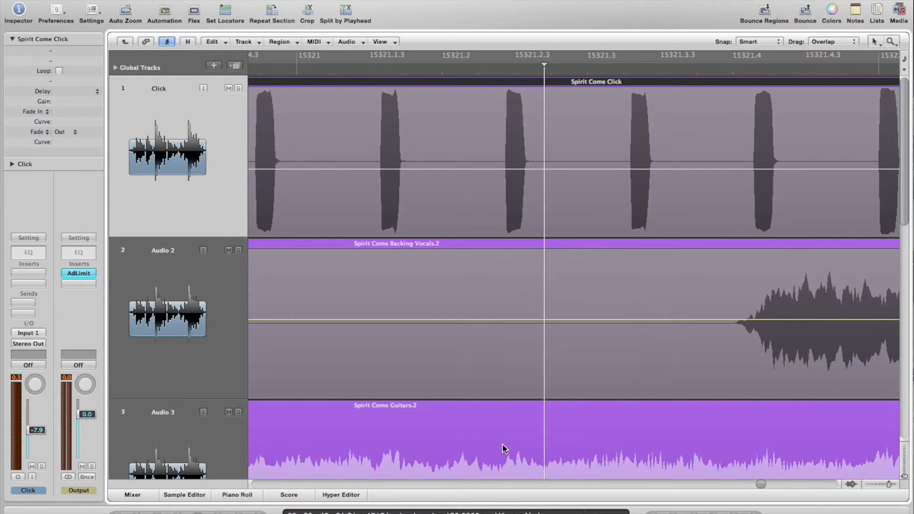
pyautogui.scroll(-10, 504, 449)
pyautogui.moveTo(574, 340); pyautogui.dragTo(430, 196)
pyautogui.click(430, 74)
pyautogui.press('space')
pyautogui.press('space')
pyautogui.click(434, 66)
pyautogui.press('space')
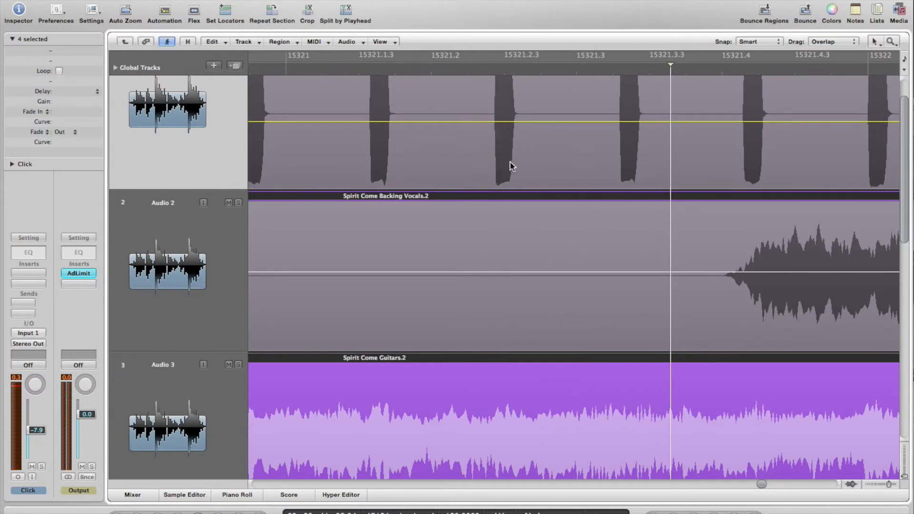
# Zoom in on the click hit near 15321.2.3 and place the playhead exactly on its onset
pyautogui.moveTo(548, 181); pyautogui.dragTo(453, 81)
pyautogui.click(537, 72)
pyautogui.click(540, 72)
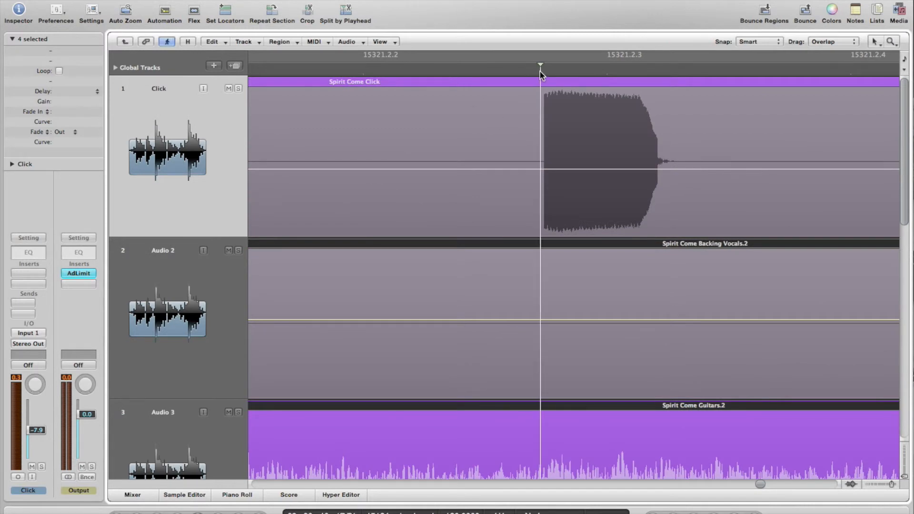
pyautogui.scroll(-5, 557, 296)
# Cut the selected regions at the playhead with the Scissors Tool, creating the .4 regions
pyautogui.press('Escape')
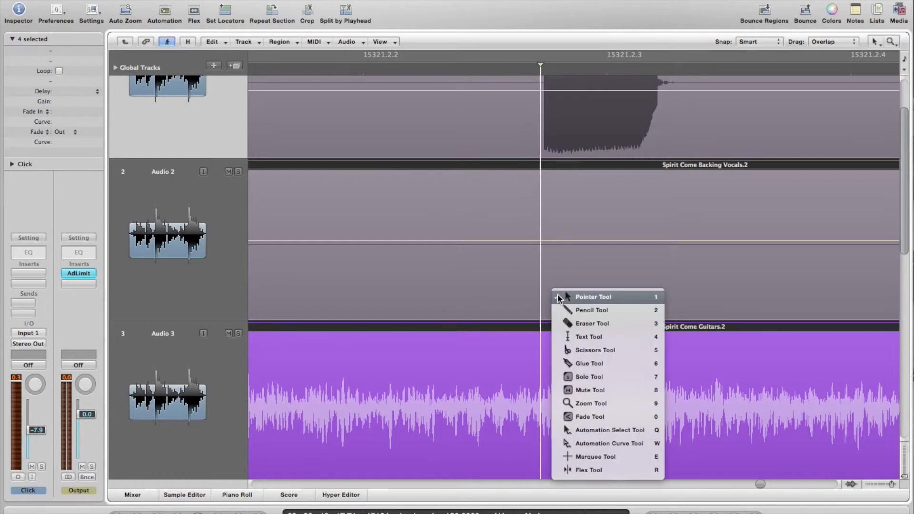
pyautogui.click(572, 350)
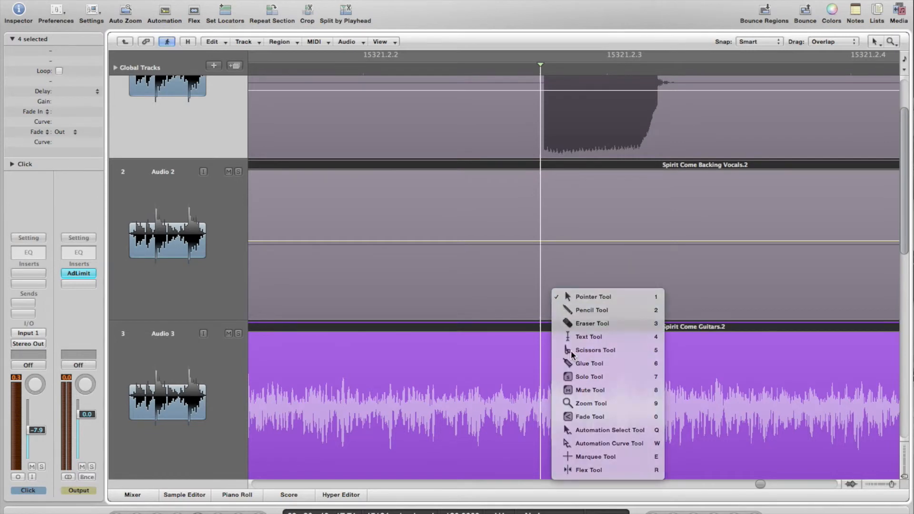
pyautogui.click(543, 323)
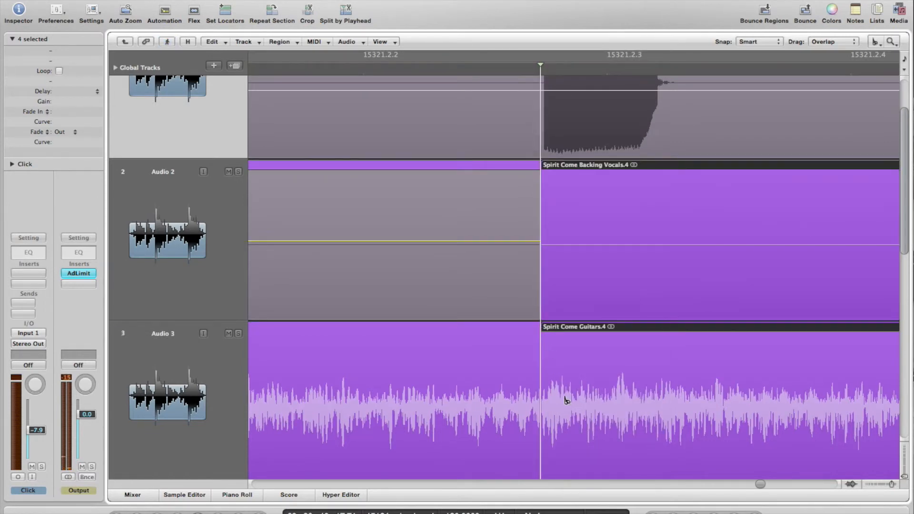
pyautogui.press('Escape')
pyautogui.click(566, 404)
pyautogui.press('z')
pyautogui.press('z')
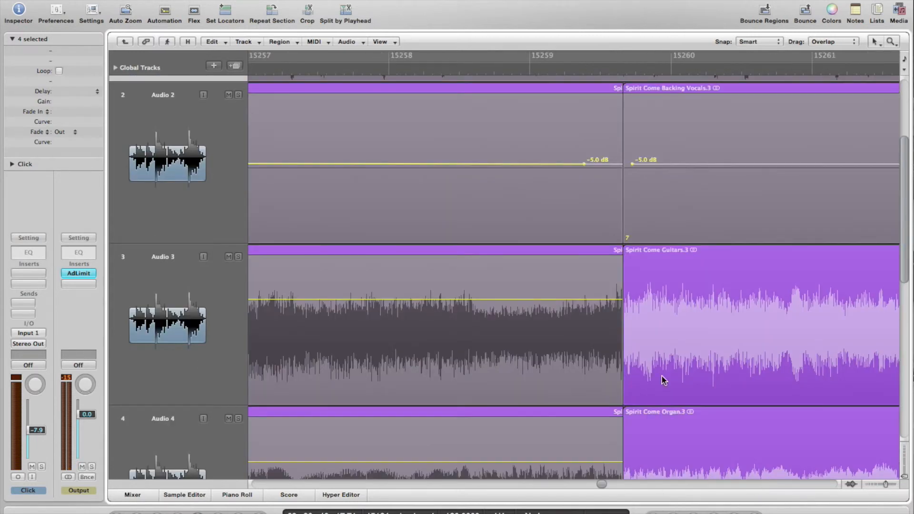
# Shrink the track heights, select the four .3 regions and drag them right past bar 15345
pyautogui.moveTo(904, 478); pyautogui.dragTo(876, 484)
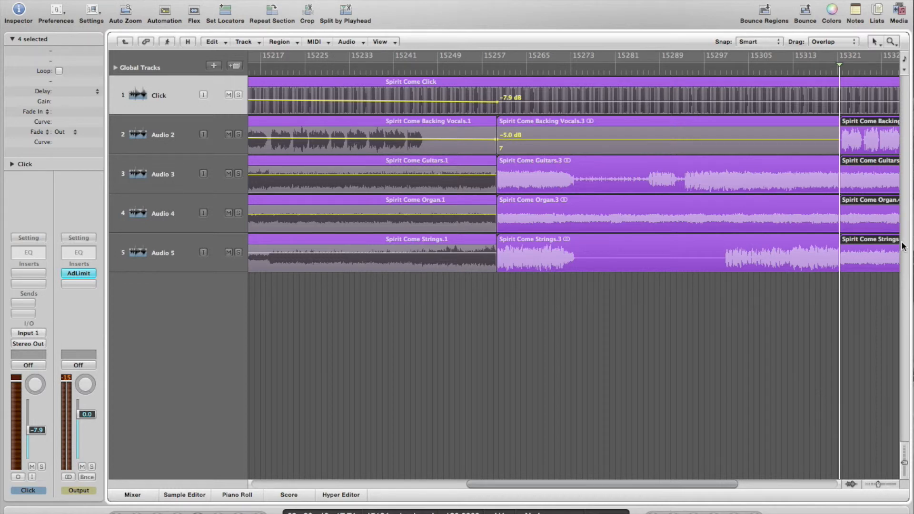
pyautogui.moveTo(600, 483); pyautogui.dragTo(709, 487)
pyautogui.moveTo(486, 286); pyautogui.dragTo(412, 138)
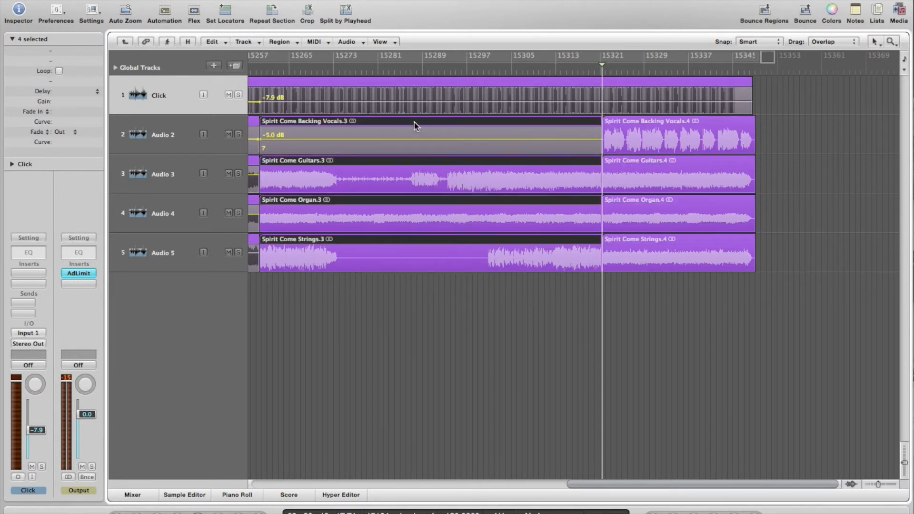
pyautogui.moveTo(415, 123); pyautogui.dragTo(909, 139)
pyautogui.moveTo(907, 141); pyautogui.dragTo(871, 144)
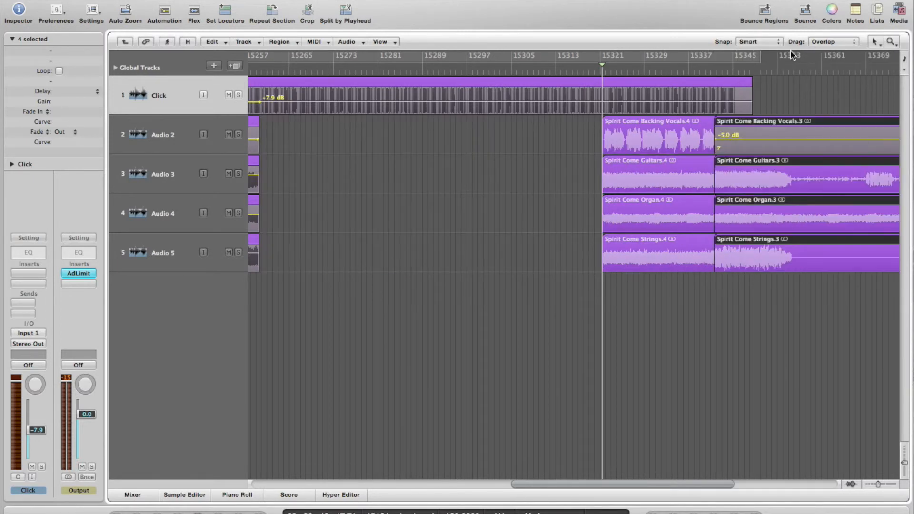
# Turn Cycle off and position the .3 regions just after the .4 regions
pyautogui.moveTo(763, 61)
pyautogui.mouseDown()
pyautogui.moveTo(821, 56)
pyautogui.moveTo(765, 57)
pyautogui.mouseUp()
pyautogui.click(765, 56)
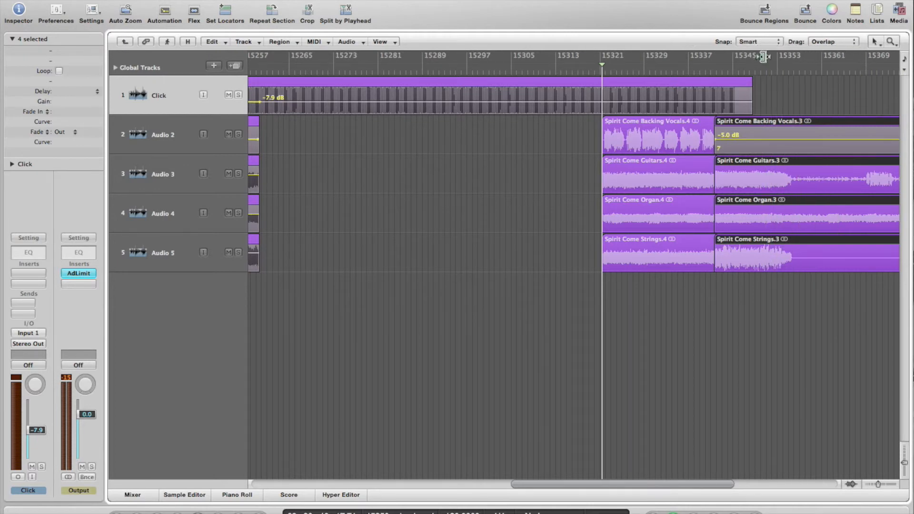
pyautogui.click(765, 57)
pyautogui.moveTo(751, 122); pyautogui.dragTo(810, 122)
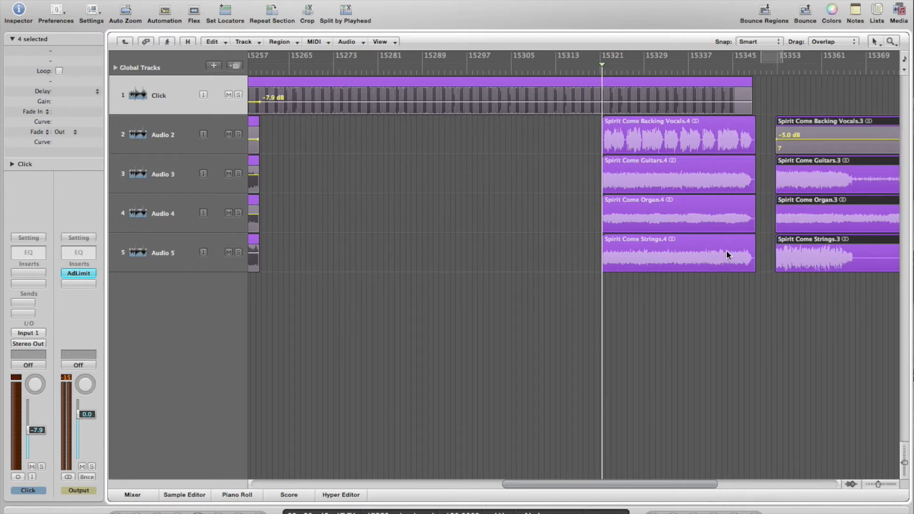
pyautogui.moveTo(822, 120); pyautogui.dragTo(864, 123)
pyautogui.hscroll(-10, 543, 287)
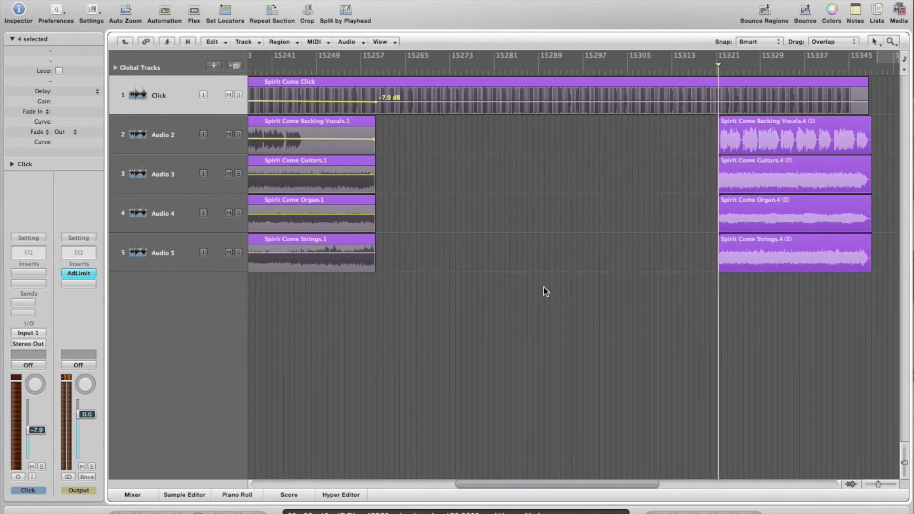
# Select the four .4 regions and drag them left beside the .1 regions
pyautogui.click(544, 287)
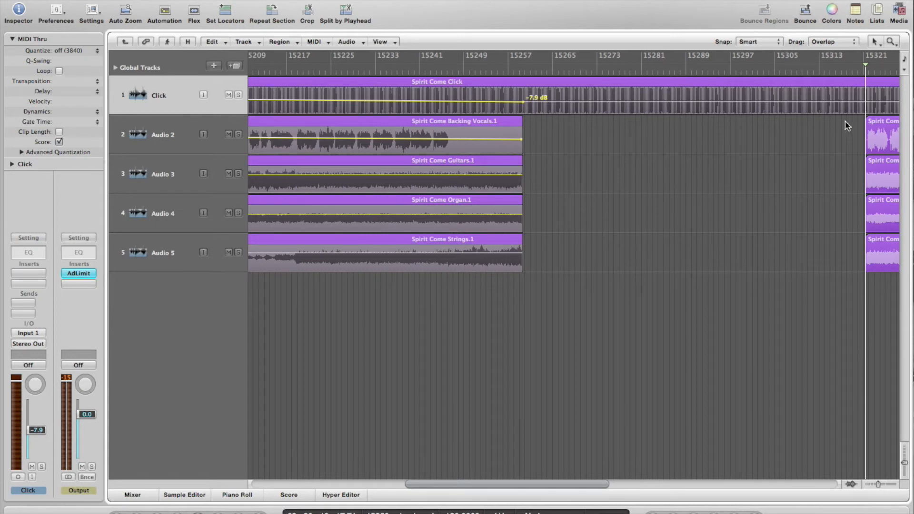
pyautogui.moveTo(849, 125); pyautogui.dragTo(883, 267)
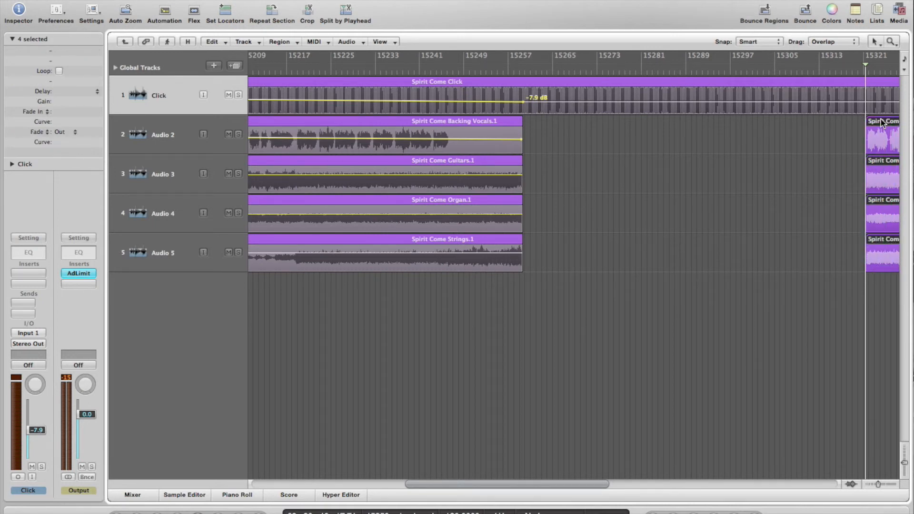
pyautogui.moveTo(882, 123); pyautogui.dragTo(541, 121)
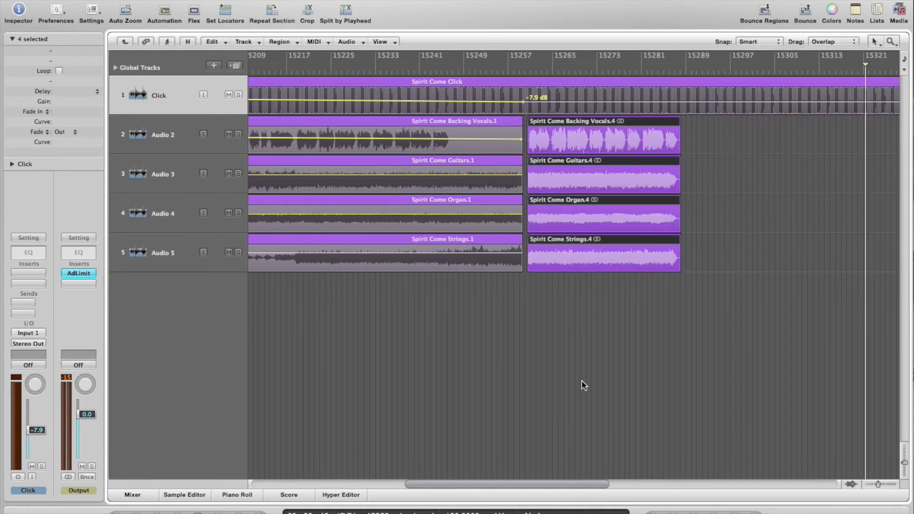
# Butt the .4 regions exactly against the .1 regions' end near 15259.3 and play the join
pyautogui.moveTo(562, 296); pyautogui.dragTo(495, 165)
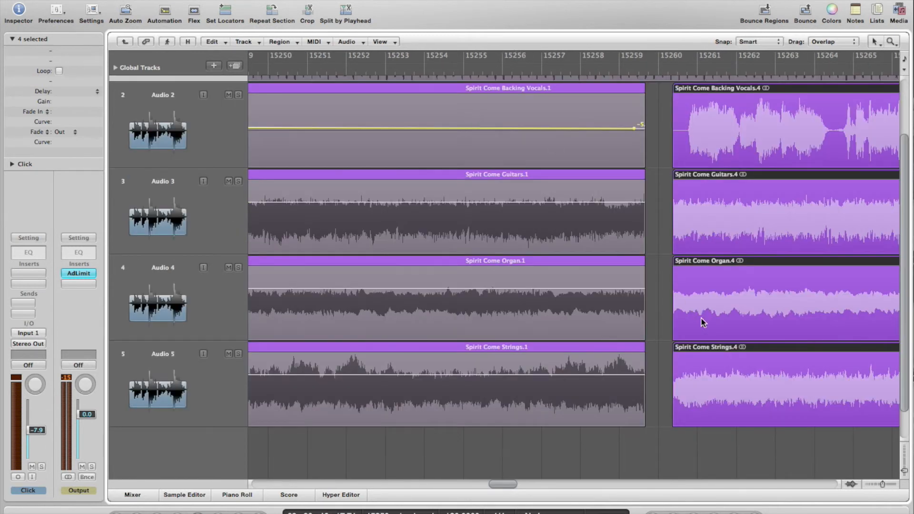
pyautogui.moveTo(717, 417); pyautogui.dragTo(575, 114)
pyautogui.moveTo(725, 93); pyautogui.dragTo(602, 100)
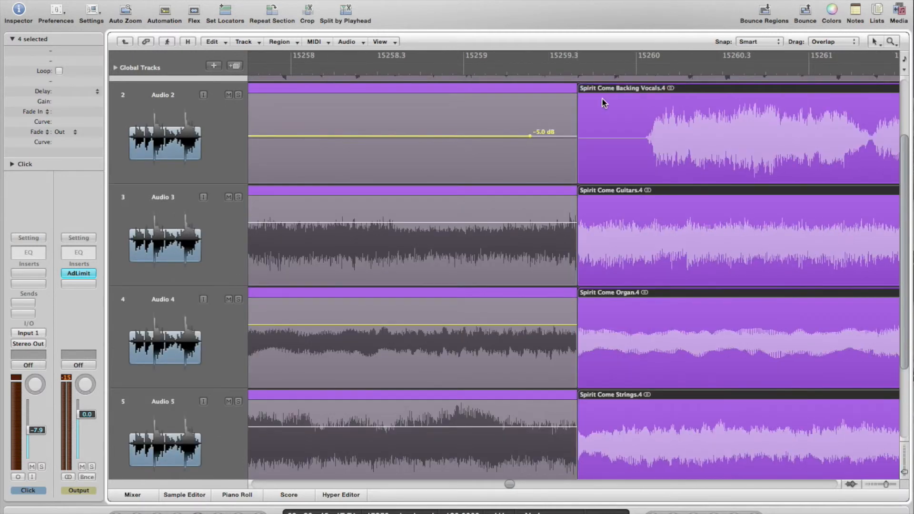
pyautogui.click(371, 69)
pyautogui.press('space')
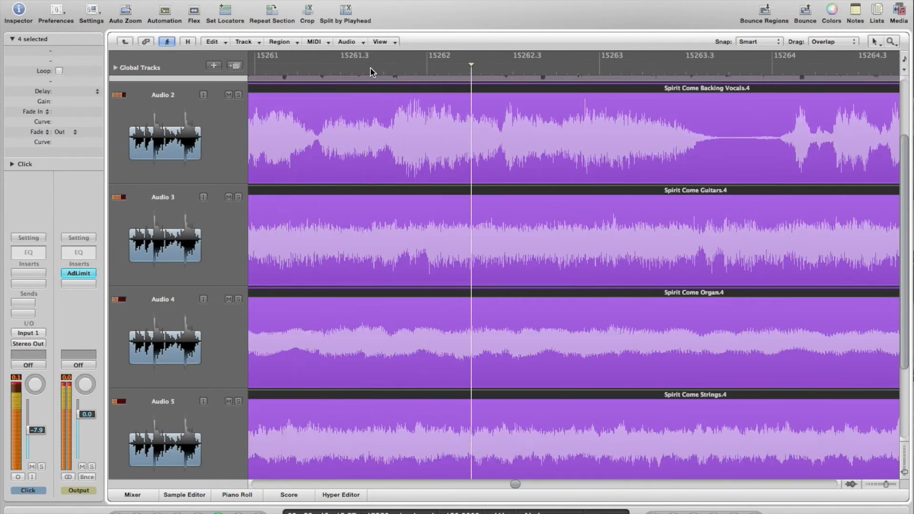
# Loop bars 15258 to 15260 around the join and listen to the transition
pyautogui.press('space')
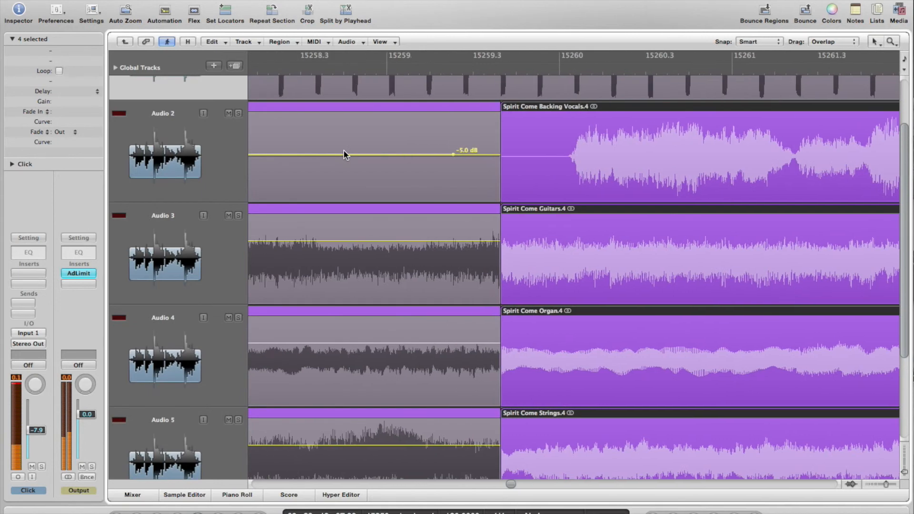
pyautogui.hscroll(-5, 343, 153)
pyautogui.click(503, 63)
pyautogui.moveTo(503, 62); pyautogui.dragTo(883, 97)
pyautogui.click(277, 70)
pyautogui.press('space')
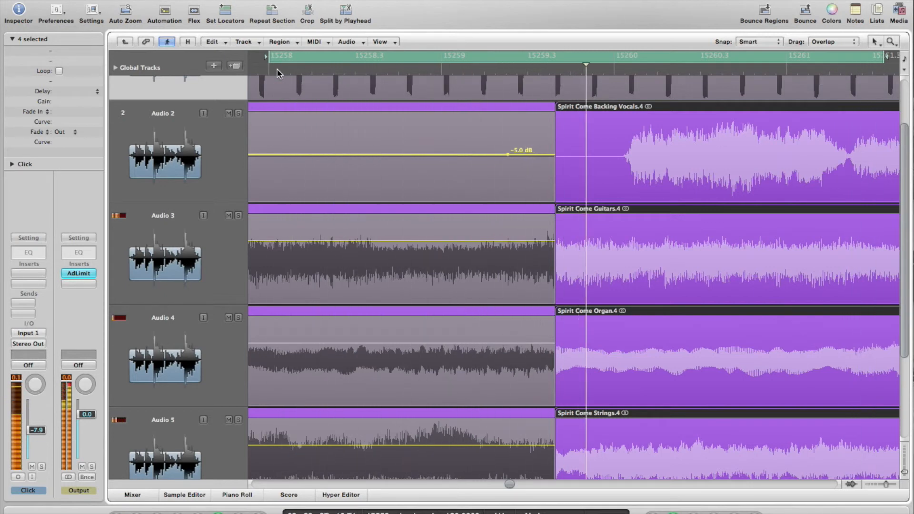
pyautogui.press('space')
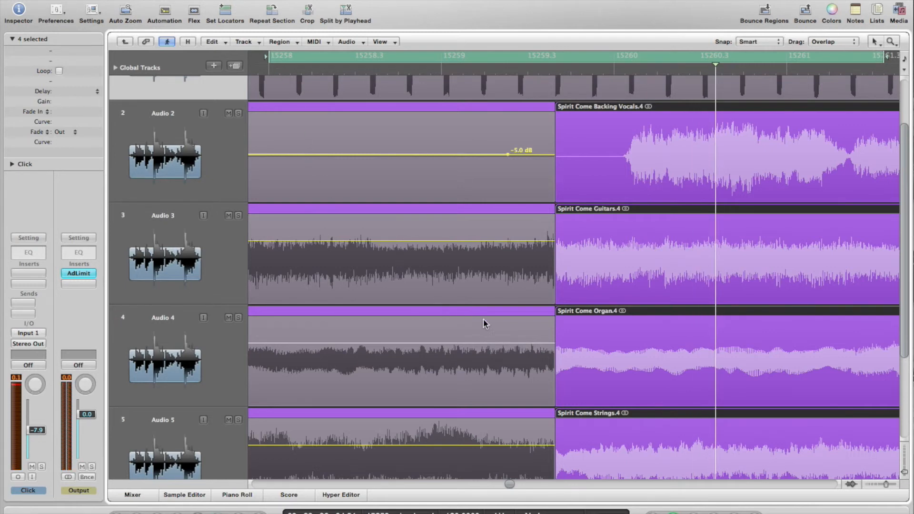
# Zoom out to include the Click region, switch Cycle off, and return to the song folders list
pyautogui.press('z')
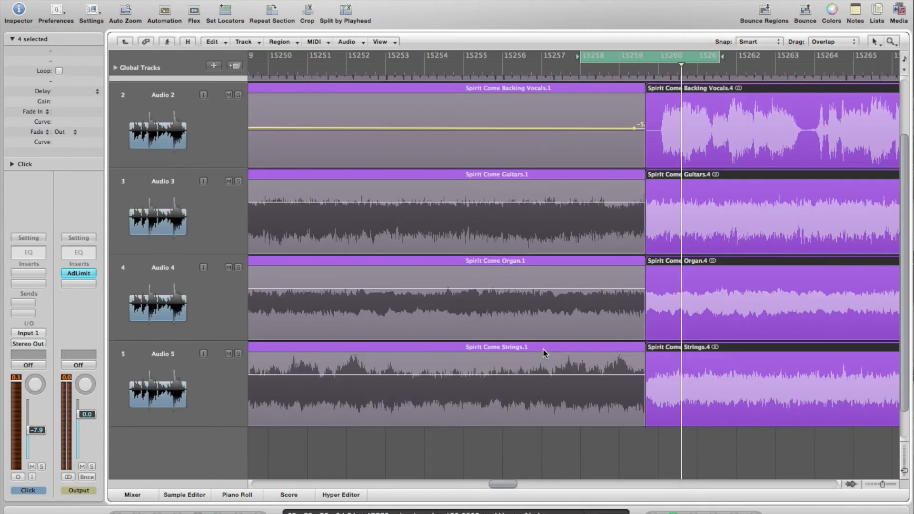
pyautogui.press('z')
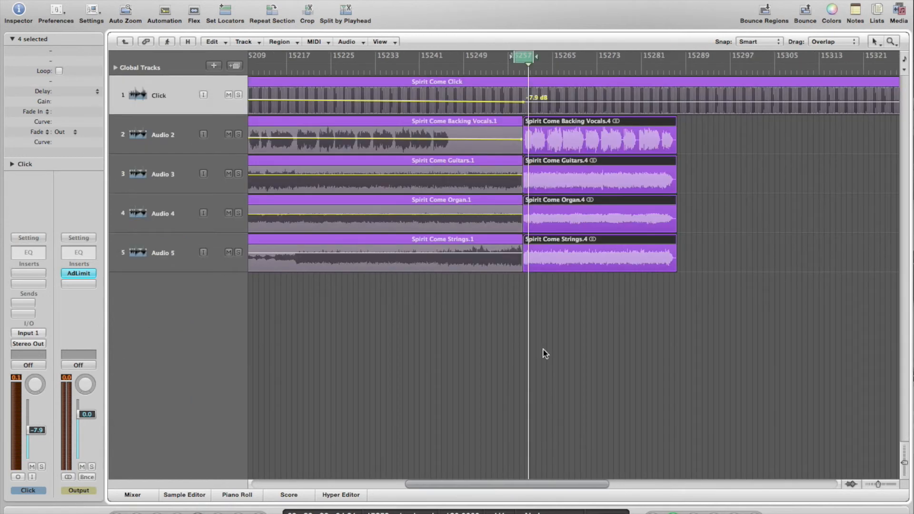
pyautogui.hscroll(5, 694, 177)
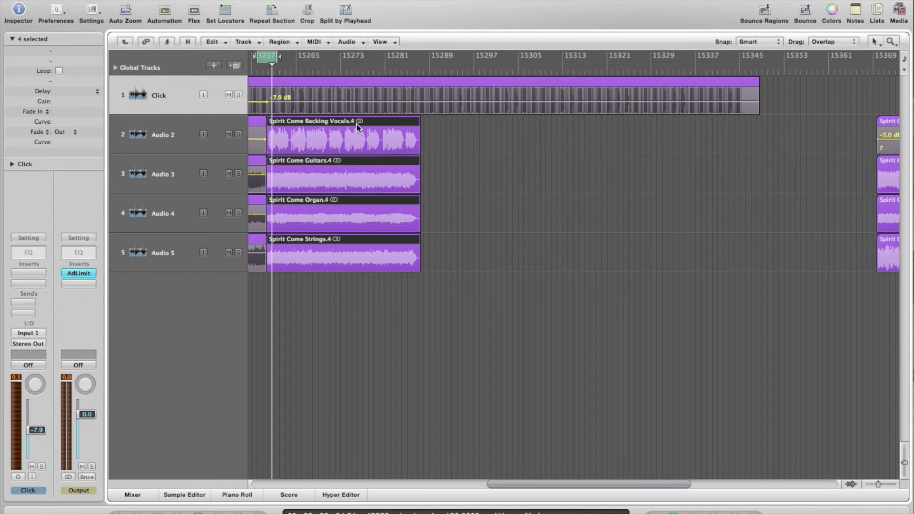
pyautogui.click(266, 56)
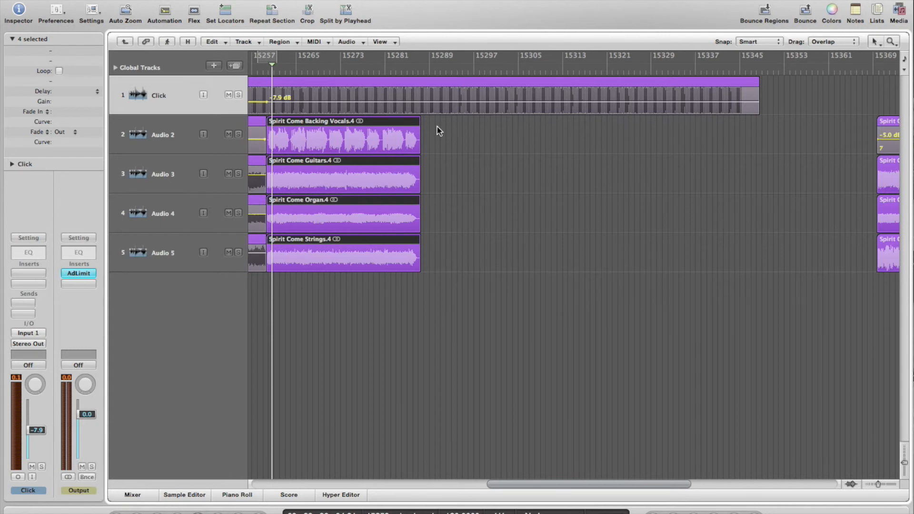
pyautogui.click(124, 43)
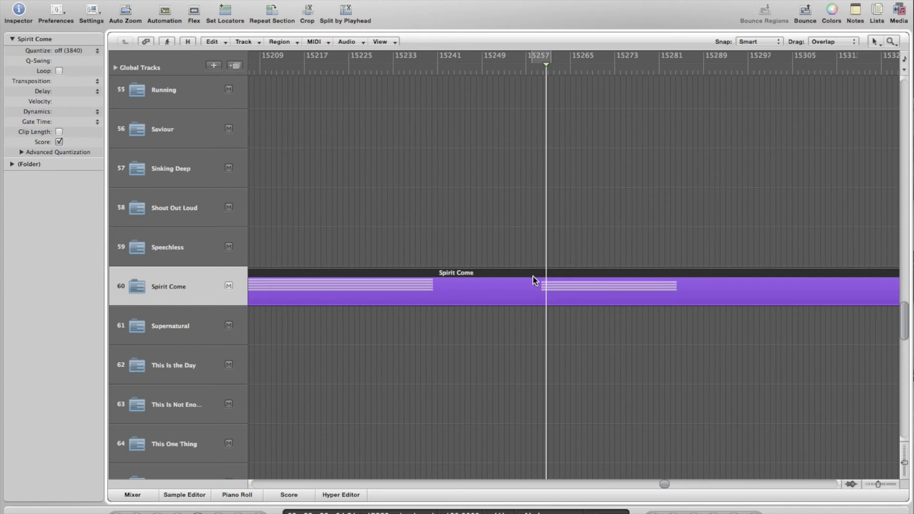
pyautogui.hscroll(2, 586, 294)
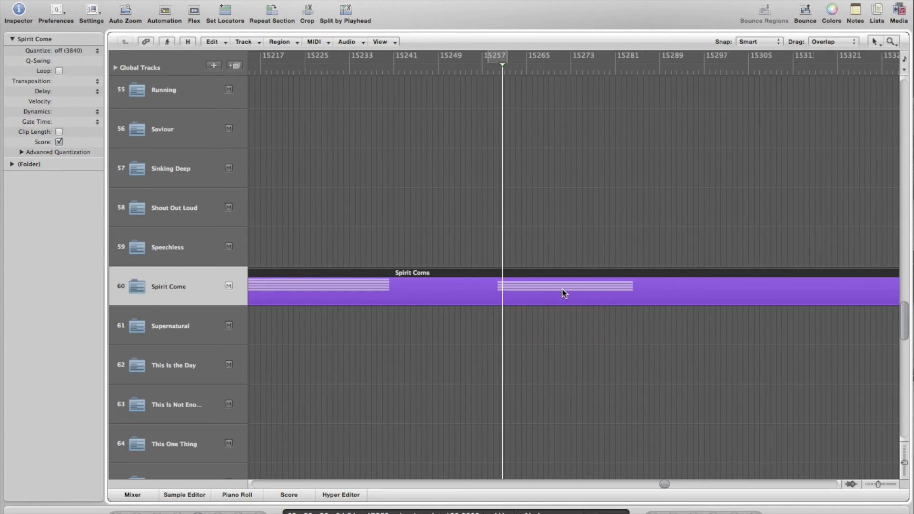
pyautogui.hscroll(15, 569, 302)
pyautogui.scroll(1, 569, 301)
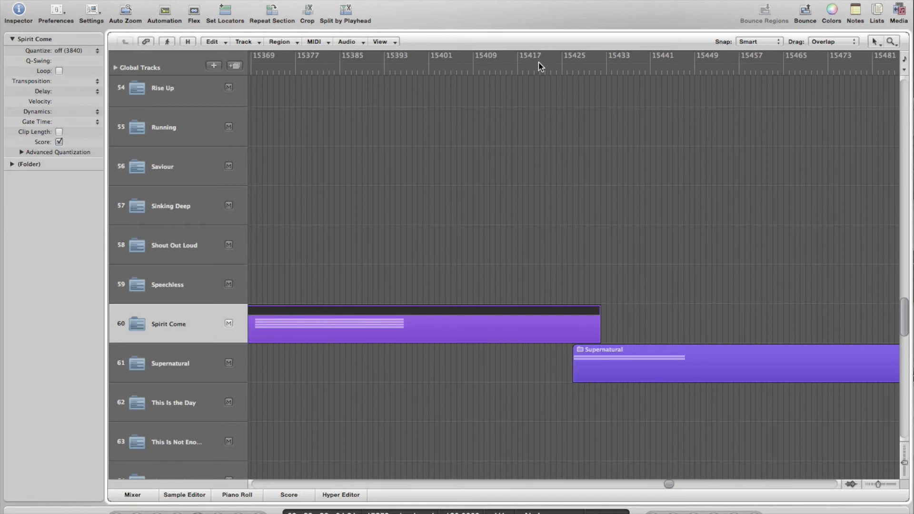
pyautogui.click(195, 363)
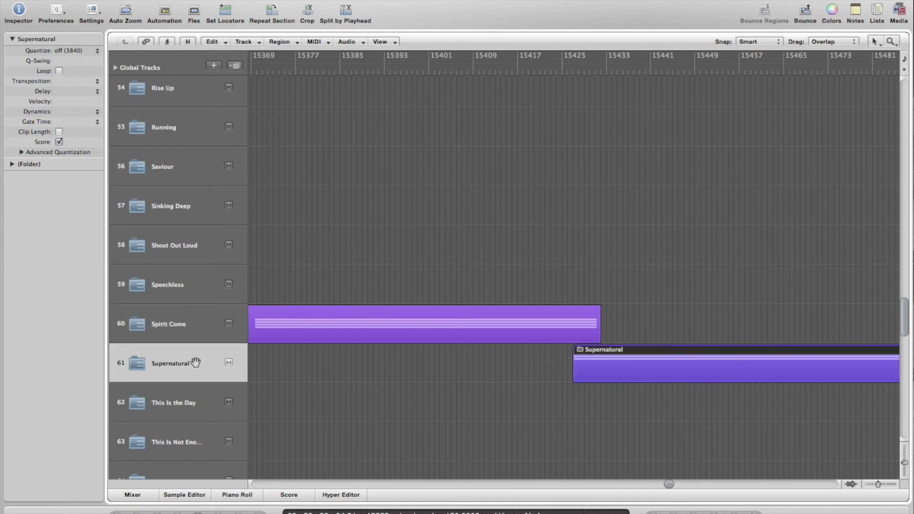
pyautogui.press('space')
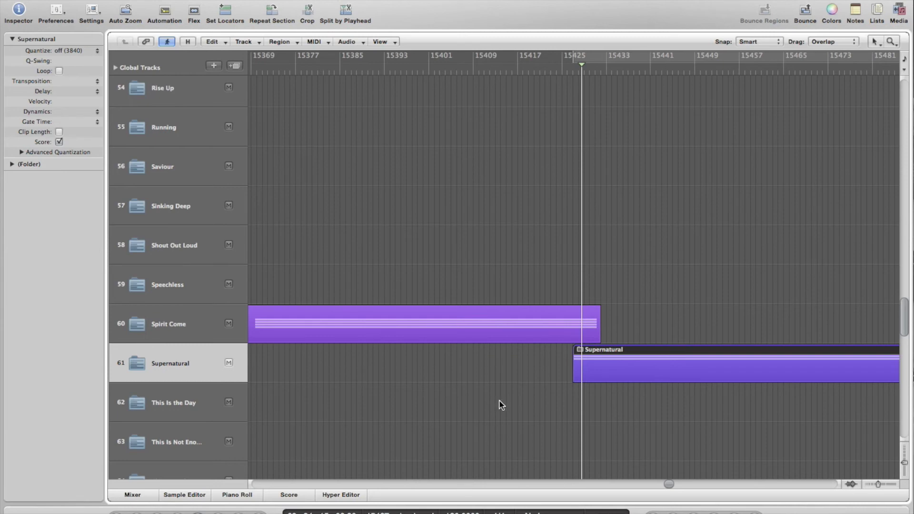
pyautogui.hscroll(-5, 320, 379)
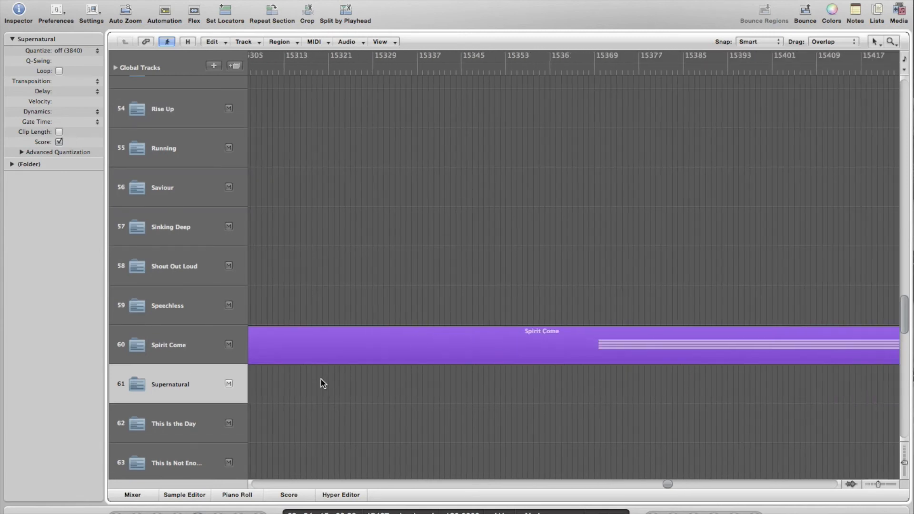
pyautogui.scroll(2, 321, 379)
pyautogui.hscroll(-10, 321, 379)
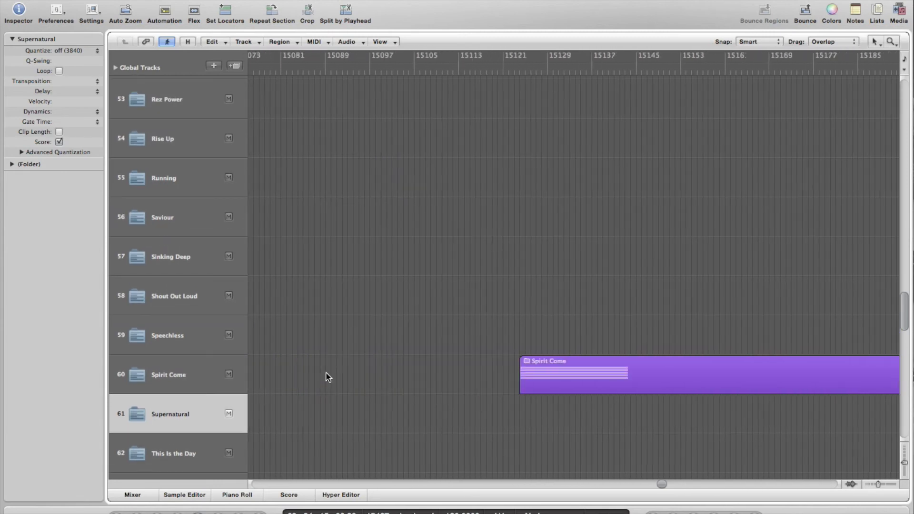
pyautogui.moveTo(565, 370); pyautogui.dragTo(474, 374)
pyautogui.press('space')
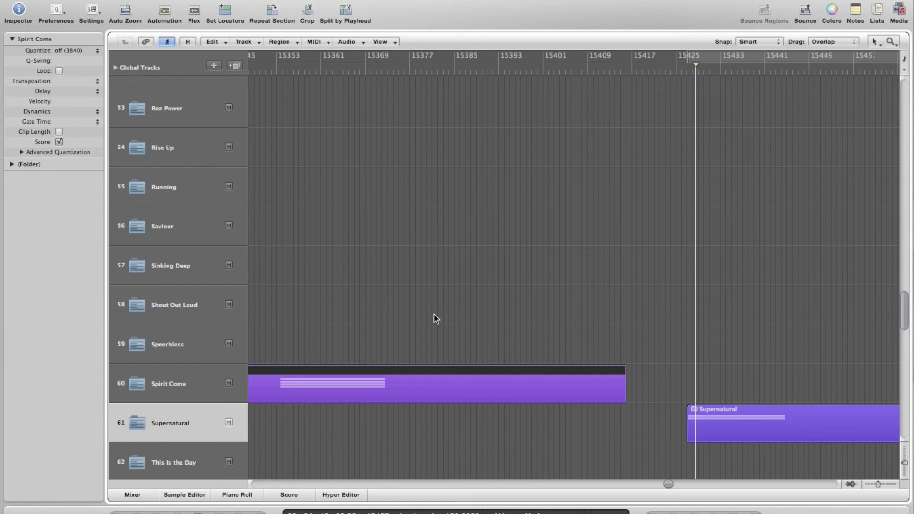
pyautogui.press('z')
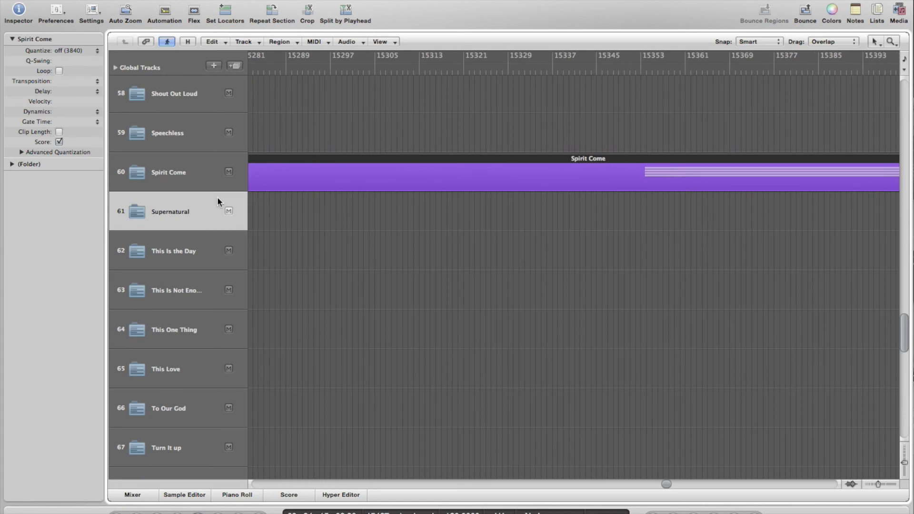
pyautogui.click(199, 177)
pyautogui.doubleClick(355, 172)
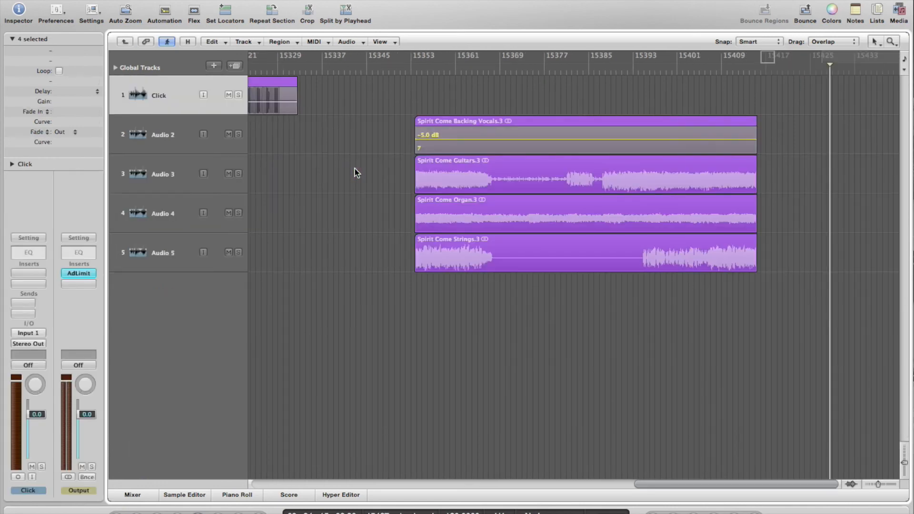
pyautogui.click(181, 179)
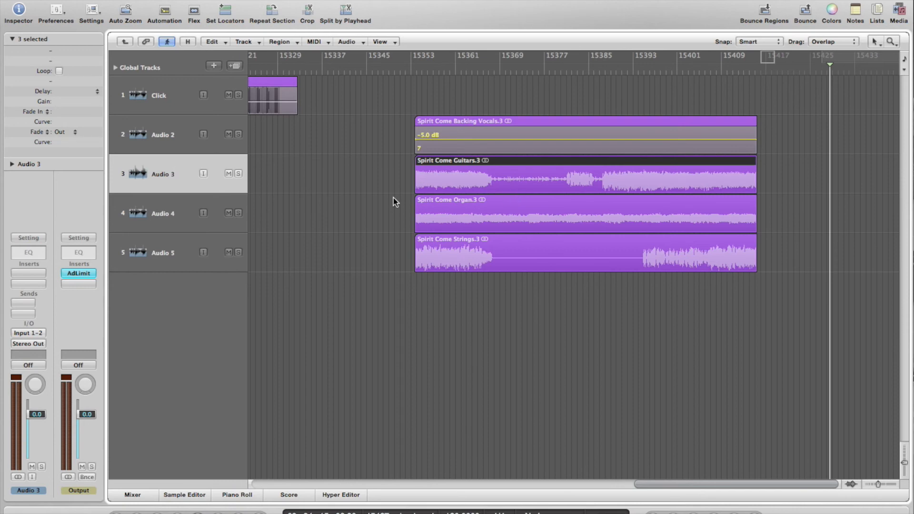
pyautogui.hotkey('ctrl', 'm')
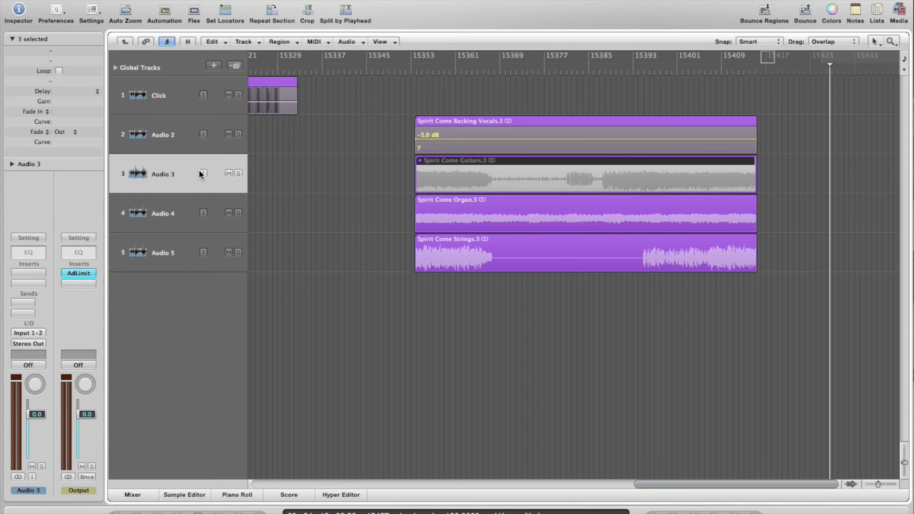
pyautogui.click(184, 210)
pyautogui.hotkey('ctrl', 'm')
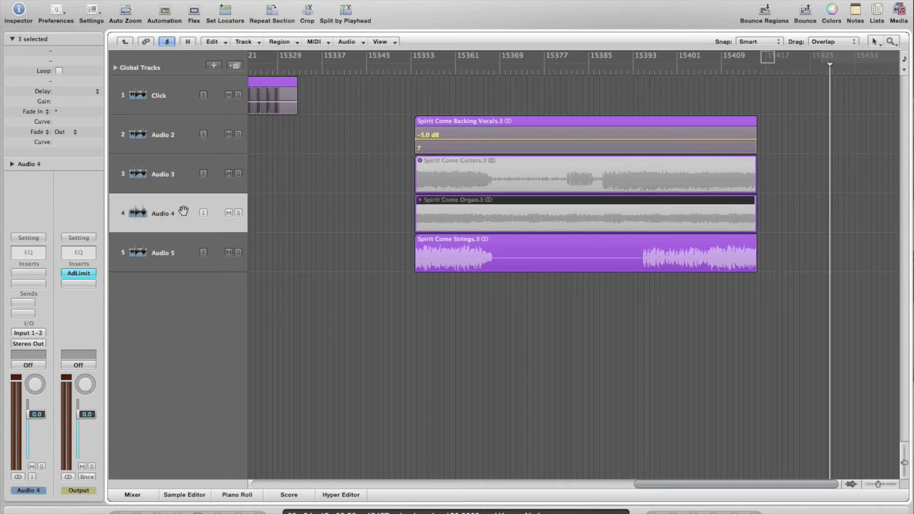
pyautogui.hotkey('ctrl', 'm')
pyautogui.click(186, 179)
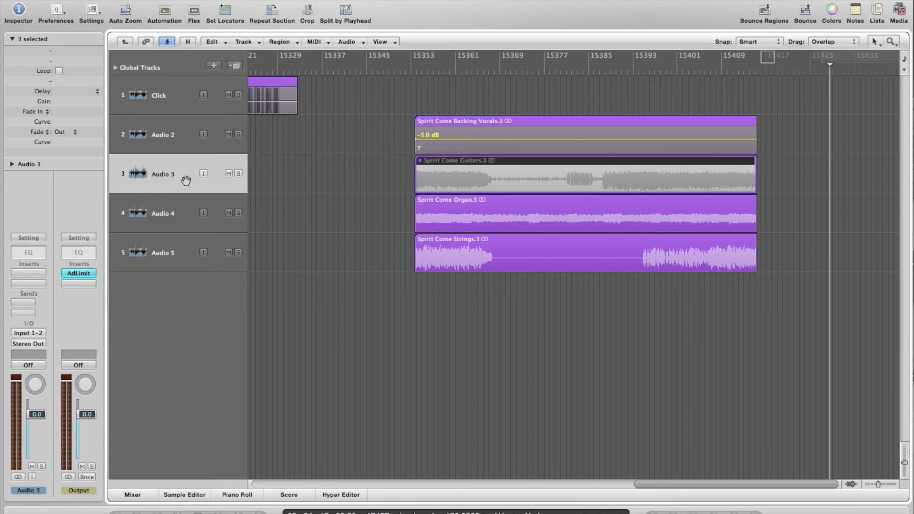
pyautogui.hotkey('ctrl', 'm')
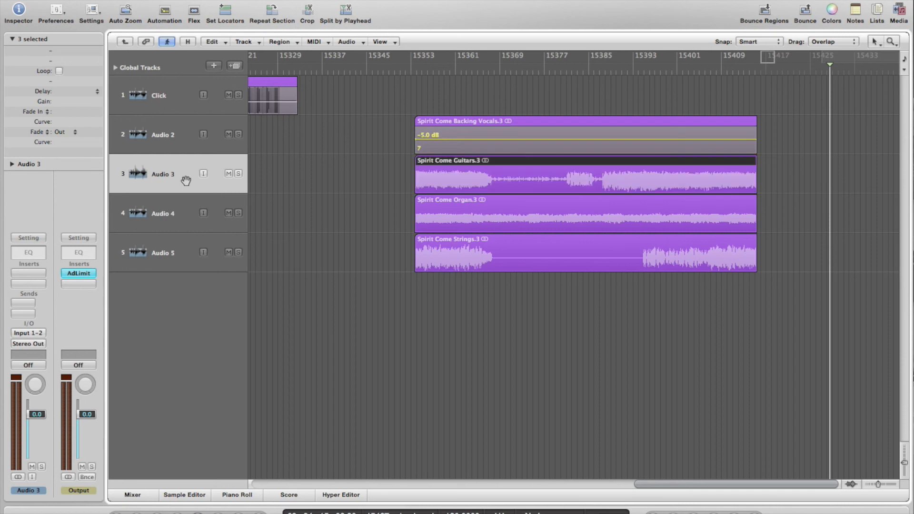
pyautogui.click(228, 173)
pyautogui.click(228, 174)
pyautogui.press('m')
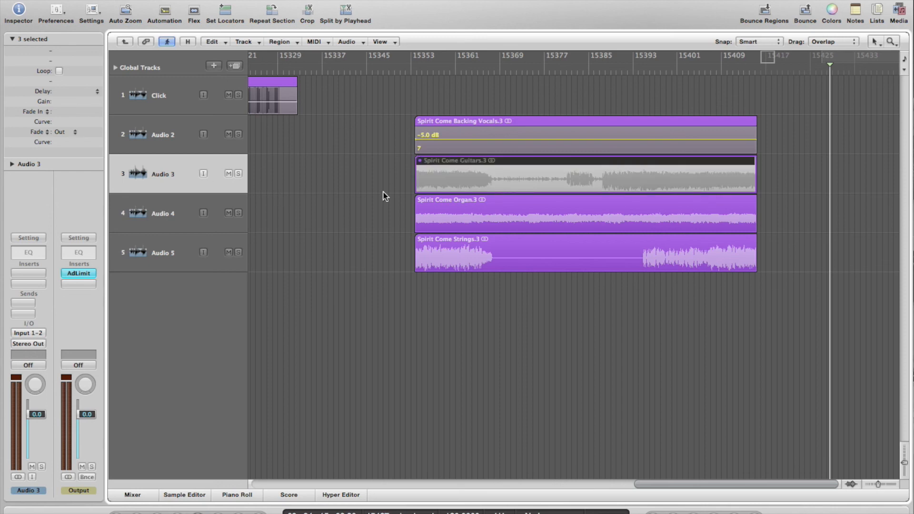
pyautogui.press('m')
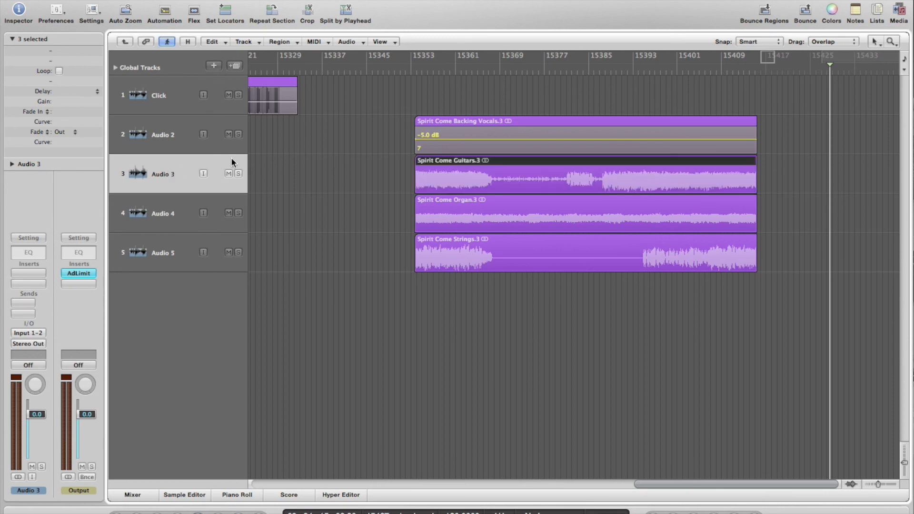
pyautogui.hscroll(-5, 300, 166)
pyautogui.click(124, 43)
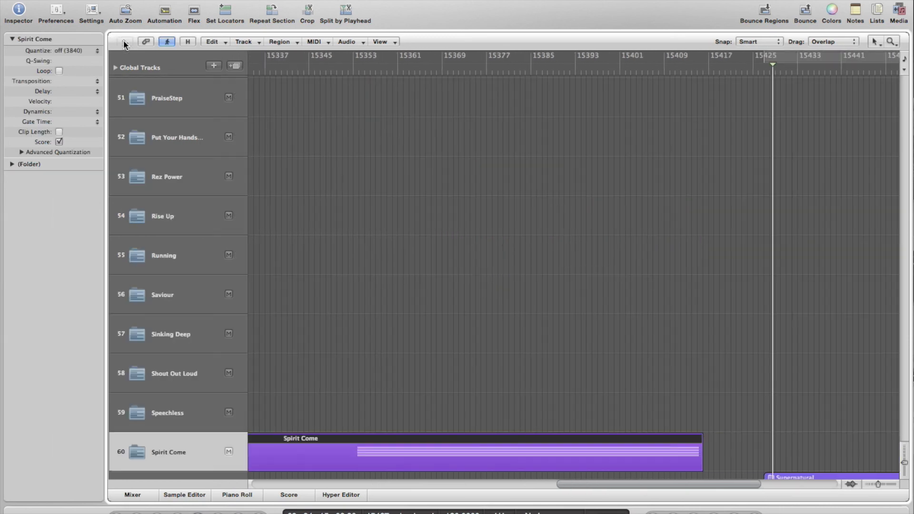